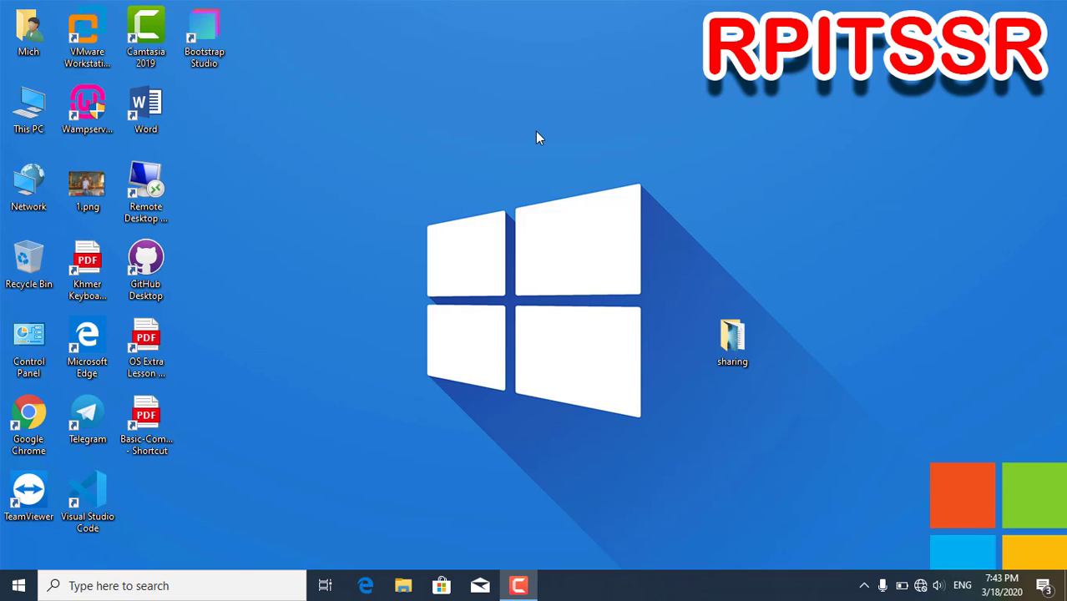
Open the context menu of the Word desktop shortcut to launch Word.
right_click(149, 100)
Launch Word and create a new blank document, Document1, then check the empty page.
left_click(205, 111)
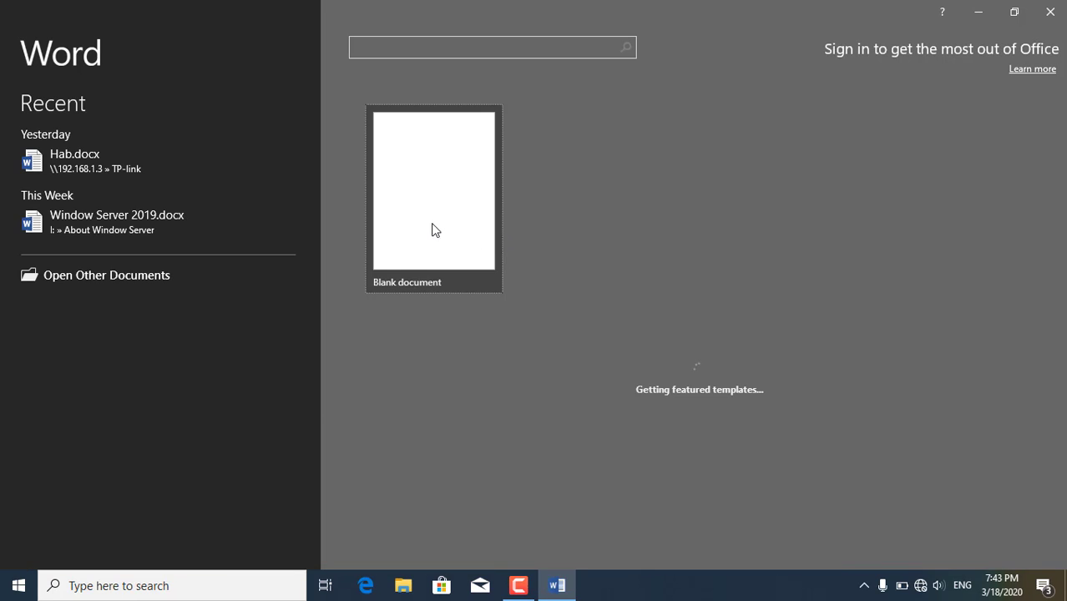
left_click(431, 217)
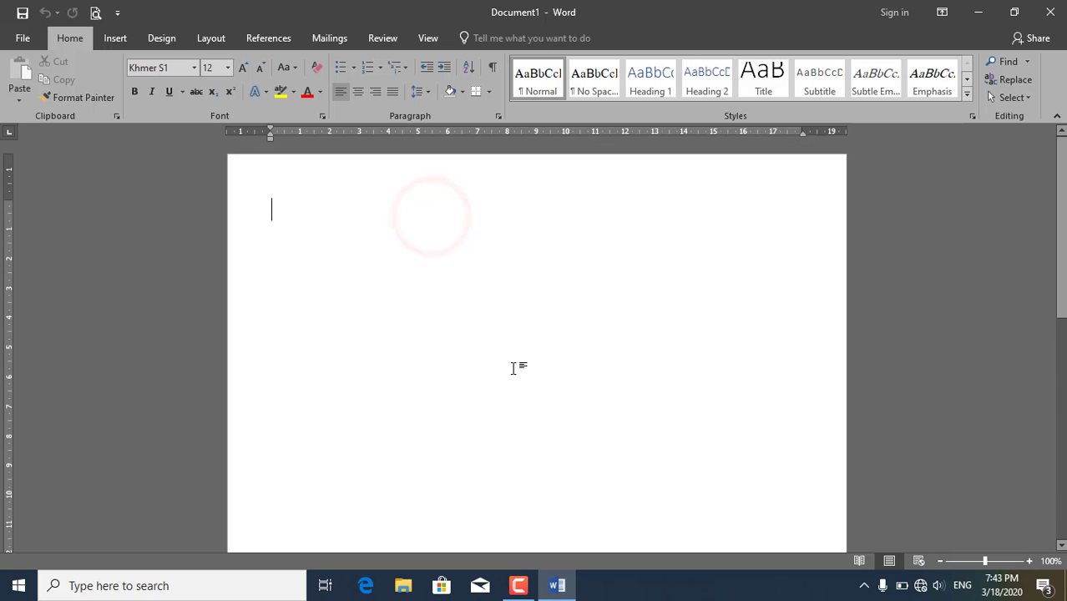
scroll(288, 217, "down", 2)
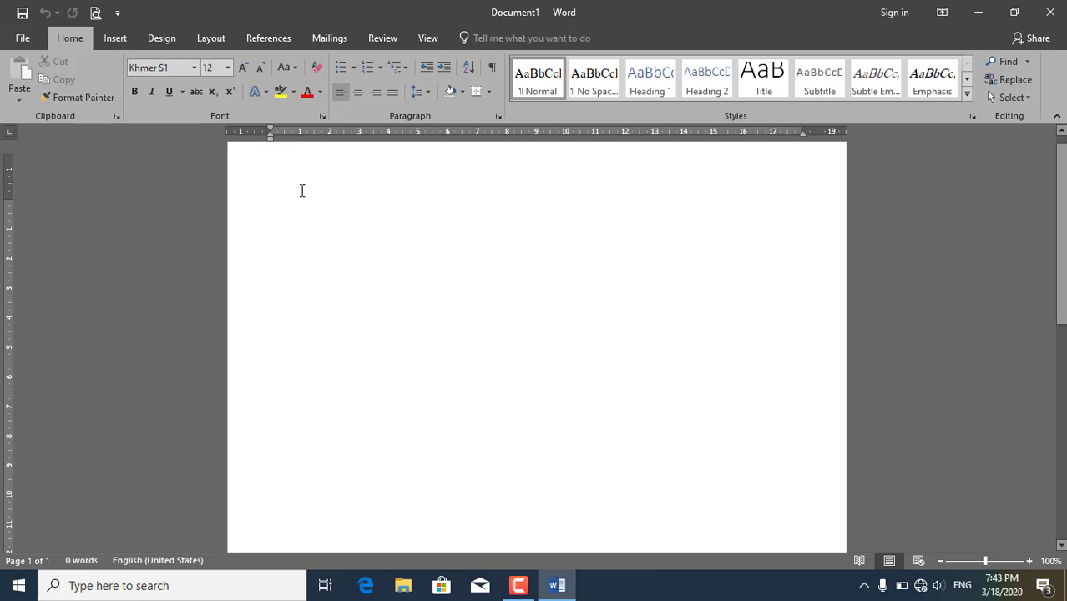
scroll(491, 283, "down", 1)
scroll(492, 283, "up", 3)
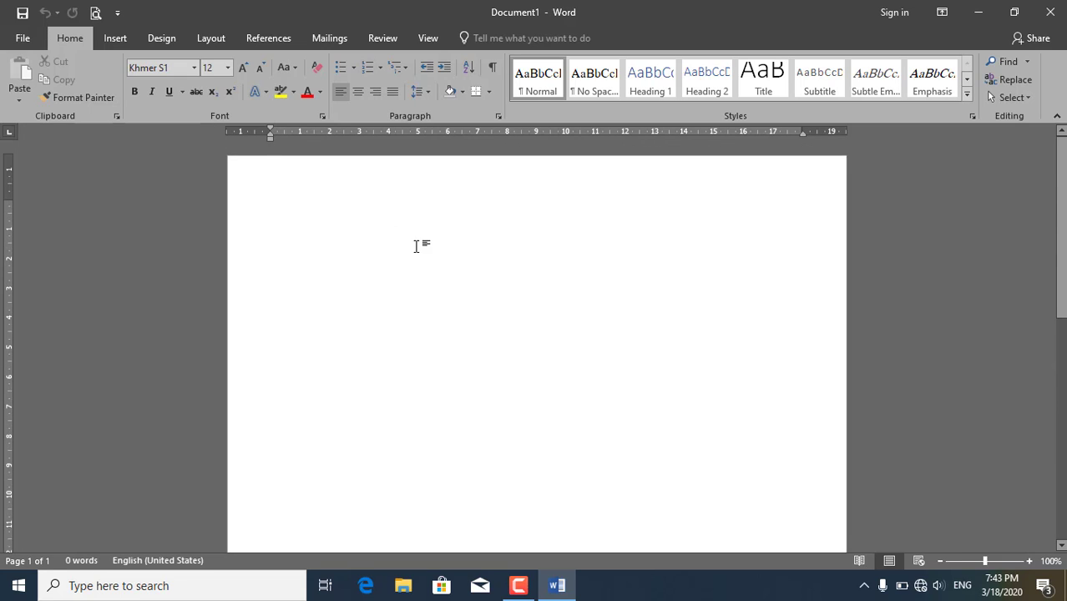
scroll(534, 317, "down", 5)
scroll(514, 355, "down", 6)
scroll(512, 365, "up", 5)
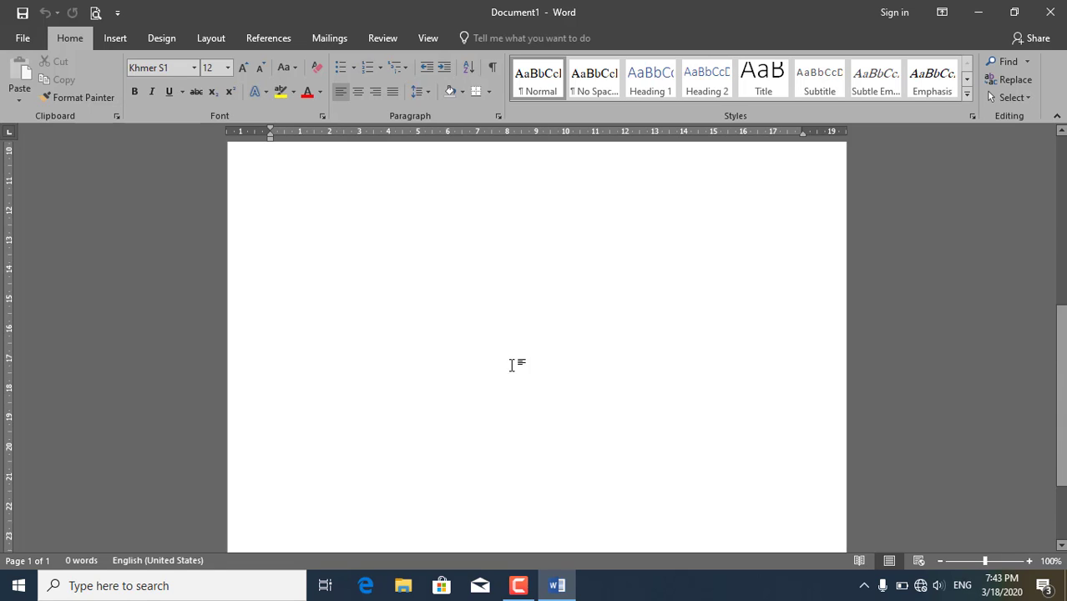
scroll(501, 334, "up", 3)
scroll(480, 284, "up", 3)
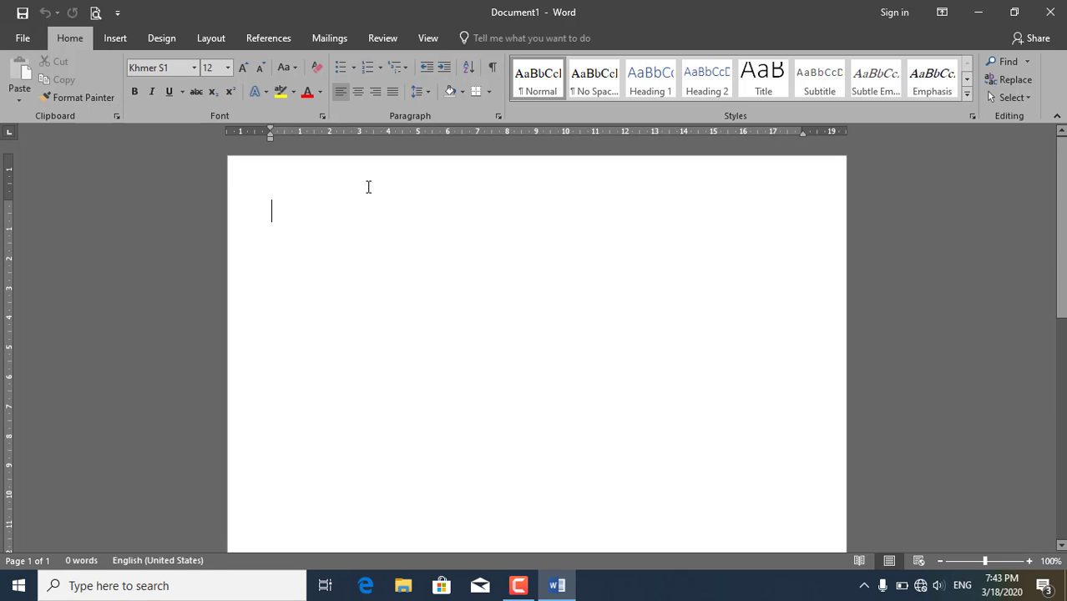
Add a 2¼ pt bottom border line beneath the header paragraph.
double_click(309, 184)
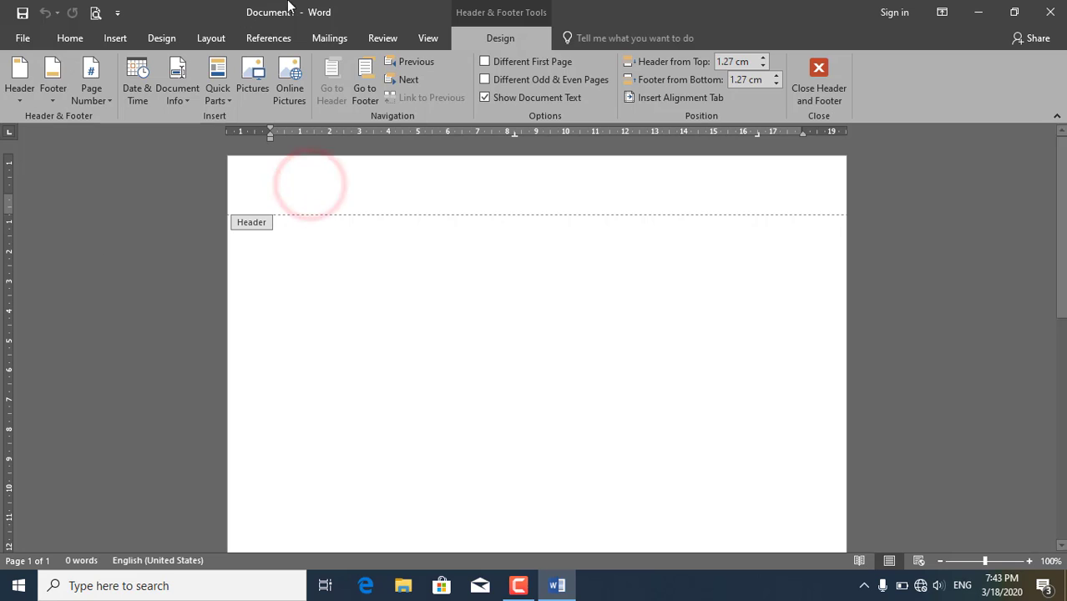
left_click(164, 37)
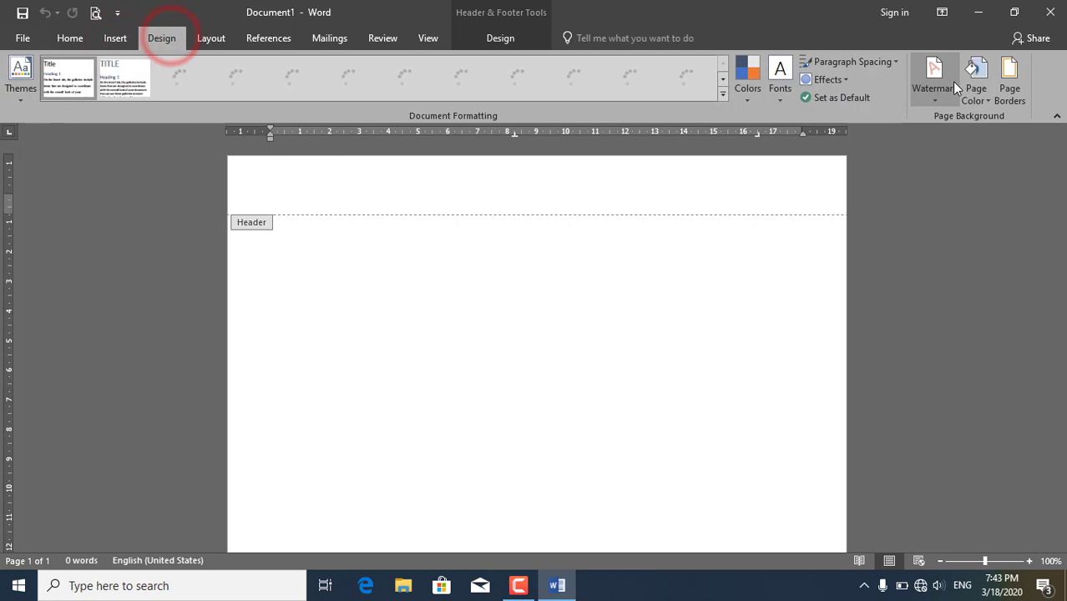
left_click(1008, 94)
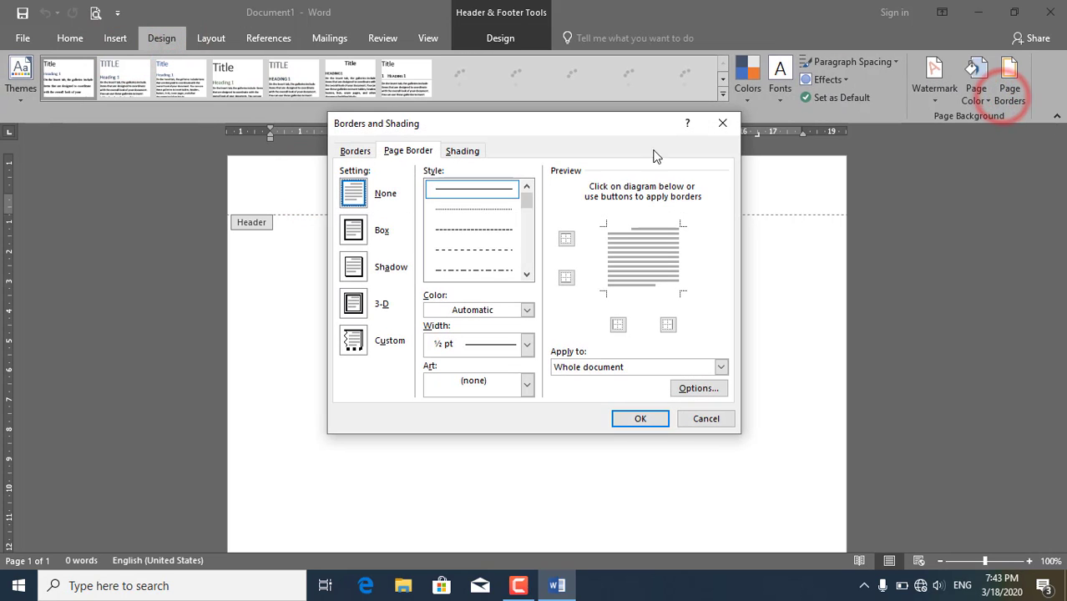
left_click(353, 154)
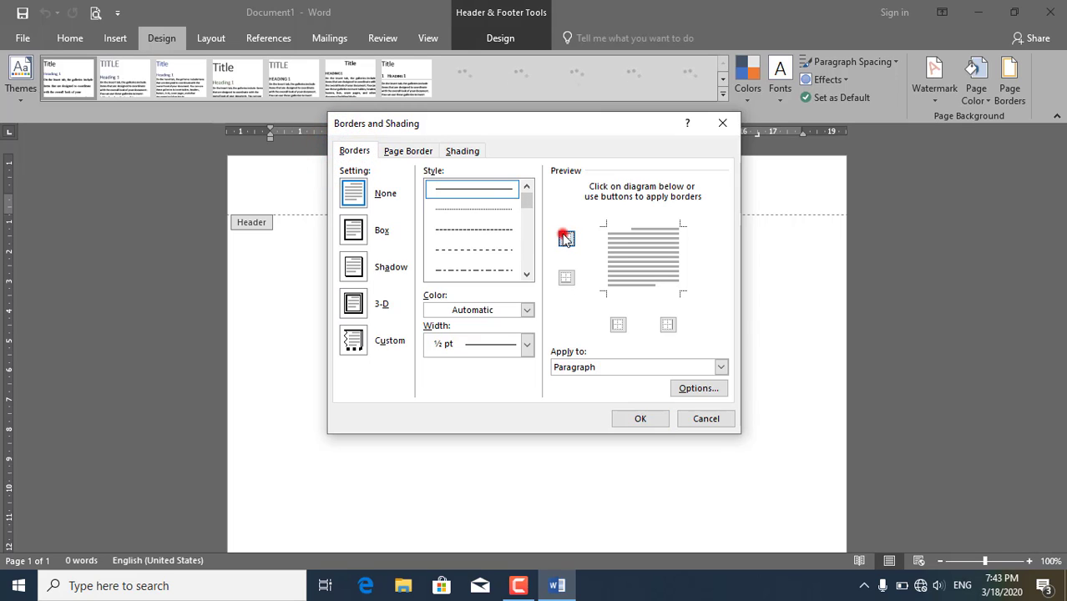
left_click(566, 239)
left_click(566, 239)
left_click(566, 277)
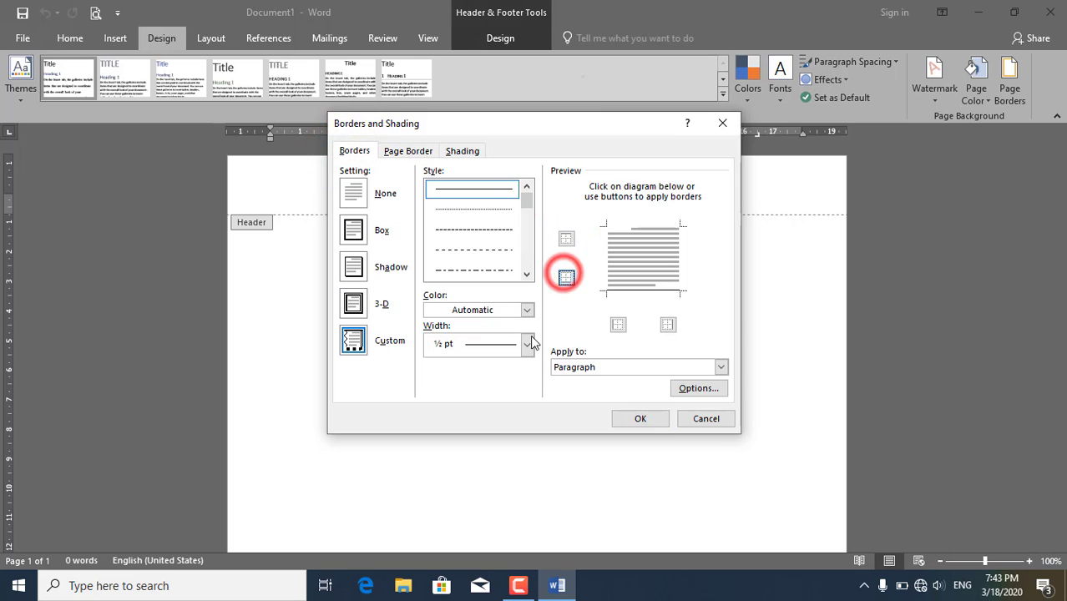
left_click(531, 343)
left_click(503, 461)
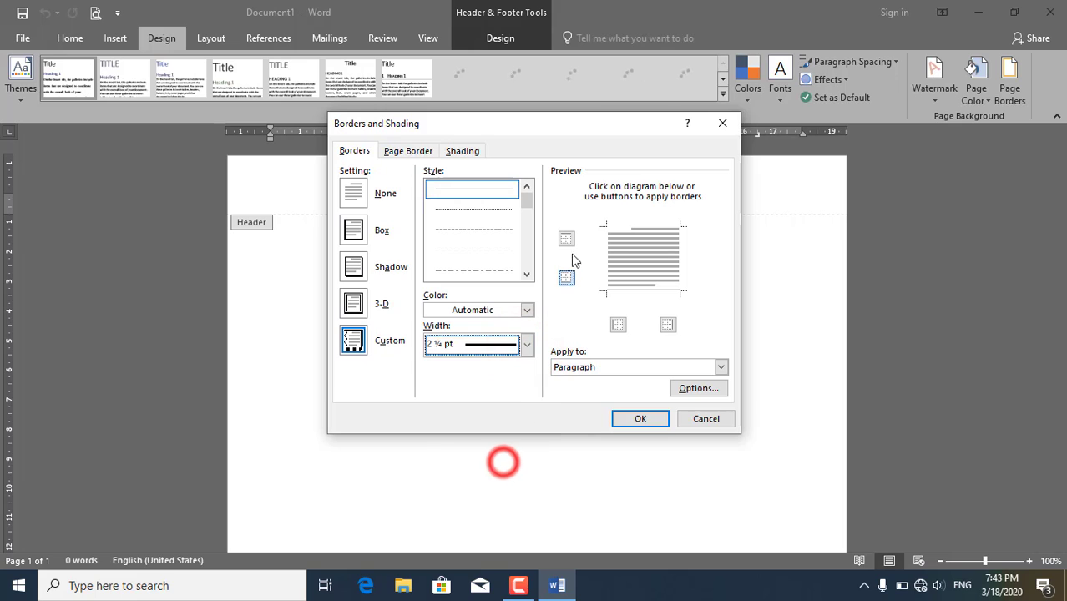
left_click(567, 277)
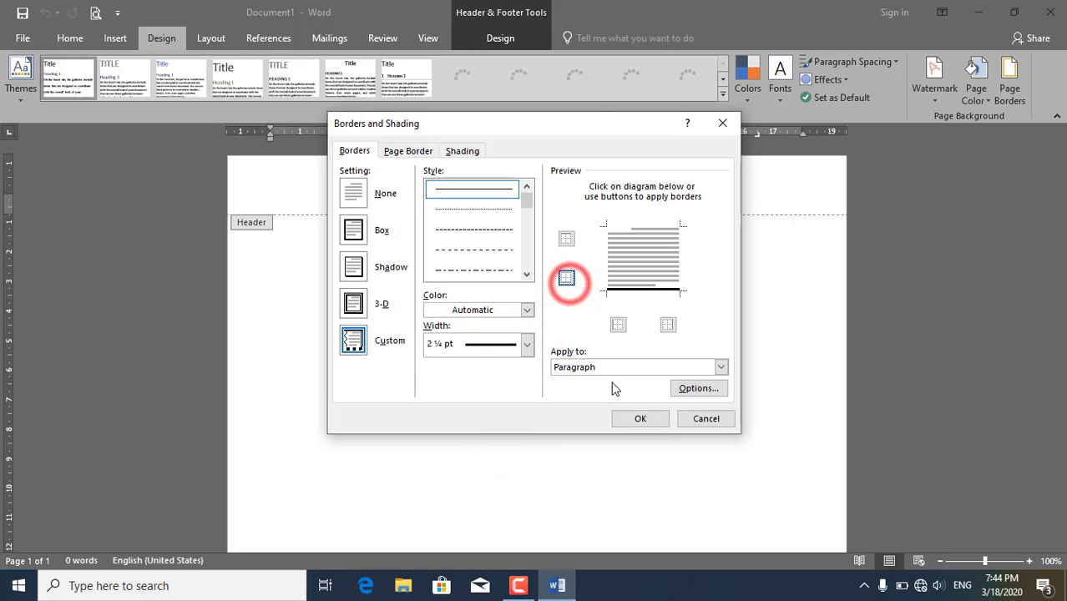
left_click(643, 418)
double_click(466, 299)
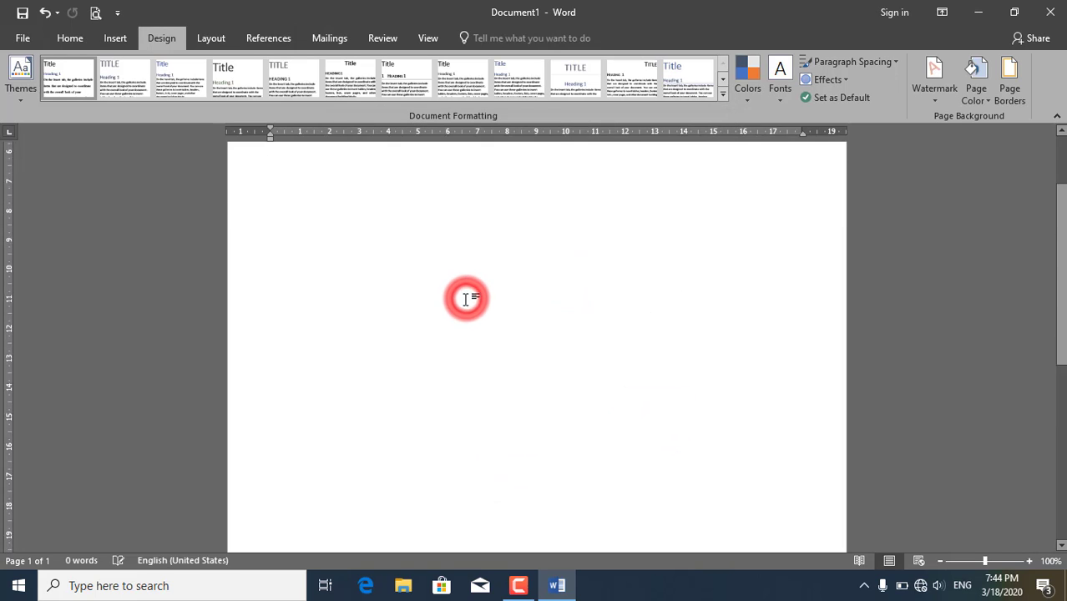
Add a matching top border line above the footer paragraph.
scroll(466, 299, "down", 5)
double_click(477, 499)
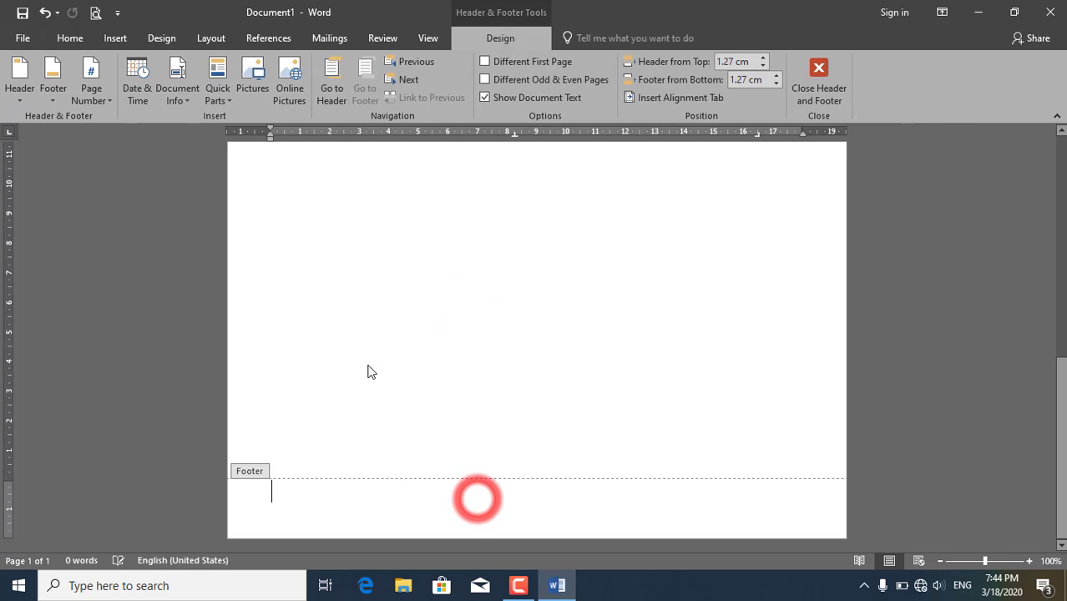
left_click(159, 39)
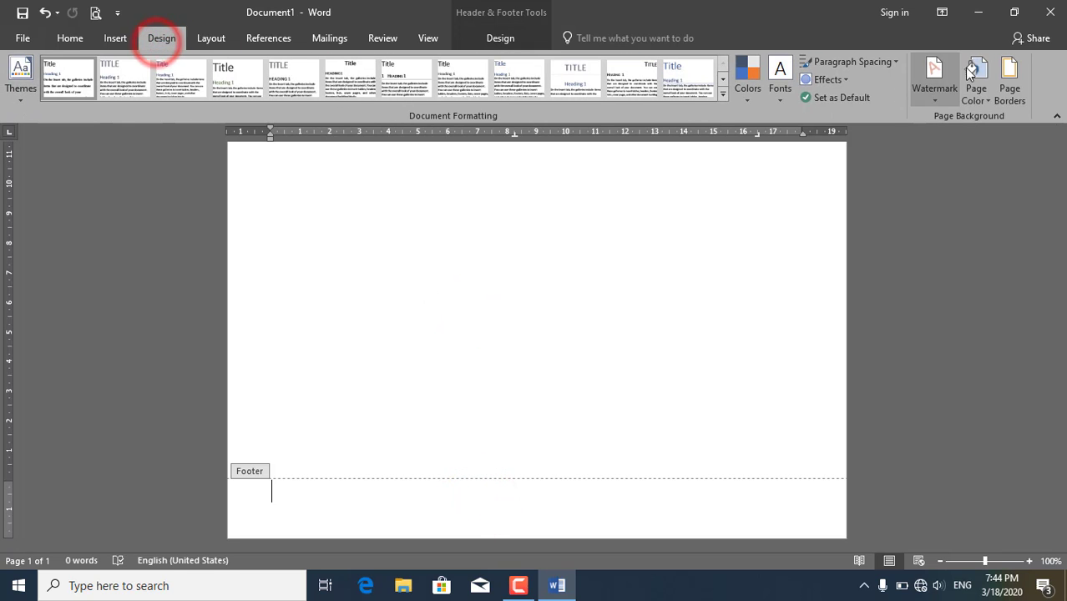
left_click(1007, 77)
left_click(355, 150)
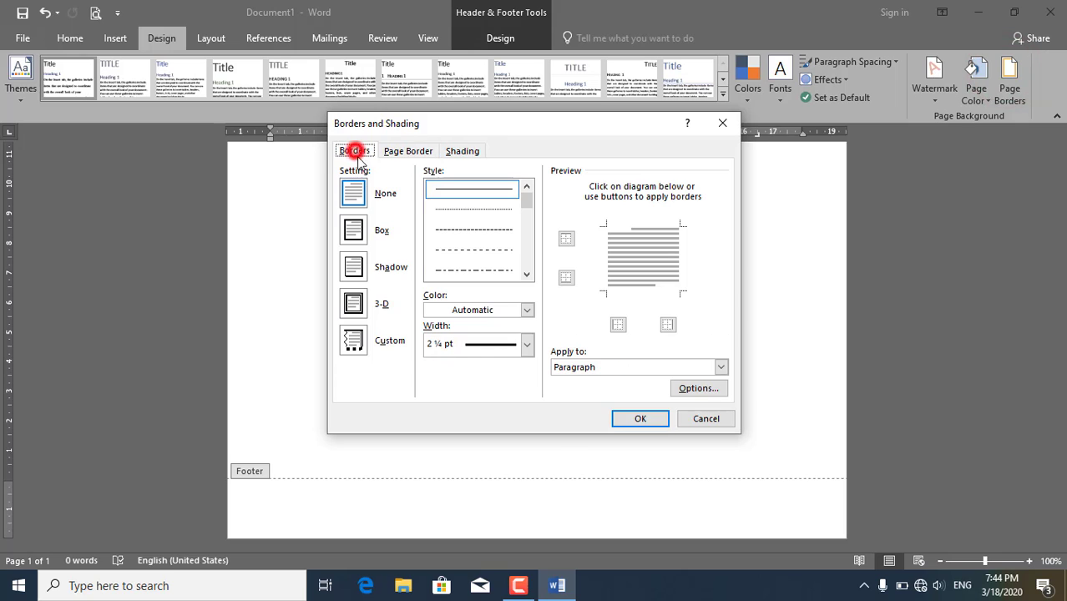
left_click(566, 240)
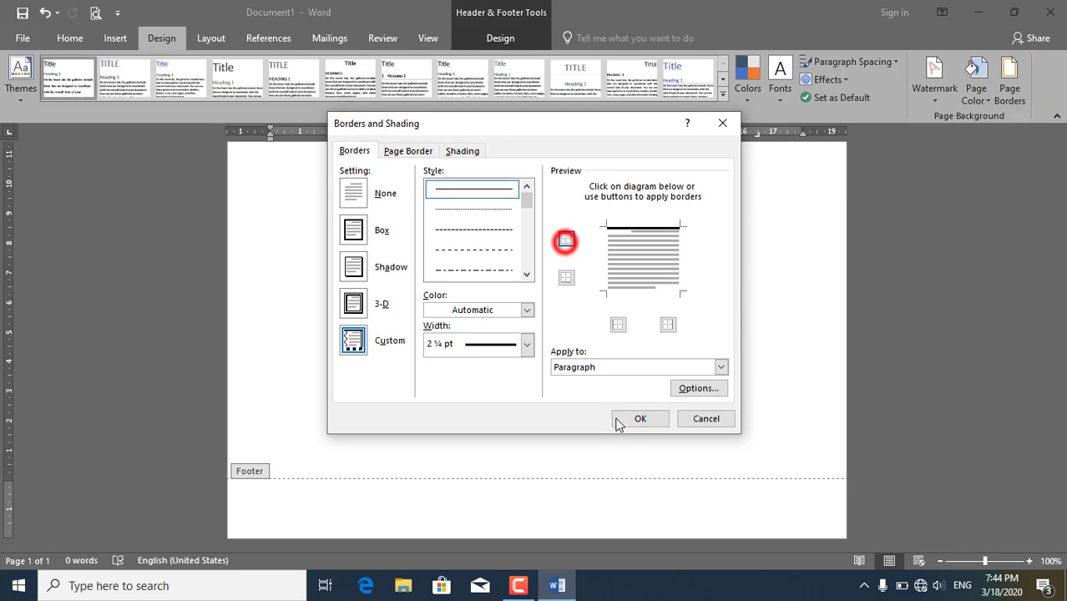
left_click(638, 419)
double_click(580, 452)
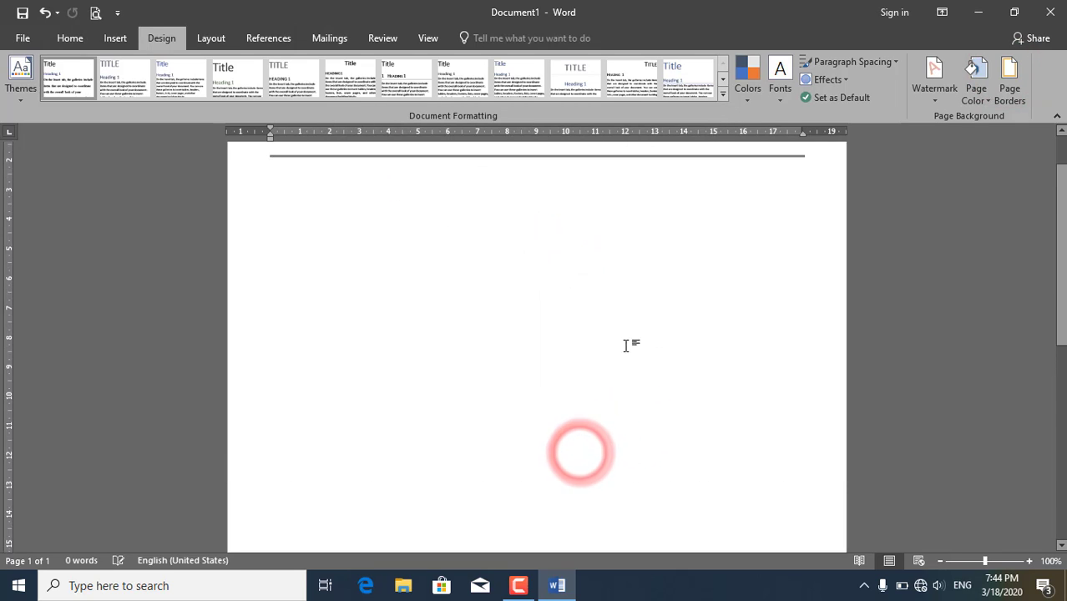
Type the sample word 'oifjiuf' on the first page.
scroll(607, 350, "down", 3)
scroll(580, 315, "up", 5)
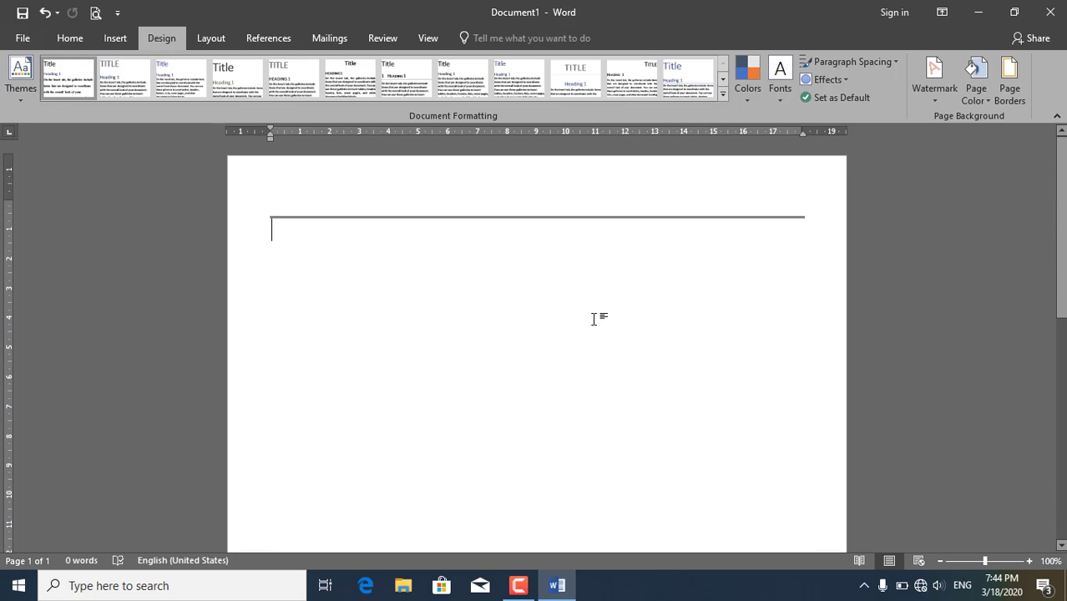
scroll(594, 319, "down", 1)
scroll(594, 319, "up", 1)
type("oifjiuf")
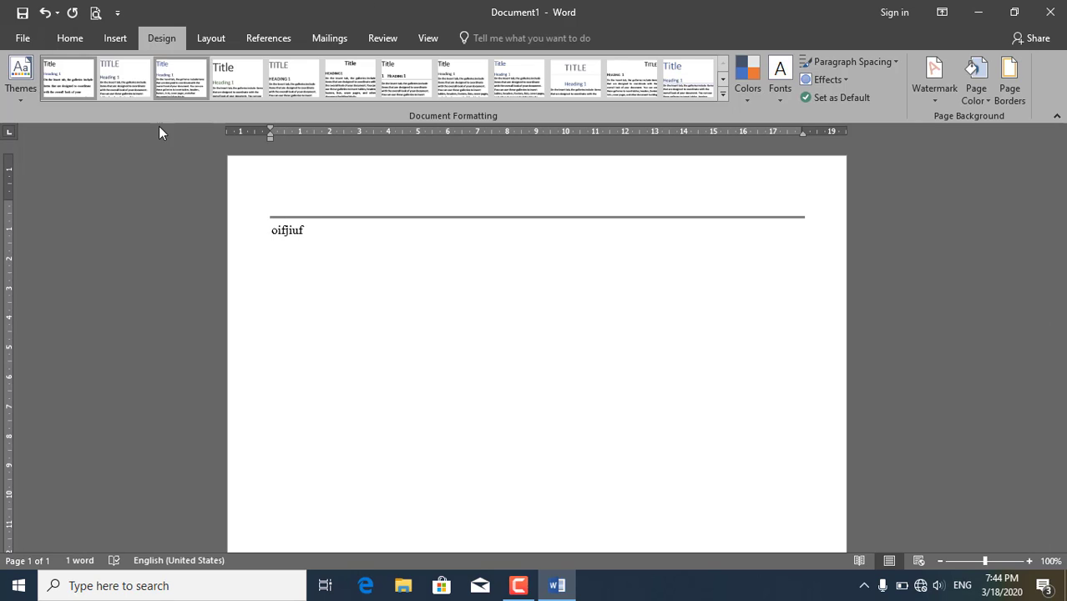
Add empty paragraphs until the document spans four pages, then return to the top.
key("Return")
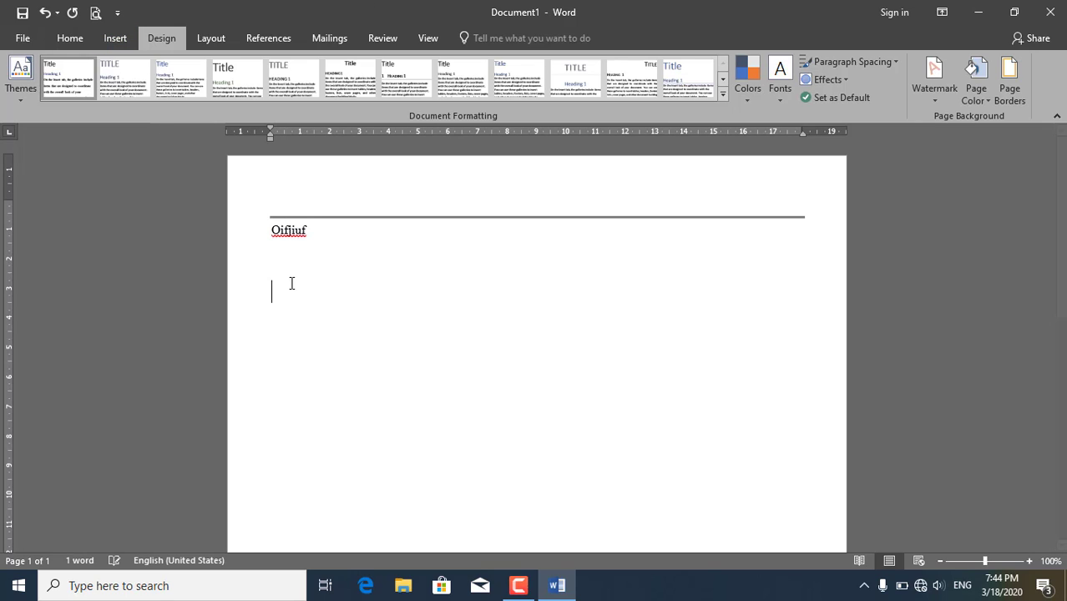
key("Return")
key("Return")
key("Return")
key("Return")
key("Return")
key("Return")
key("Return")
key("Return")
key("Return")
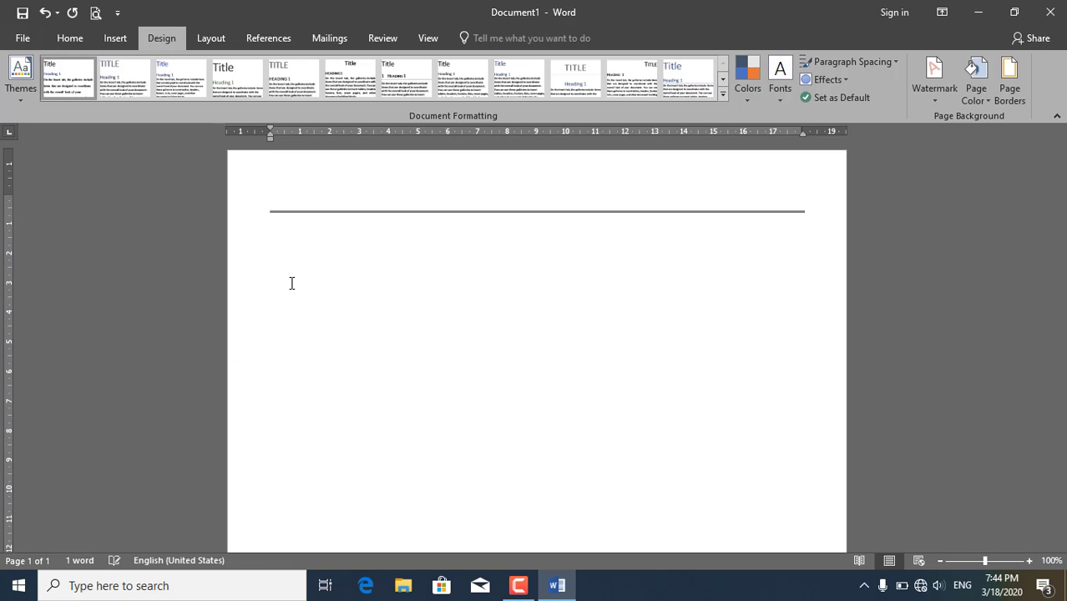
key("Return")
key("Return")
key("Return")
key("Return")
key("Return")
key("Return")
key("Return")
key("Return")
key("Return")
key("Return")
key("Return")
key("Return")
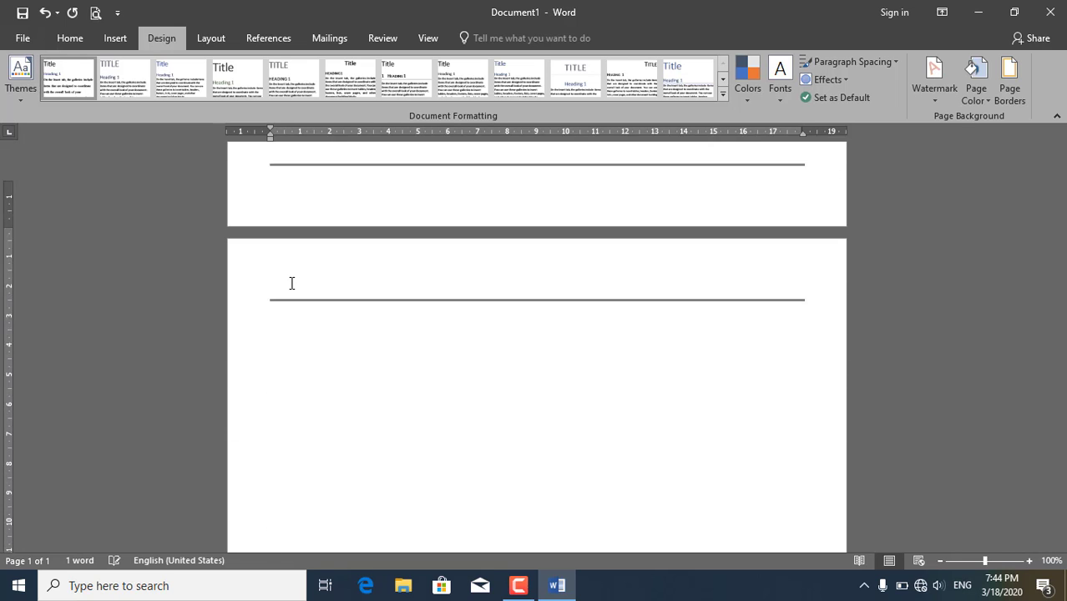
key("Return")
key("Return")
key("Return")
key("Return")
key("Return")
key("Return")
key("Return")
key("Return")
key("Return")
key("Return")
key("Return")
key("Return")
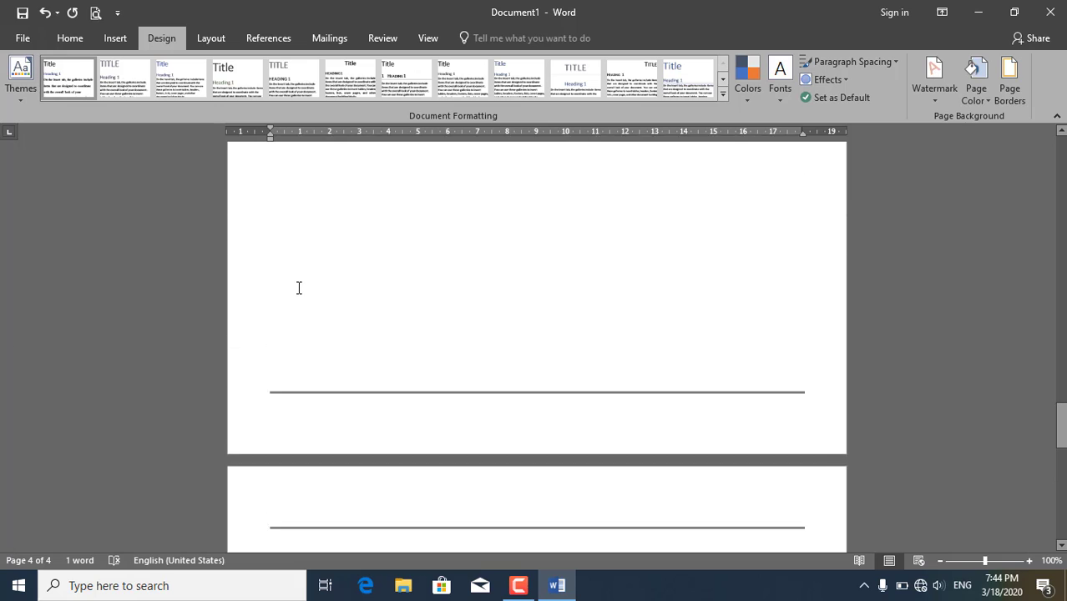
key("Return")
key("Return")
key("Return")
scroll(299, 287, "up", 5)
scroll(298, 286, "up", 5)
scroll(300, 300, "up", 5)
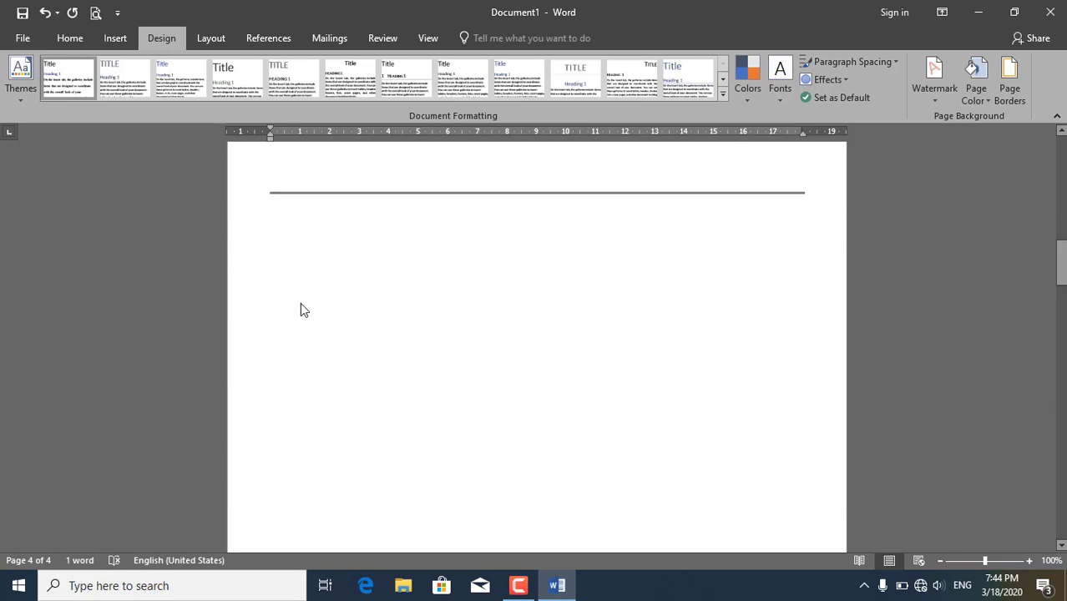
scroll(300, 302, "up", 5)
scroll(354, 322, "up", 3)
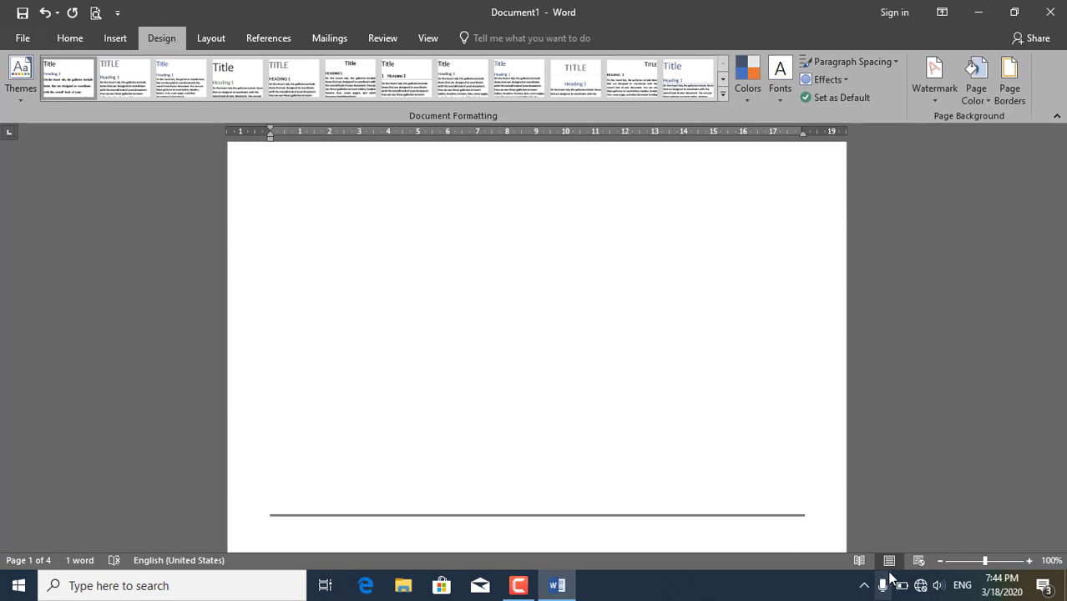
Zoom out to 40% to view four pages side by side, then place the cursor on page 1.
left_click(941, 562)
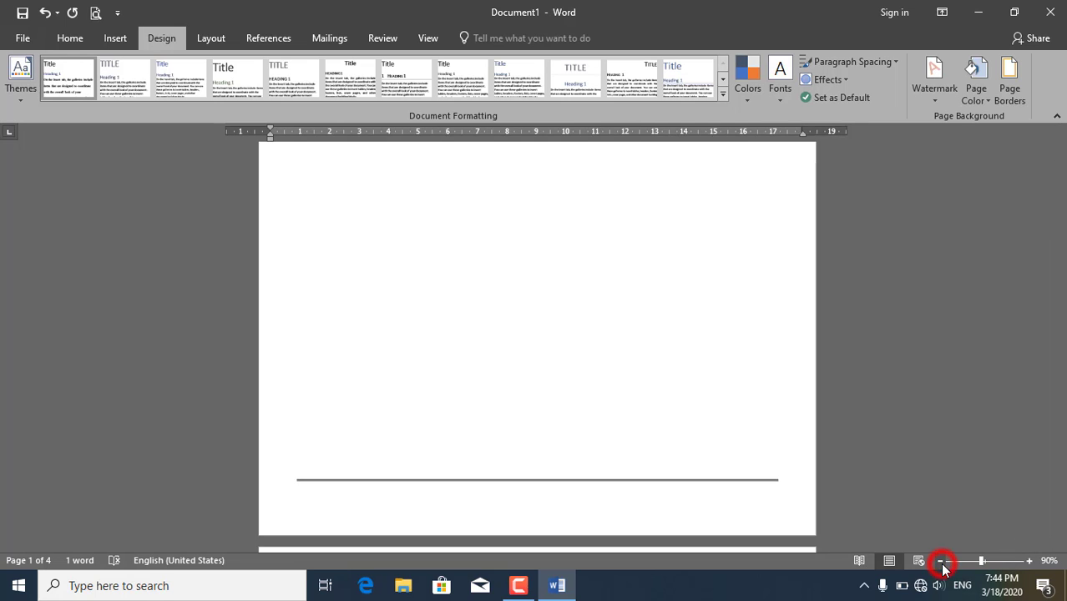
left_click(941, 562)
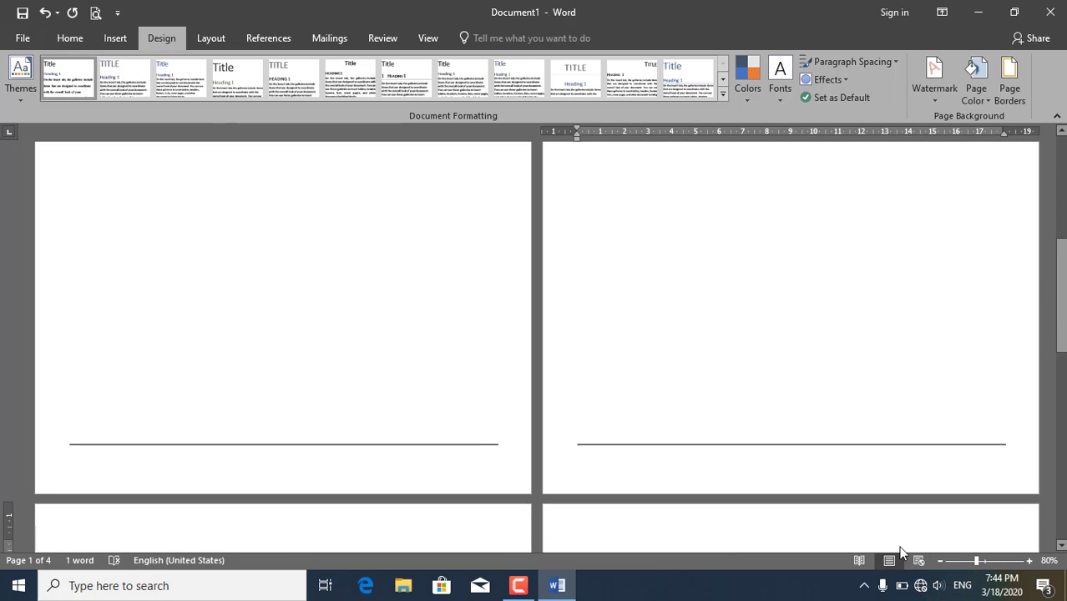
left_click(939, 561)
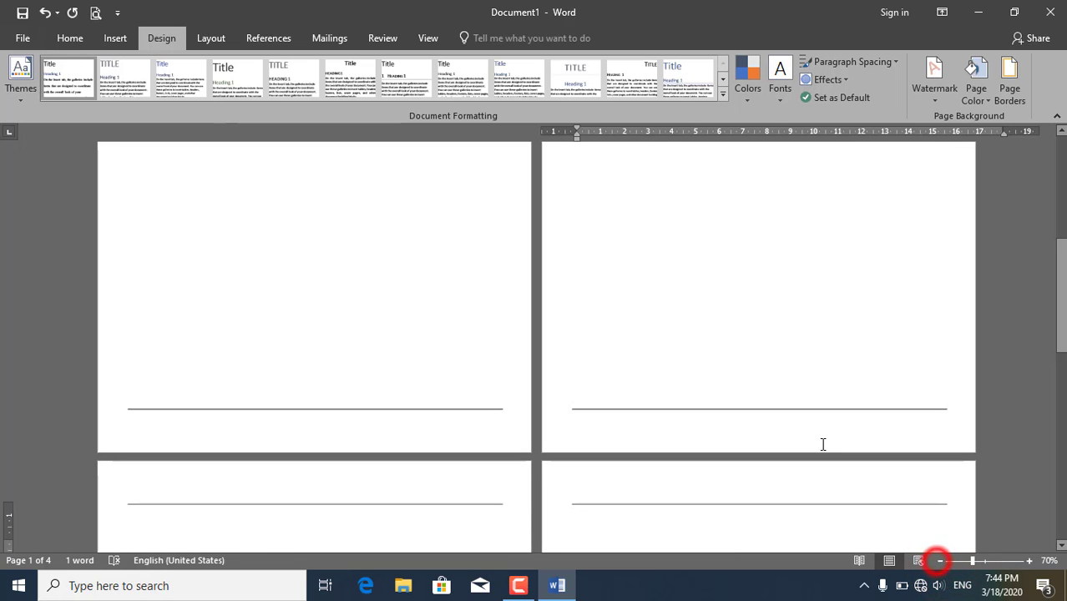
left_click(940, 562)
left_click(939, 562)
left_click(939, 562)
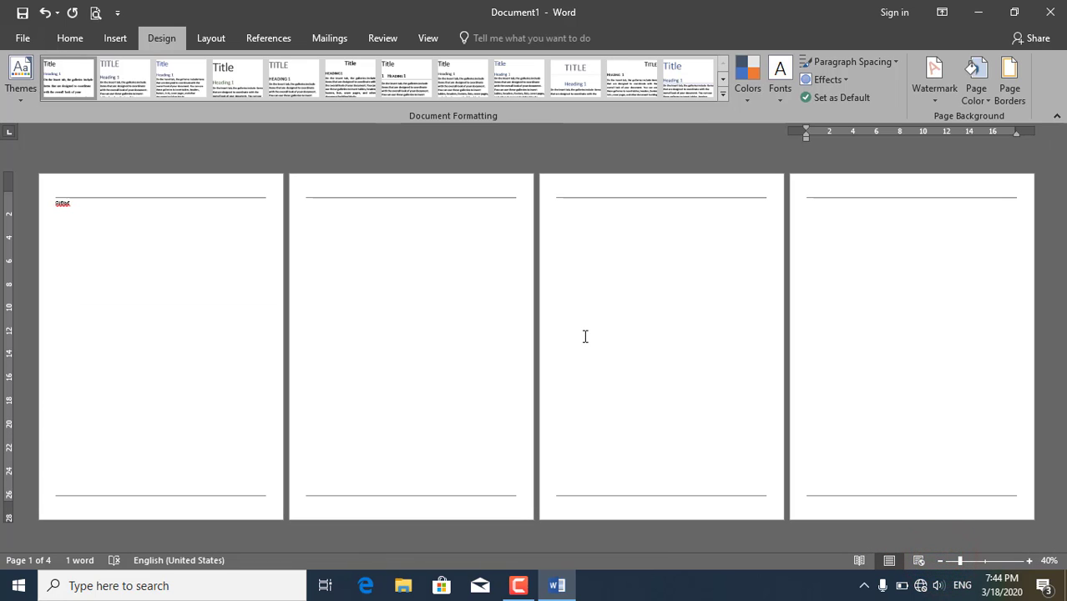
left_click(433, 331)
left_click(276, 336)
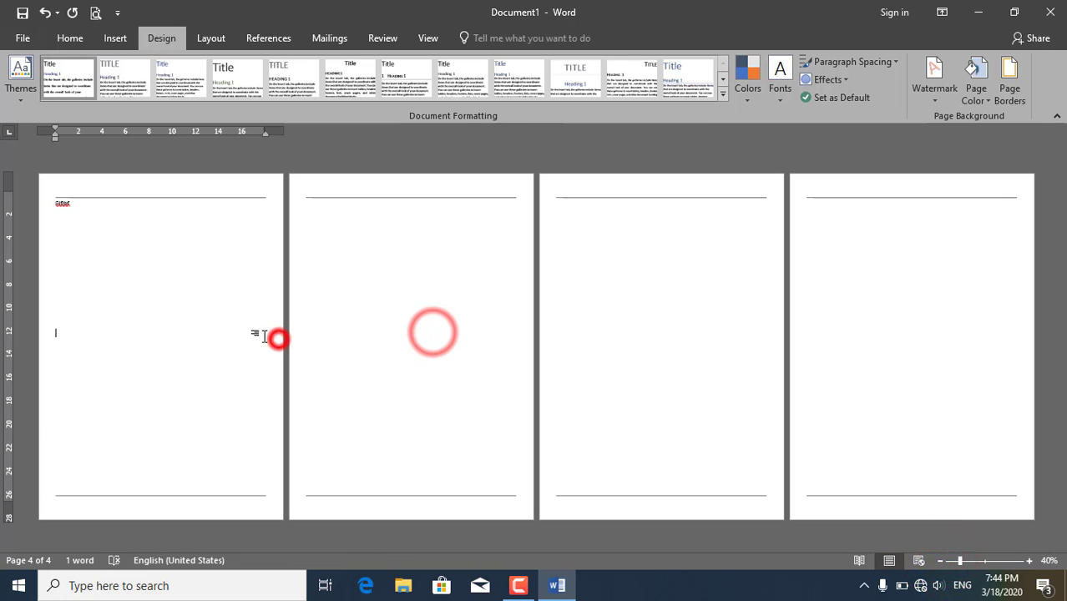
left_click(250, 331)
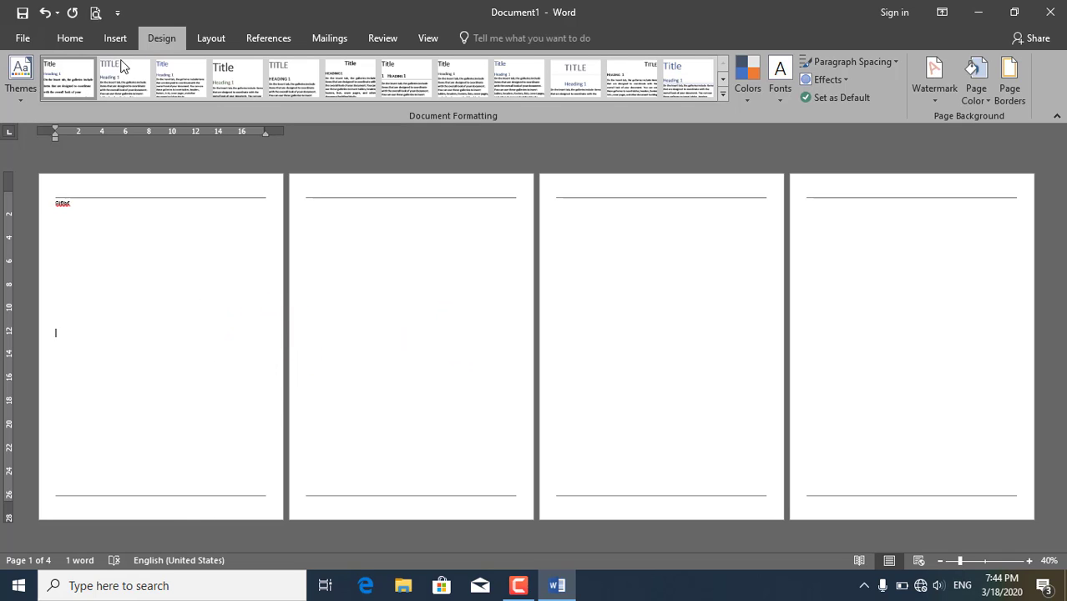
Insert Brackets 1 page numbers at the bottom of every page.
double_click(173, 505)
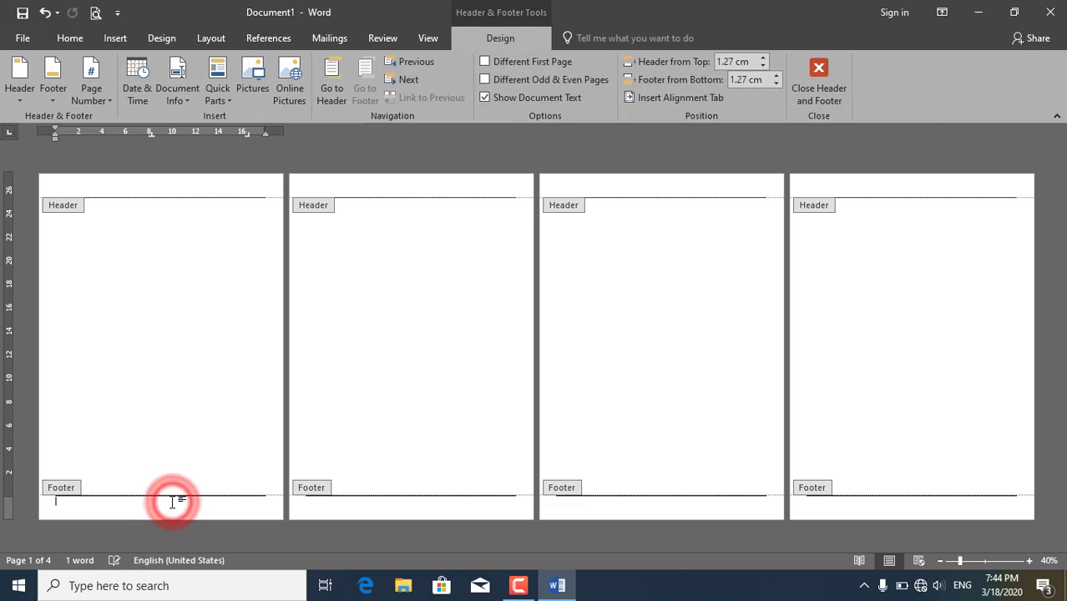
left_click(97, 100)
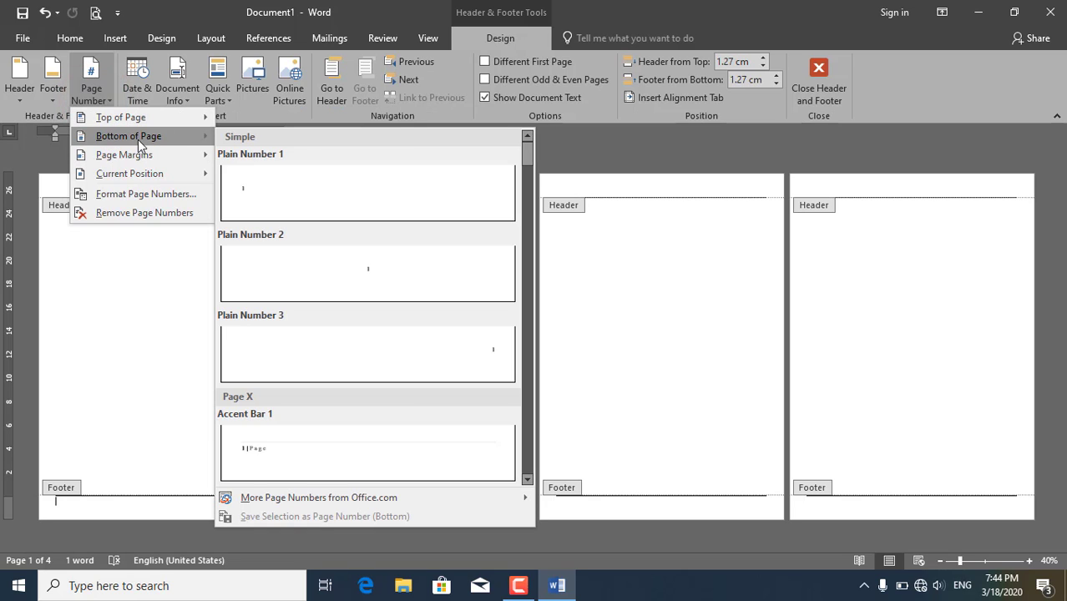
mouse_move(129, 136)
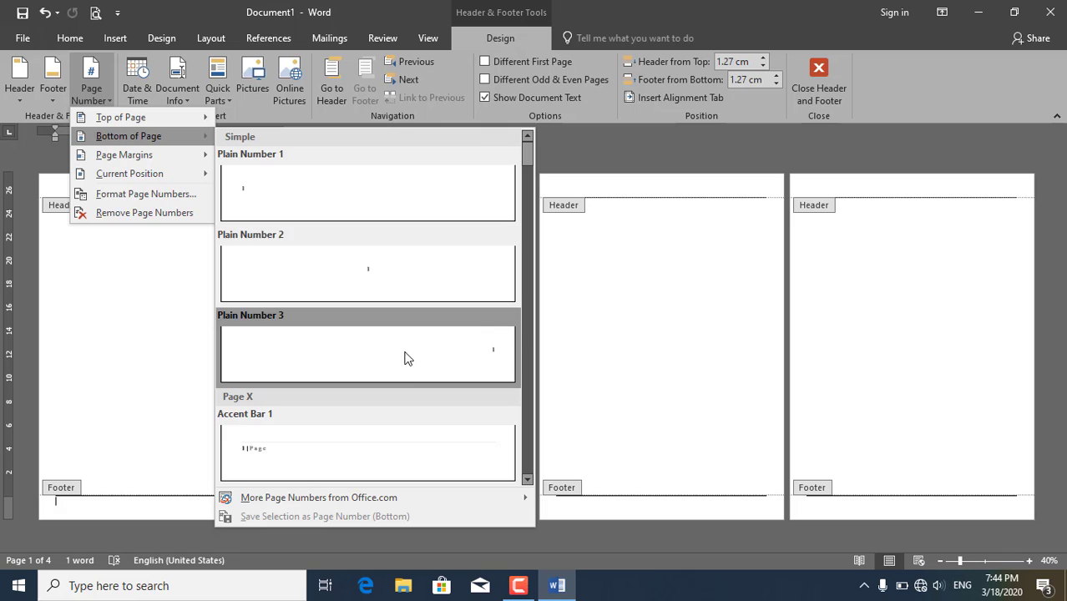
scroll(375, 380, "down", 3)
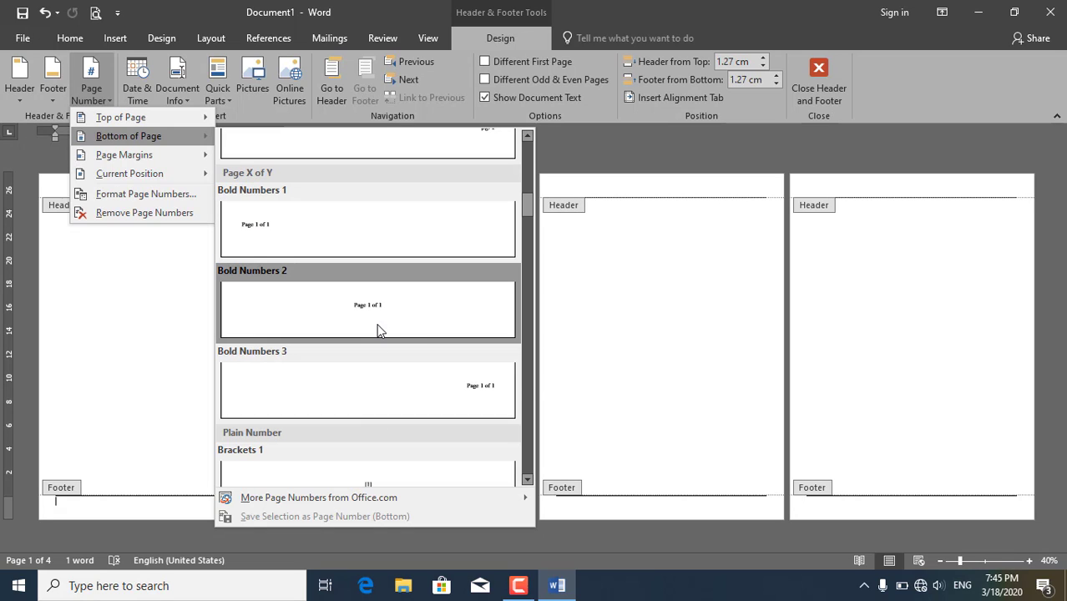
scroll(374, 321, "down", 3)
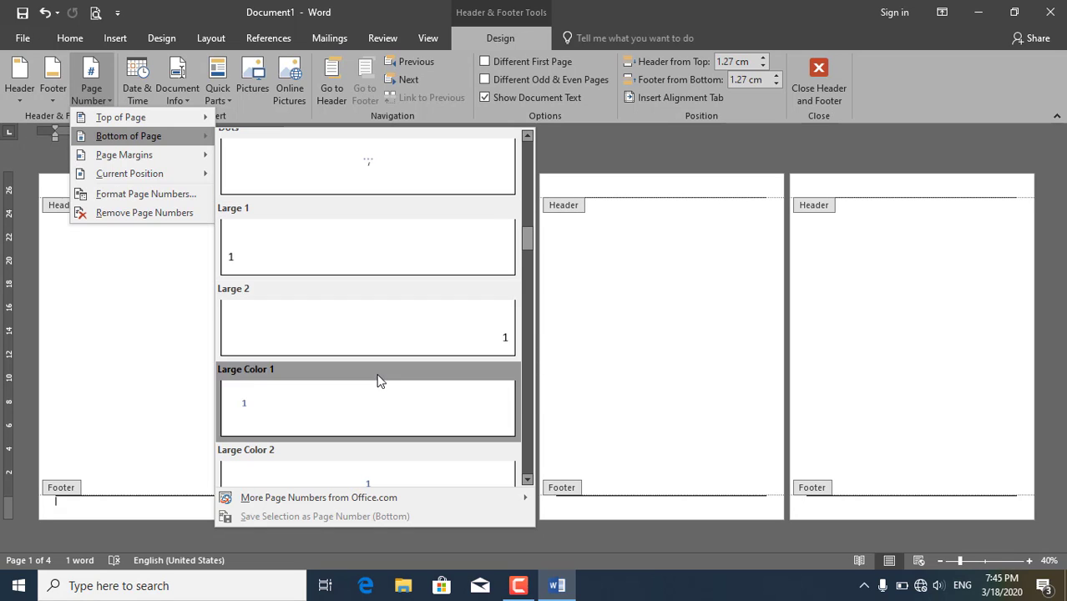
scroll(377, 381, "down", 3)
scroll(376, 376, "down", 2)
scroll(375, 369, "down", 3)
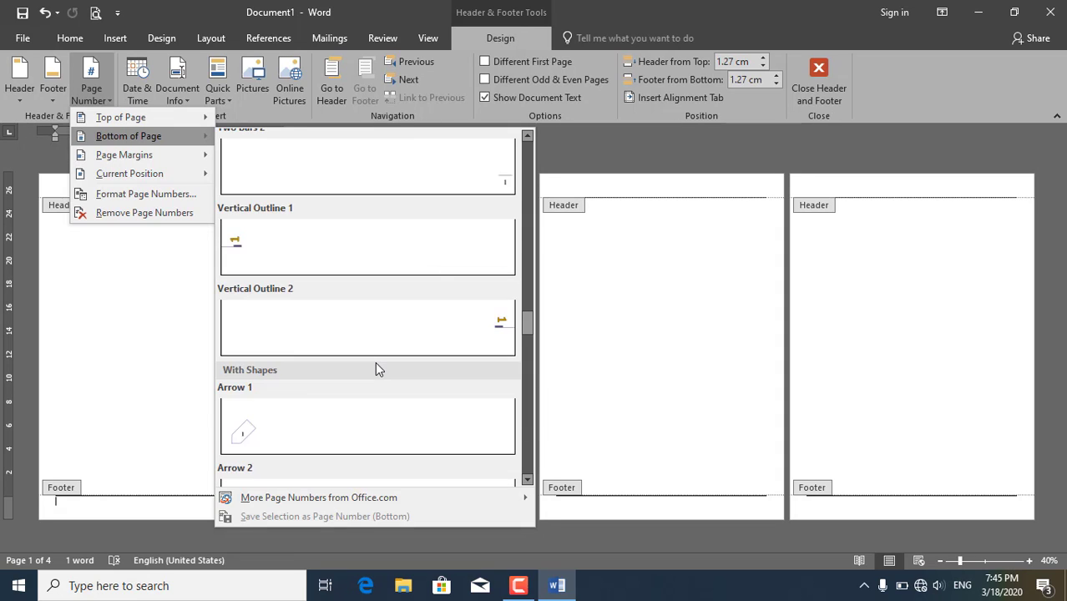
scroll(375, 362, "up", 2)
scroll(375, 362, "down", 2)
scroll(445, 285, "up", 1)
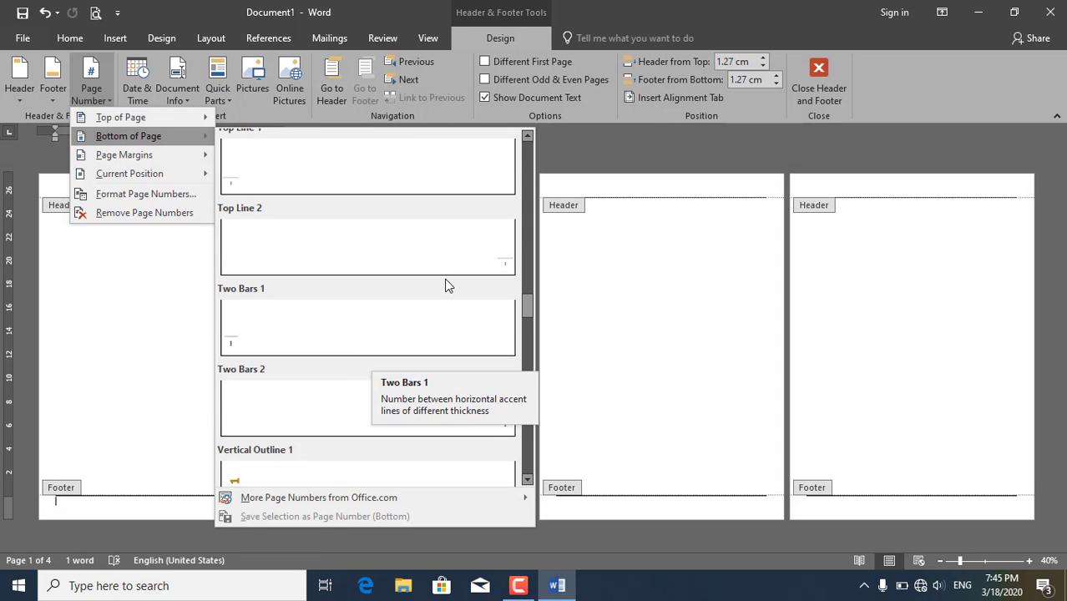
scroll(360, 260, "up", 3)
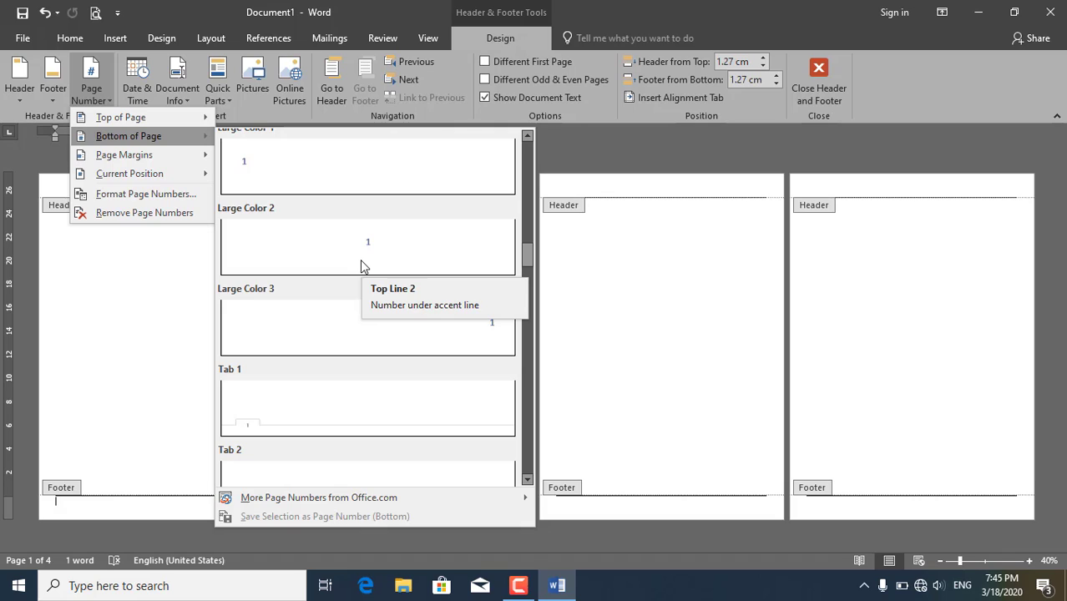
scroll(361, 266, "down", 3)
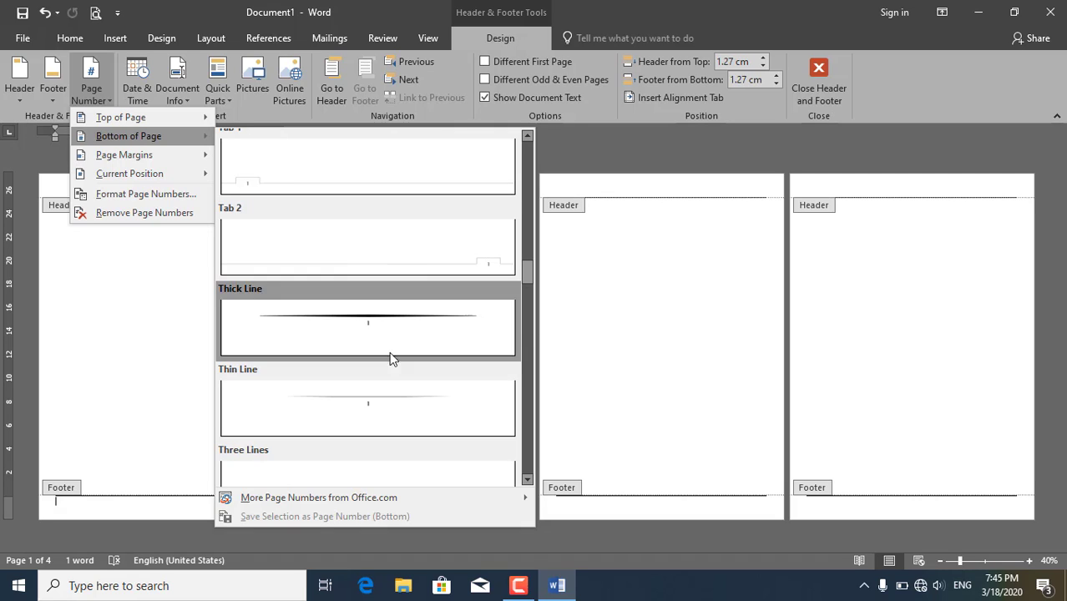
scroll(382, 373, "up", 6)
scroll(382, 374, "down", 3)
scroll(383, 373, "up", 3)
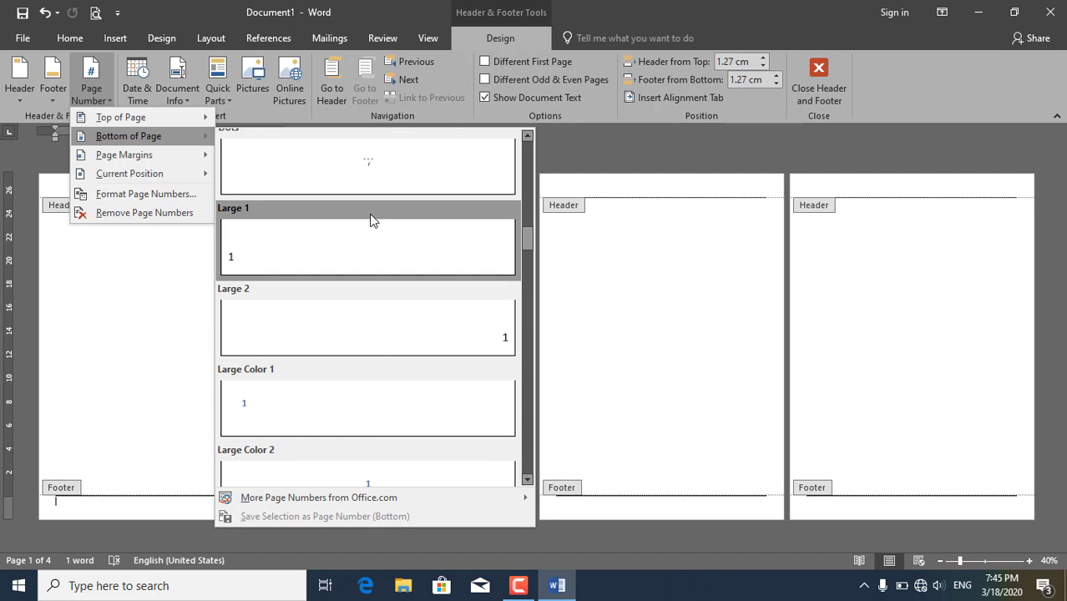
scroll(368, 218, "up", 3)
scroll(387, 252, "up", 3)
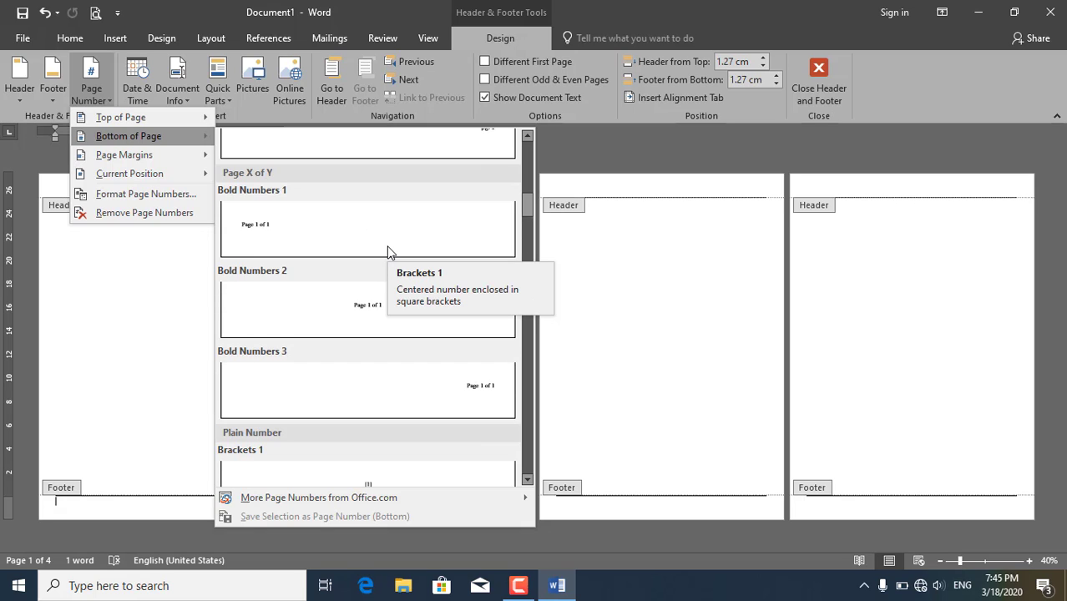
scroll(387, 252, "up", 3)
scroll(388, 252, "down", 3)
scroll(389, 254, "down", 3)
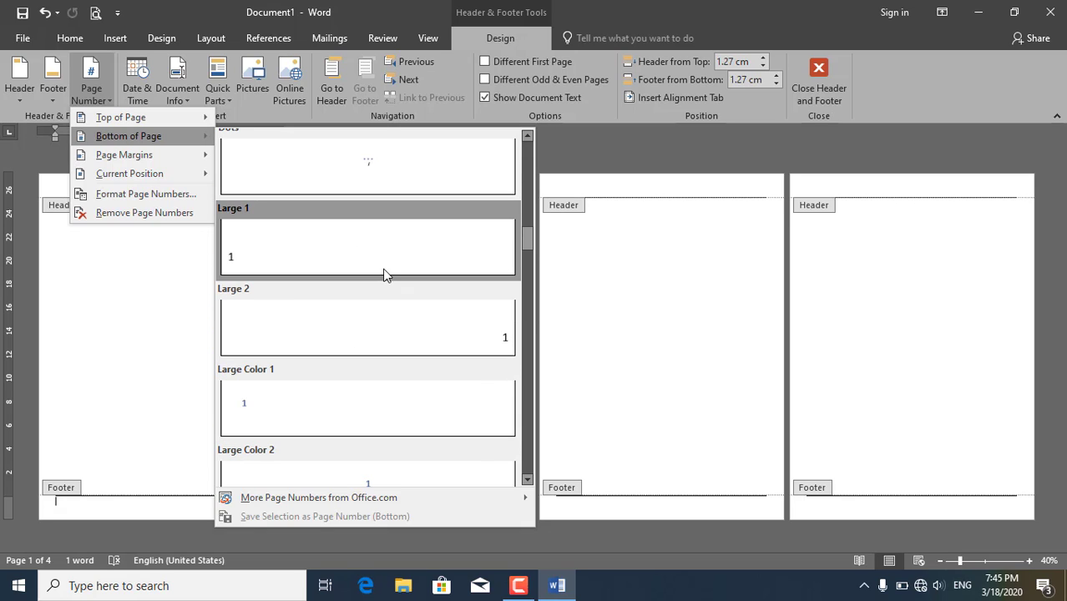
scroll(385, 271, "up", 3)
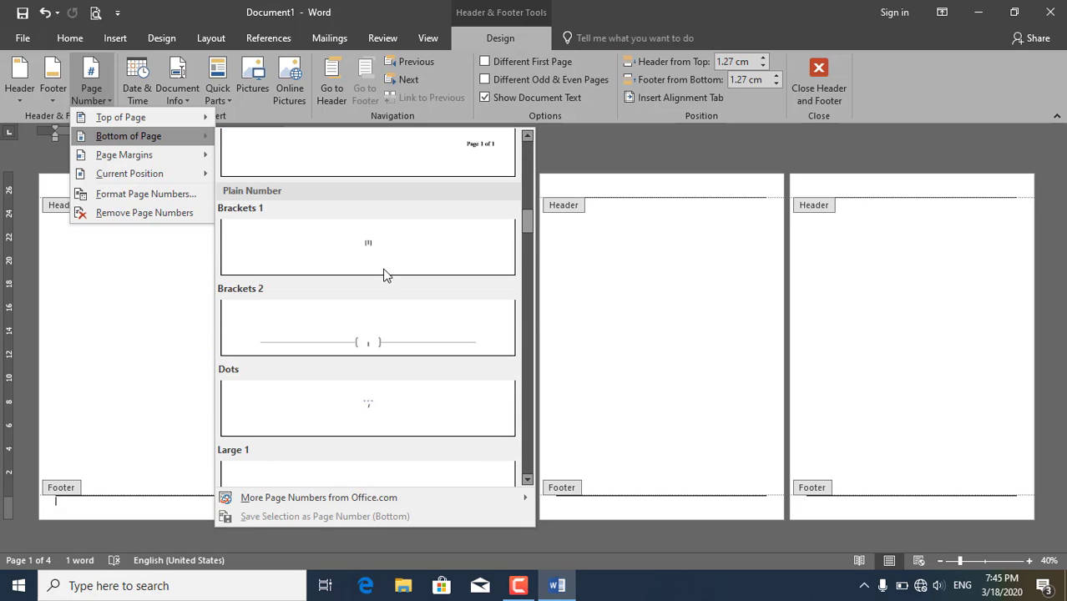
left_click(455, 243)
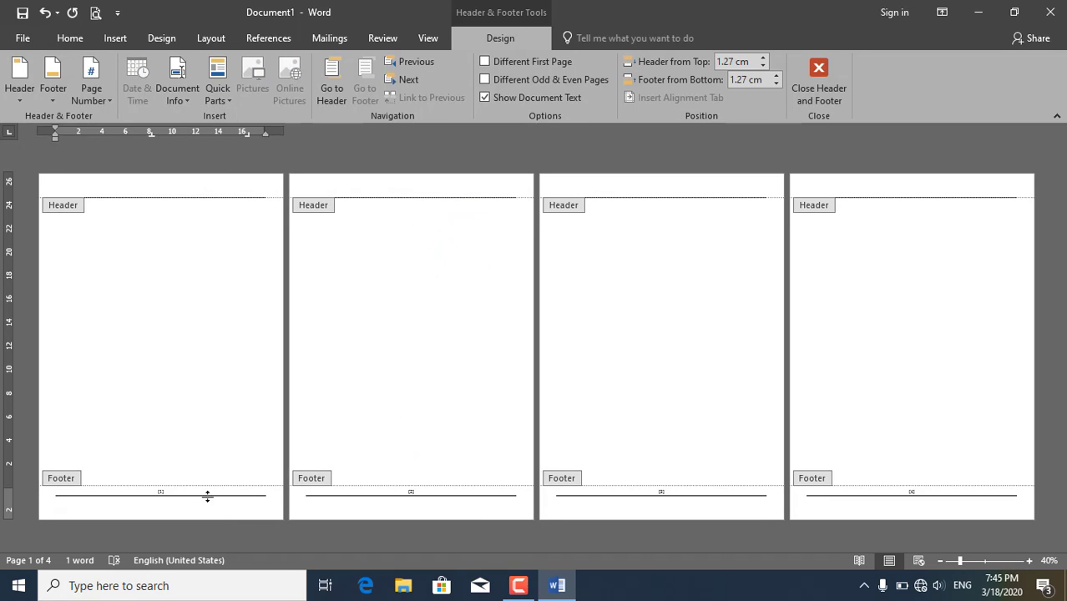
Switch the bottom-of-page numbers to the Tildes style, giving ~1~ through ~4~.
left_click(83, 93)
mouse_move(123, 155)
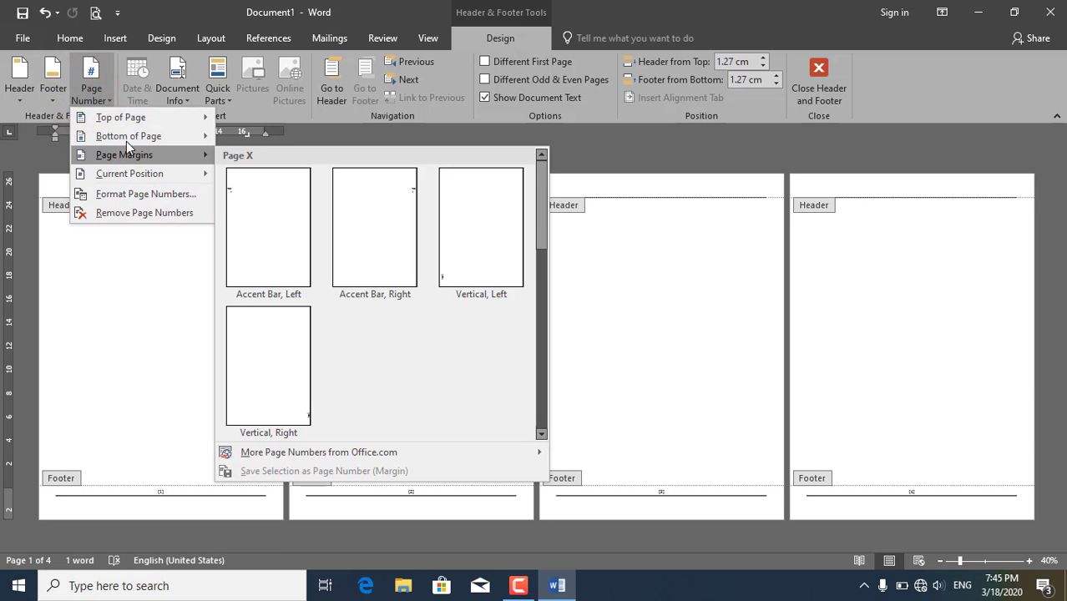
scroll(349, 318, "down", 5)
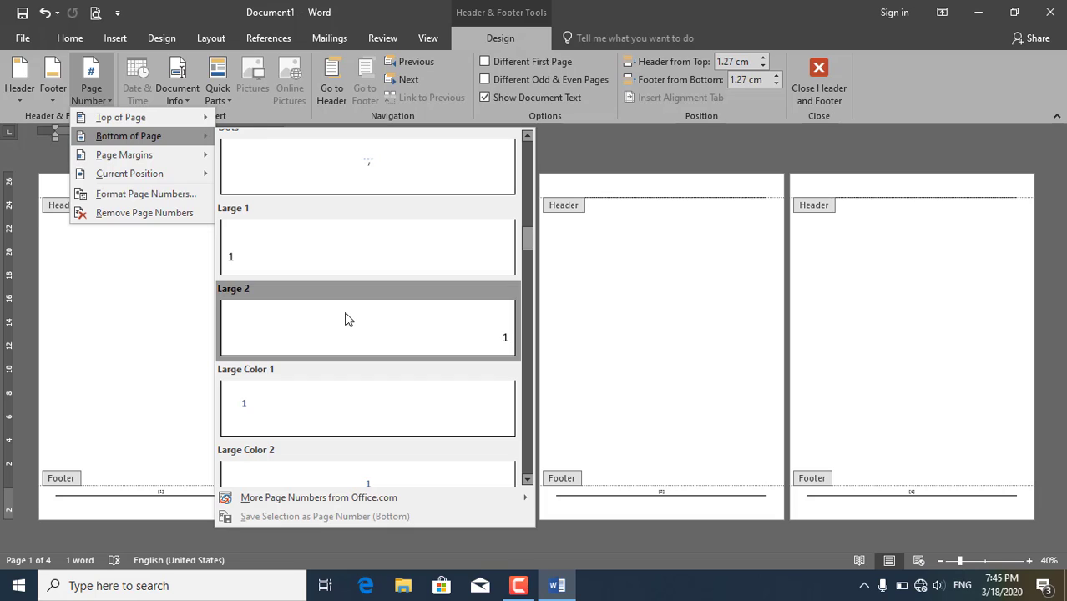
scroll(348, 318, "down", 10)
scroll(333, 250, "up", 3)
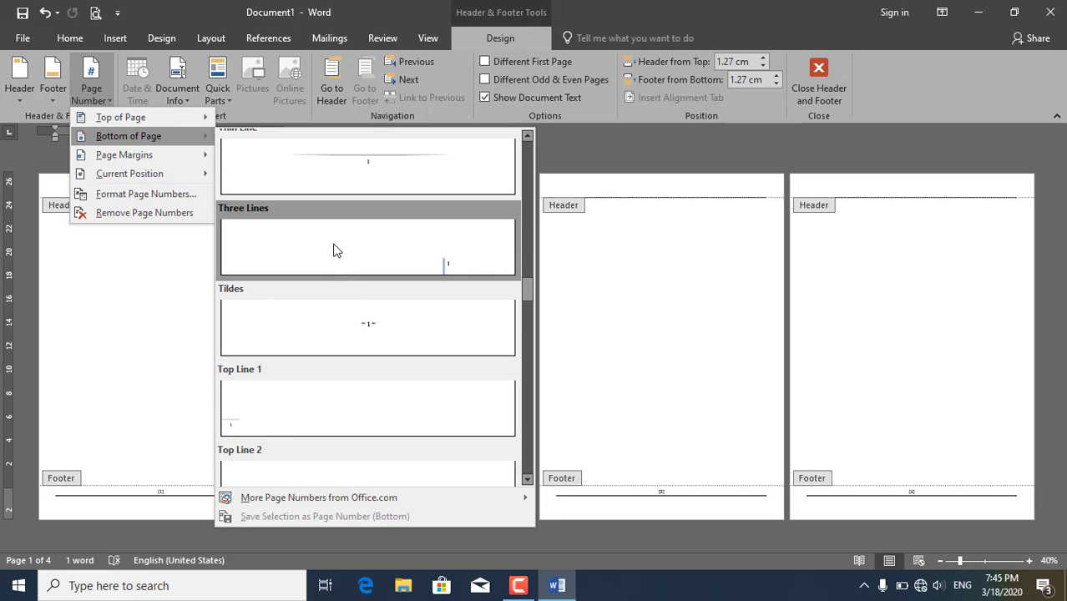
left_click(363, 308)
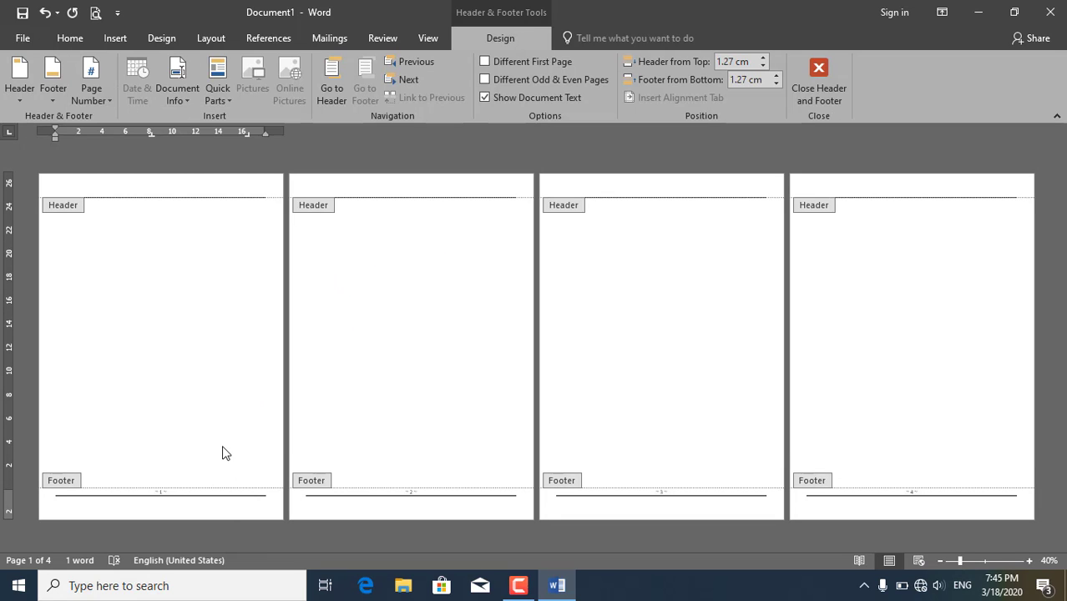
Add a top paragraph border above the ~2~ page number in the page 2 footer.
double_click(409, 470)
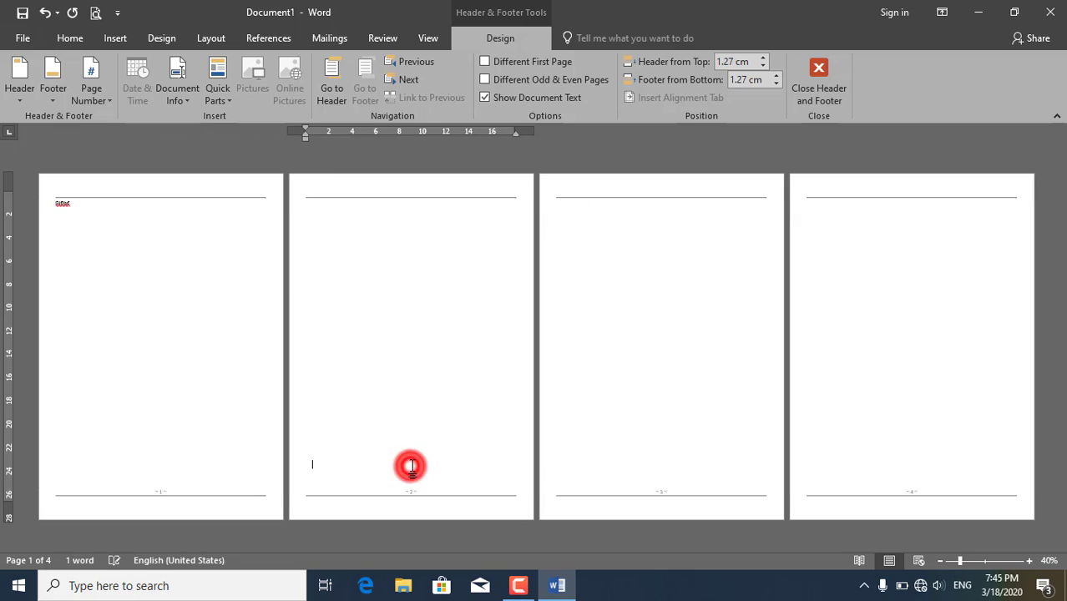
left_click(987, 562)
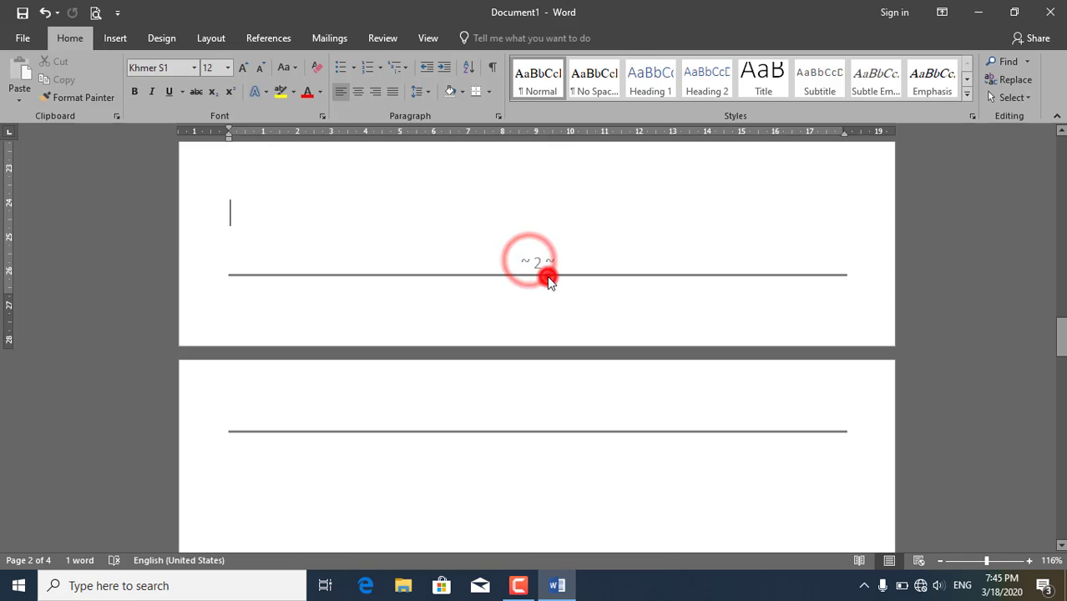
double_click(547, 275)
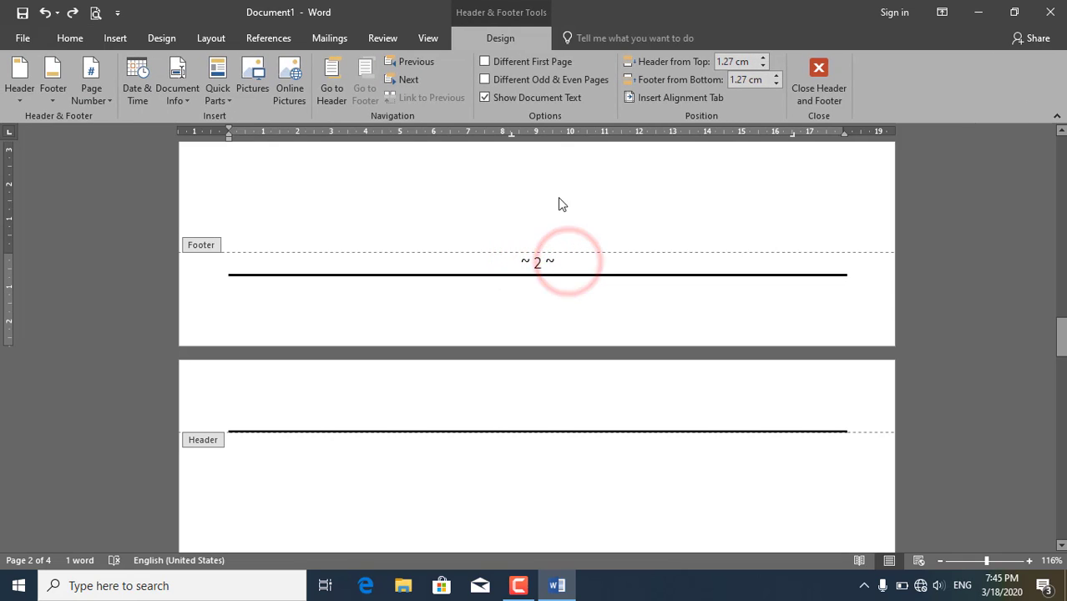
left_click(159, 38)
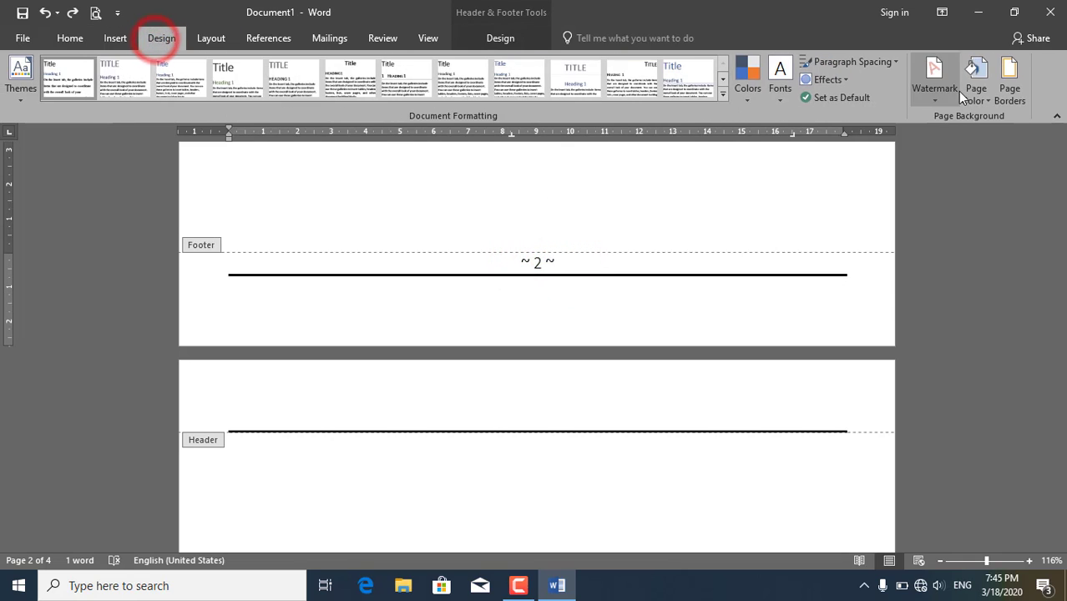
left_click(1007, 93)
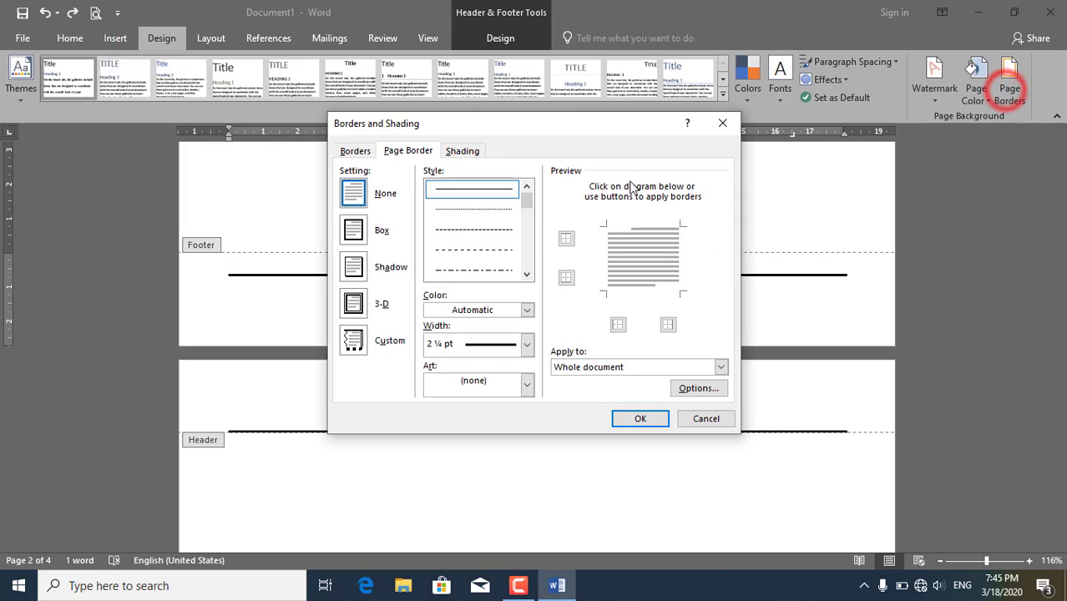
left_click(355, 151)
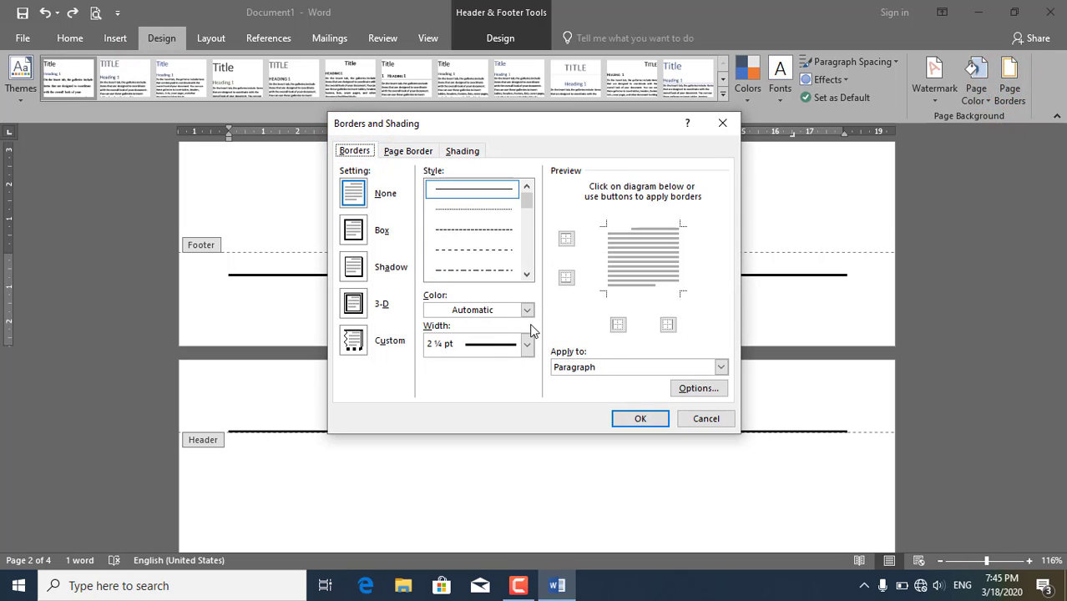
left_click(567, 241)
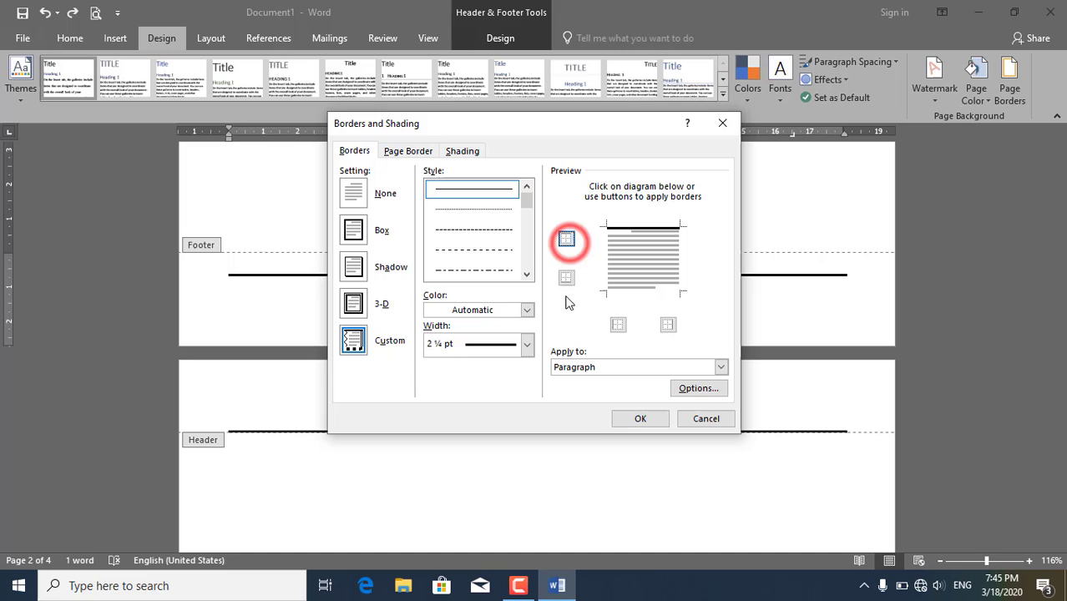
left_click(639, 418)
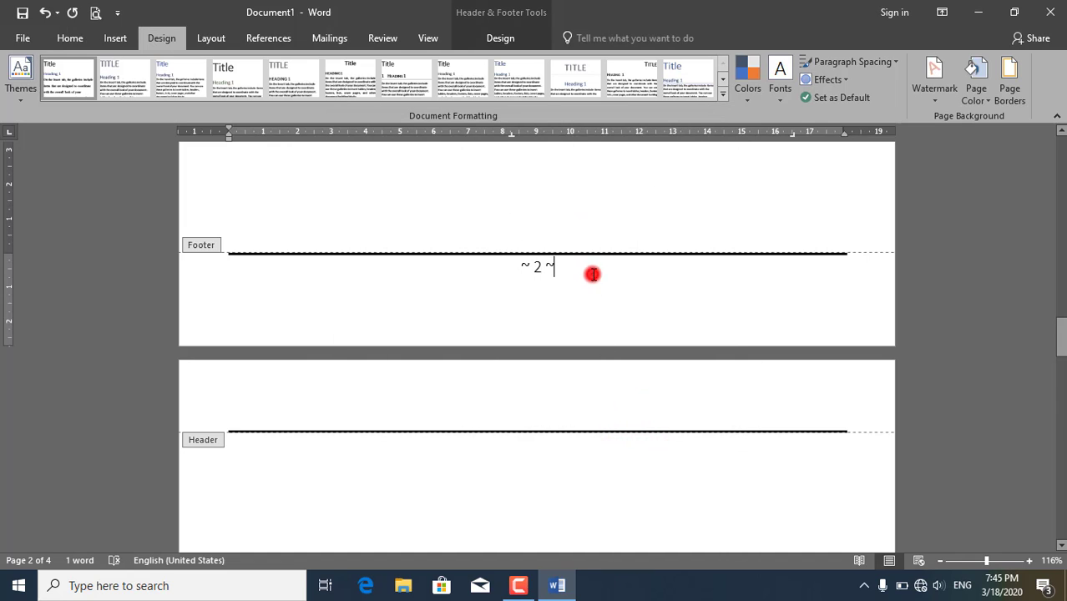
Insert a page break after page 4 to create a fifth page.
double_click(619, 210)
scroll(614, 251, "down", 5)
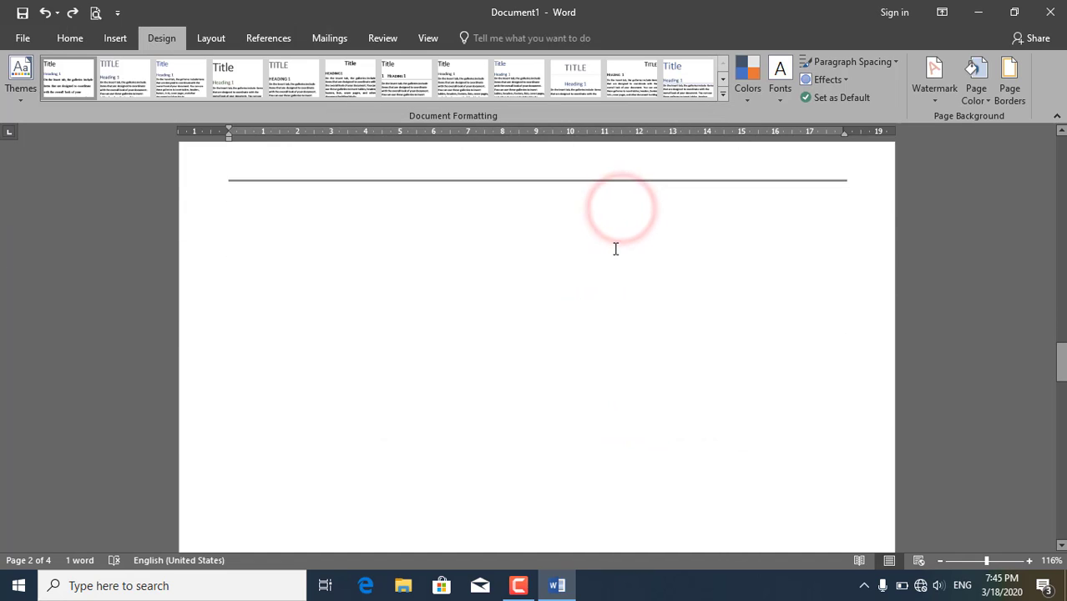
scroll(615, 248, "down", 10)
scroll(616, 249, "down", 4)
scroll(614, 254, "down", 4)
scroll(611, 266, "down", 3)
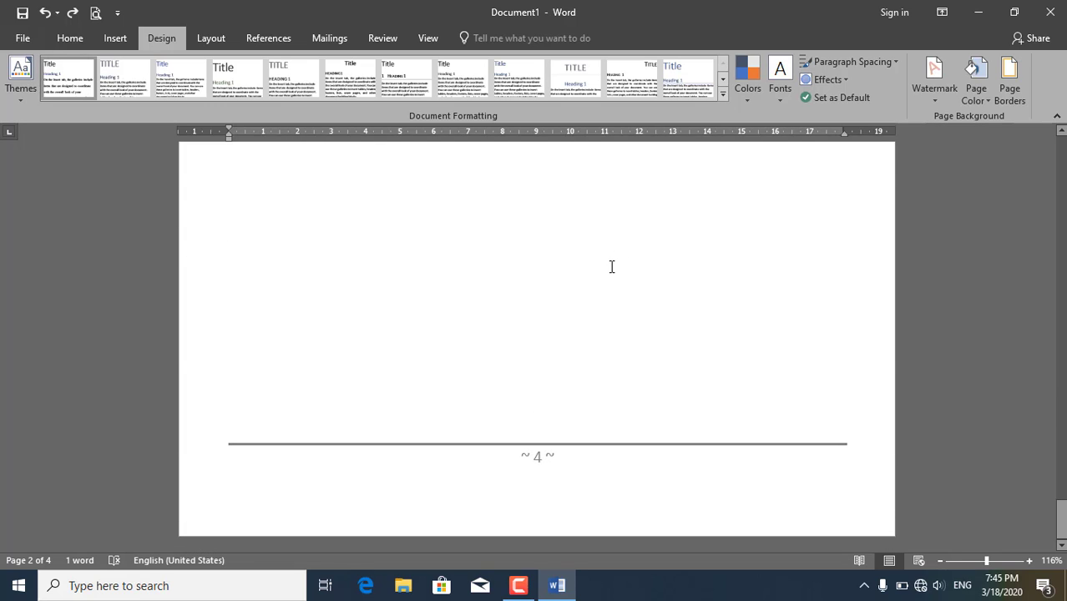
left_click(582, 457)
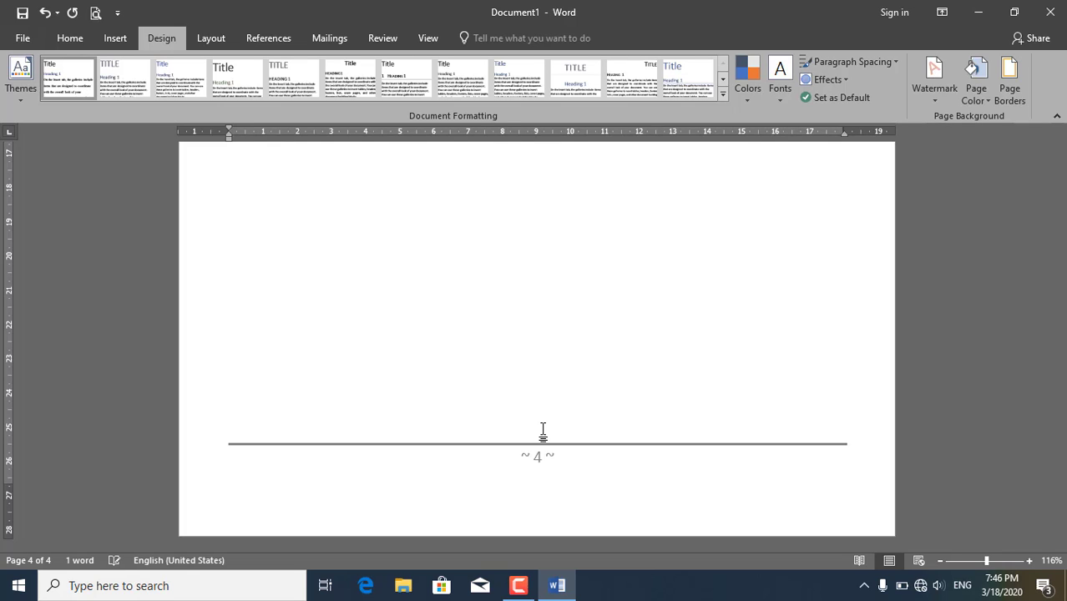
key("ctrl+Return")
Make page 5's footer page numbering start at 1, showing ~1~.
scroll(543, 455, "down", 5)
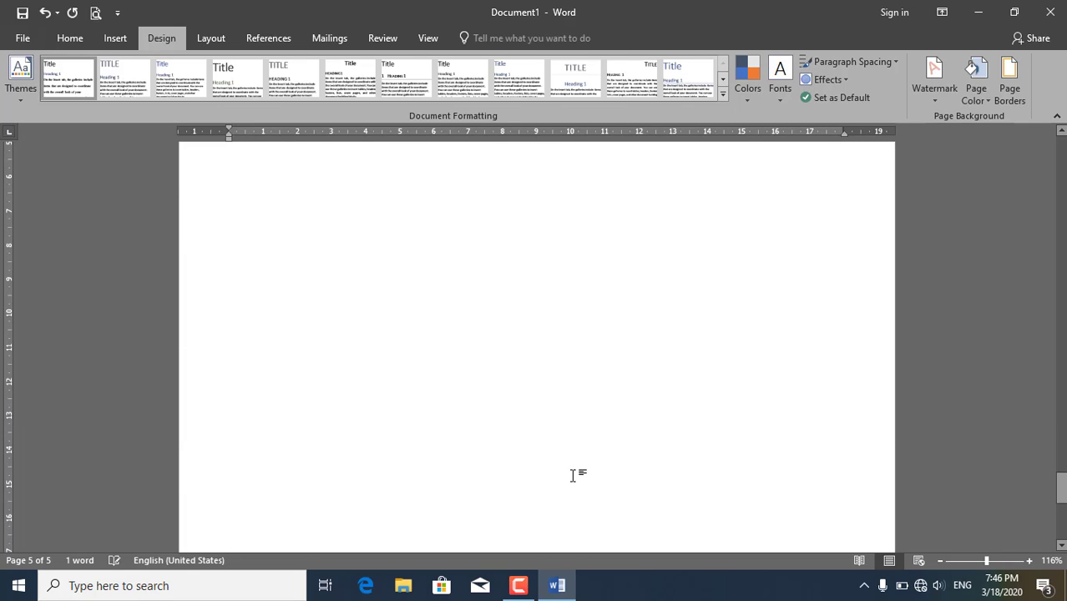
scroll(571, 457, "down", 3)
double_click(541, 459)
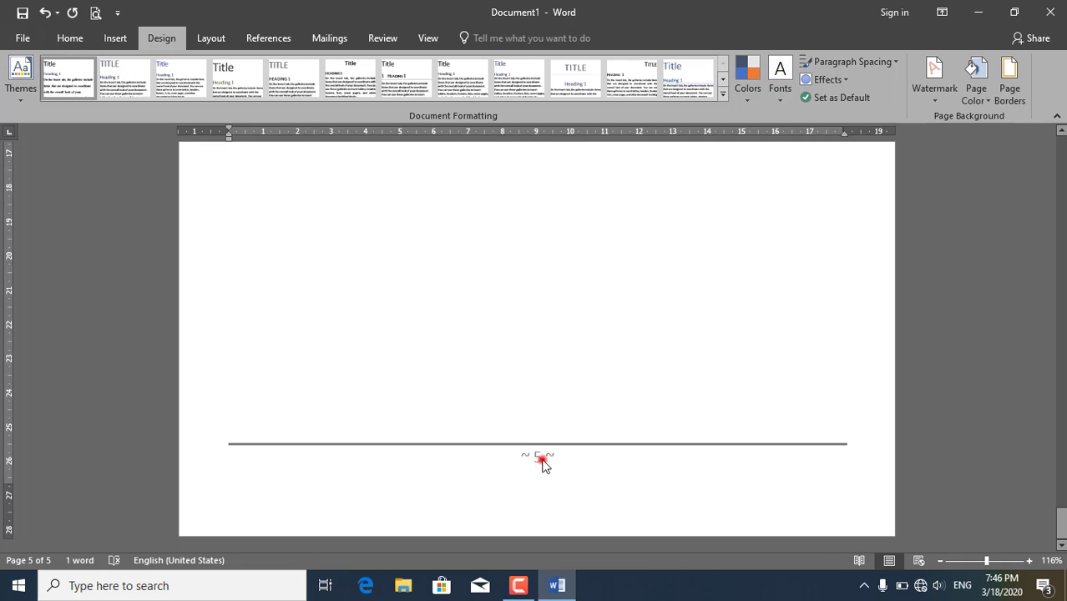
double_click(539, 458)
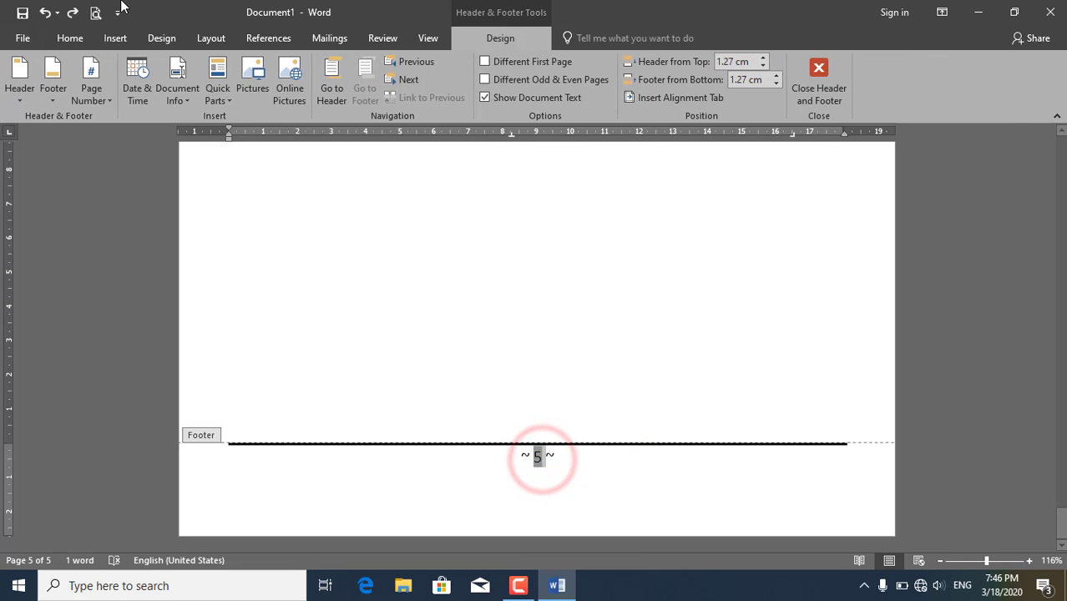
left_click(96, 100)
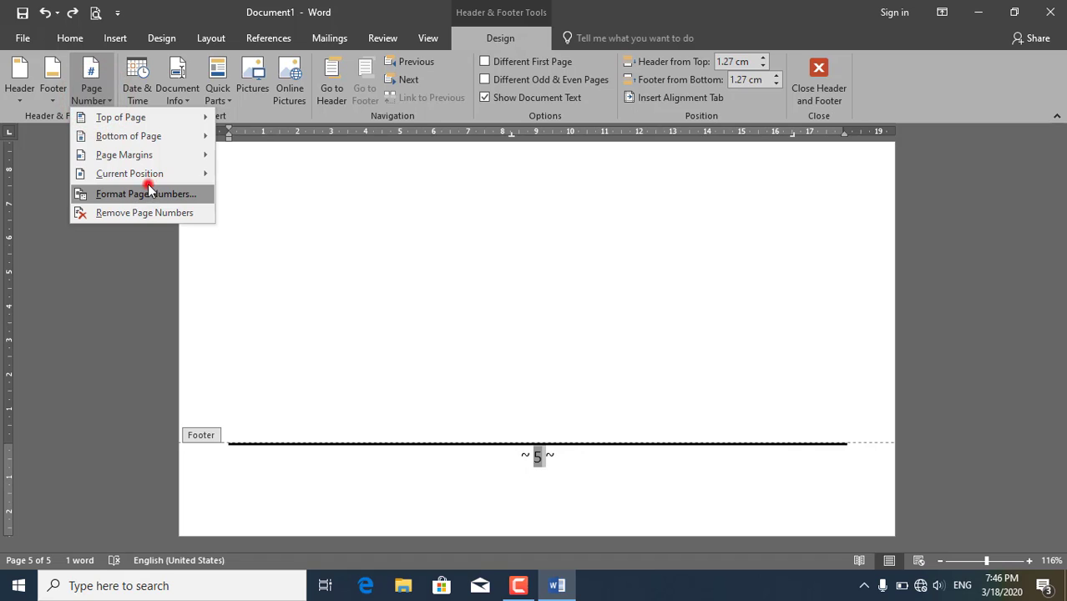
left_click(151, 198)
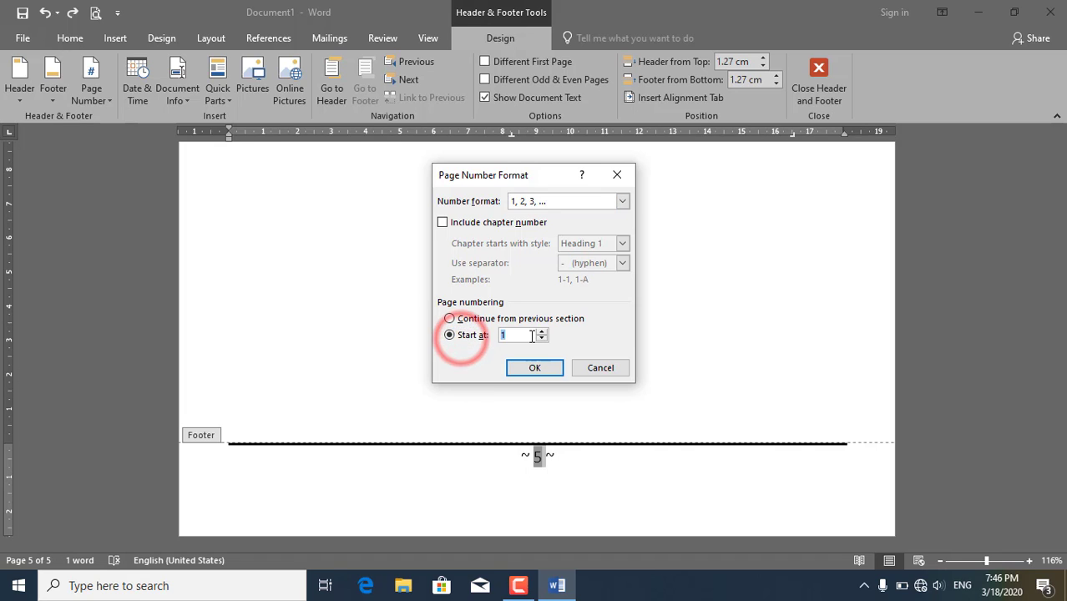
left_click(534, 368)
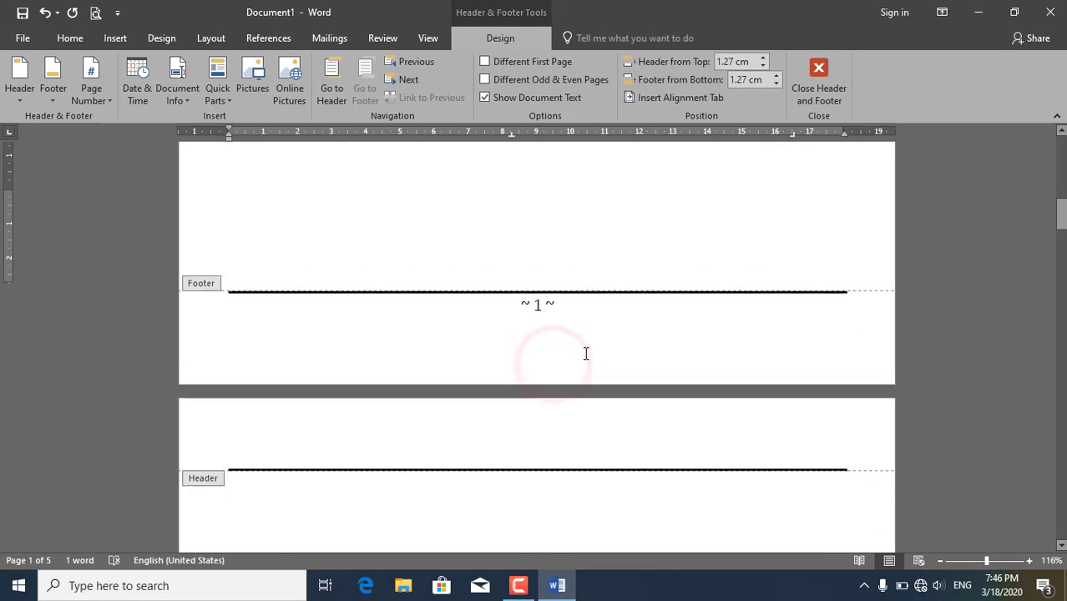
scroll(574, 364, "down", 5)
scroll(566, 352, "down", 5)
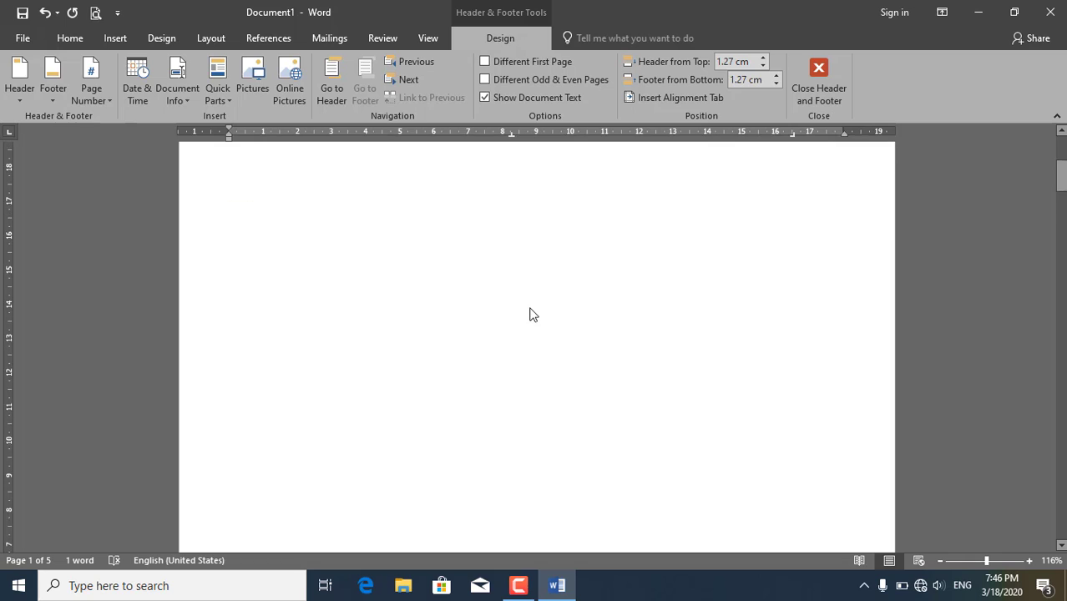
scroll(531, 312, "down", 5)
scroll(523, 314, "down", 5)
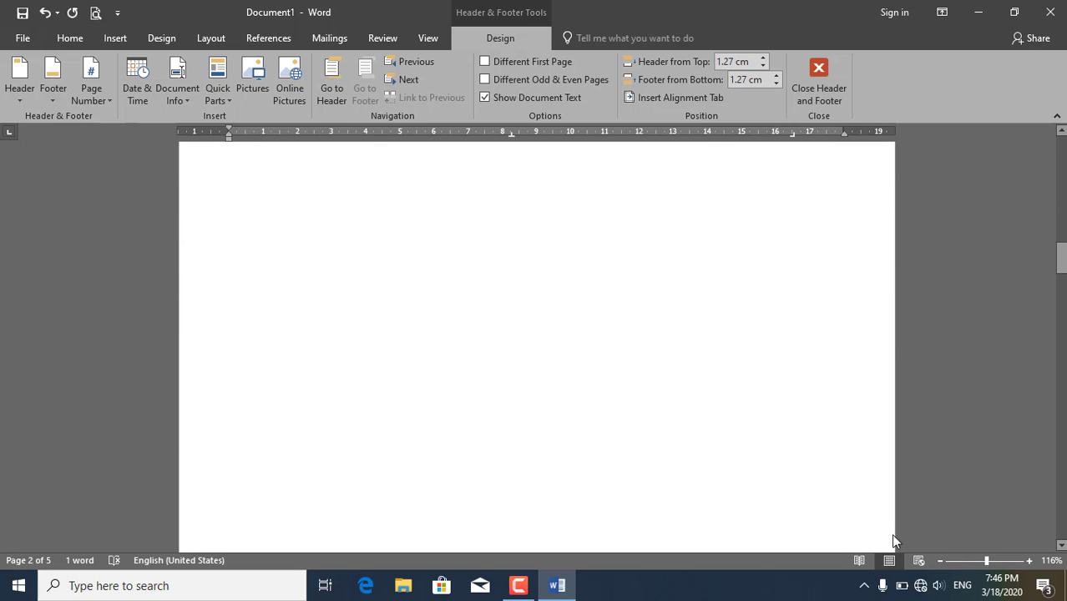
left_click(940, 561)
left_click(940, 561)
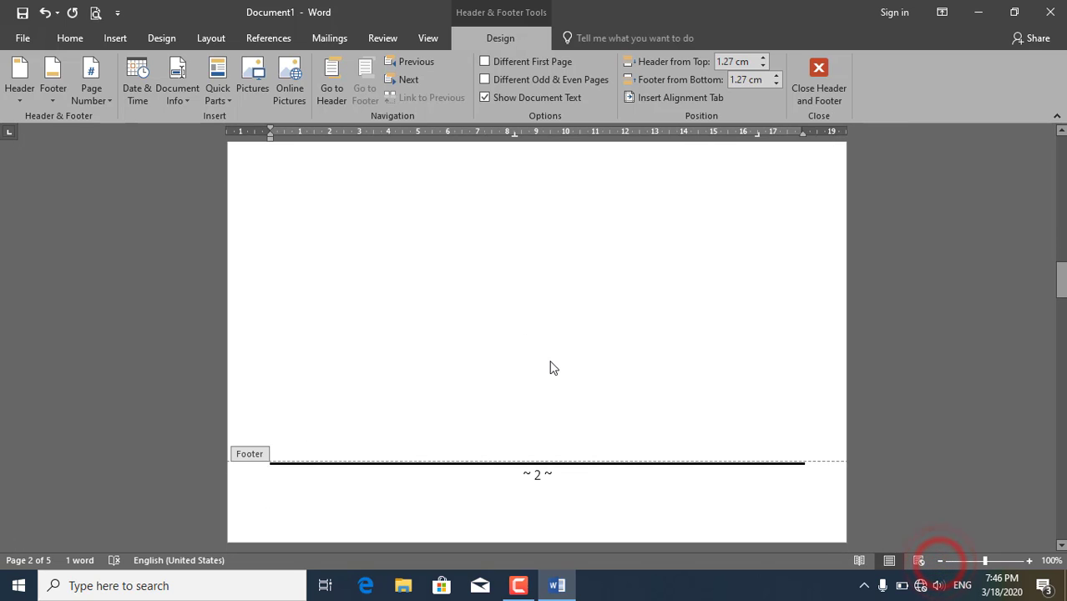
scroll(549, 364, "down", 5)
scroll(549, 360, "down", 3)
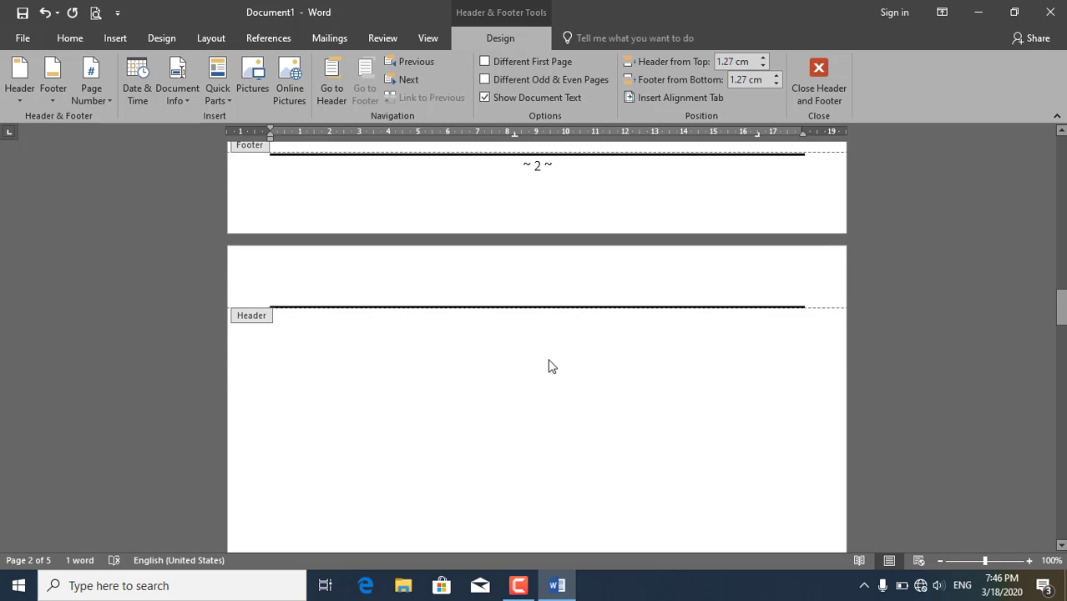
scroll(549, 364, "down", 3)
scroll(543, 373, "up", 4)
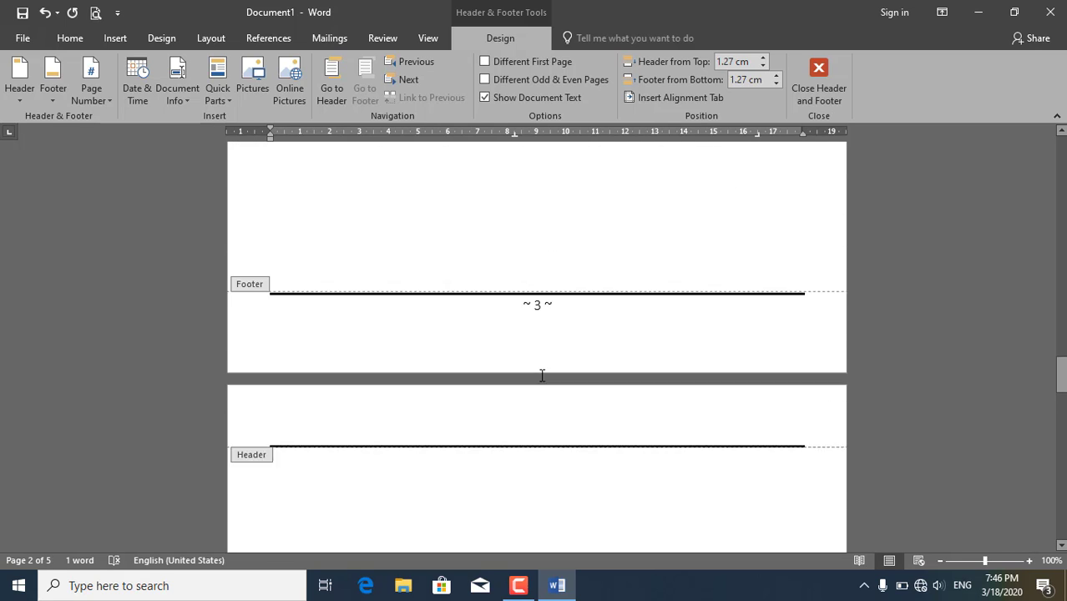
scroll(542, 374, "down", 2)
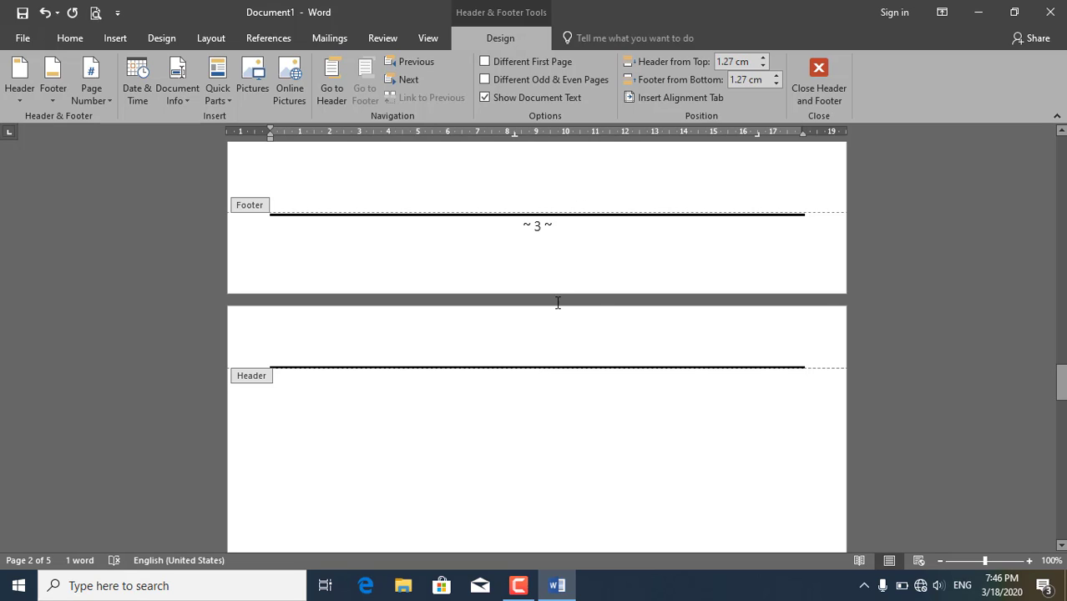
scroll(560, 299, "down", 3)
scroll(517, 315, "down", 2)
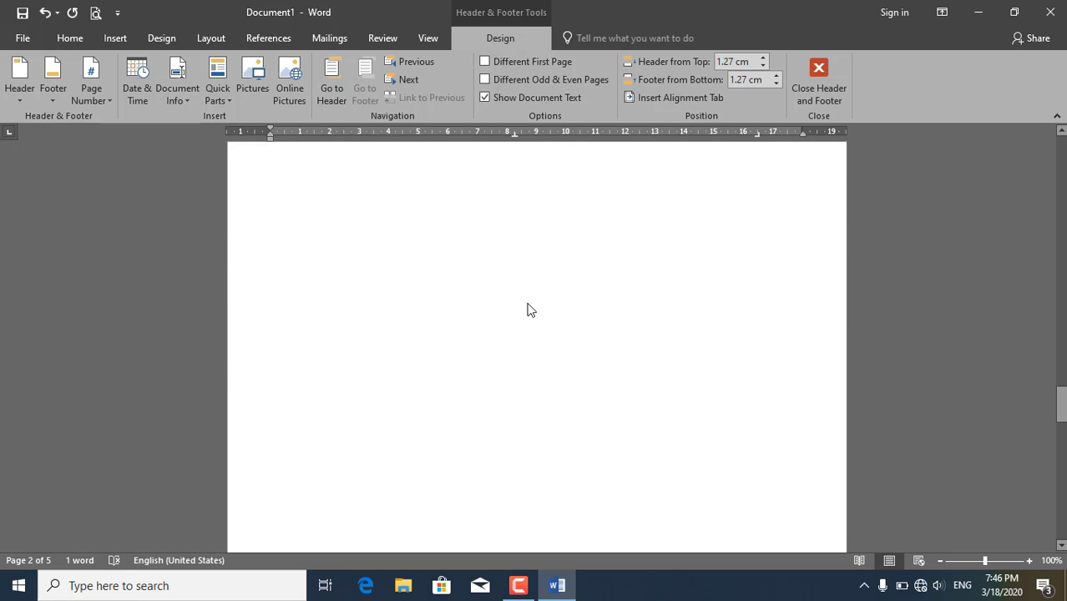
scroll(513, 334, "down", 2)
scroll(501, 358, "down", 4)
scroll(506, 365, "down", 3)
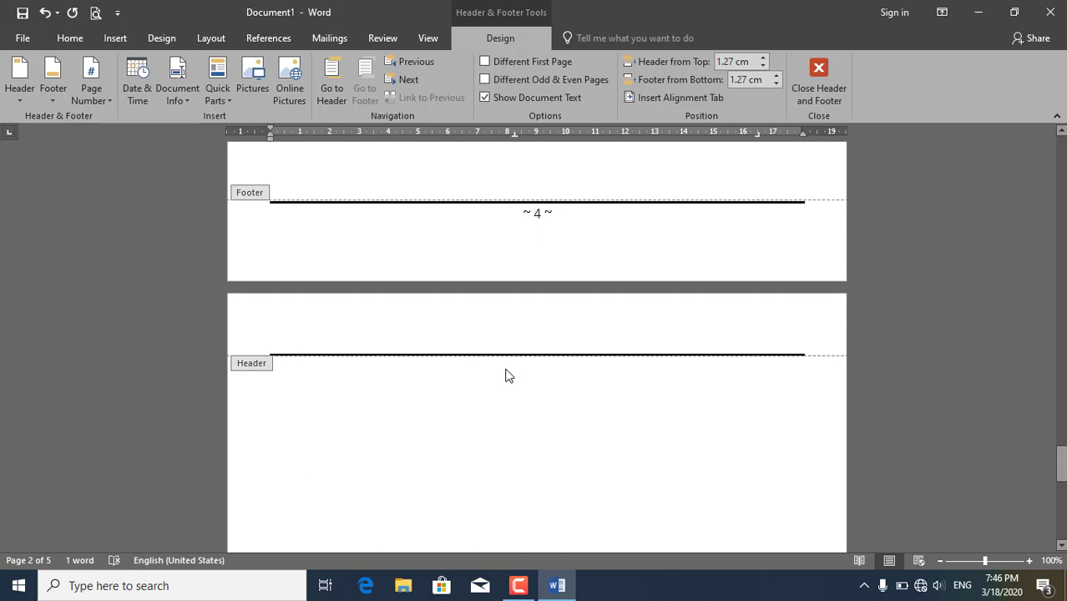
scroll(507, 375, "down", 2)
scroll(506, 373, "up", 2)
scroll(518, 385, "up", 1)
scroll(543, 411, "down", 5)
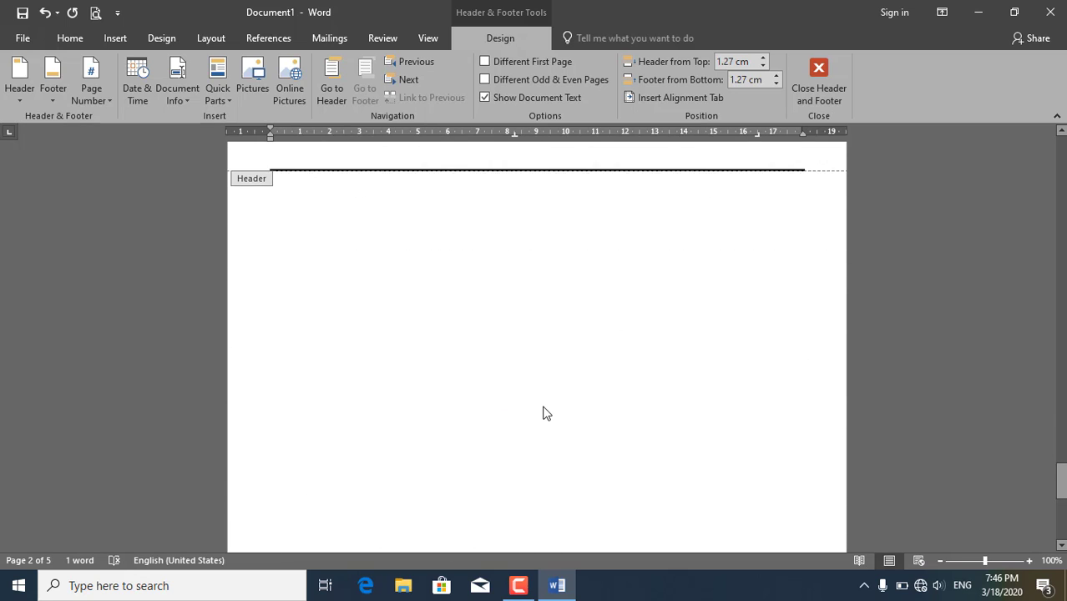
scroll(543, 412, "down", 2)
scroll(543, 413, "down", 1)
scroll(543, 413, "down", 1)
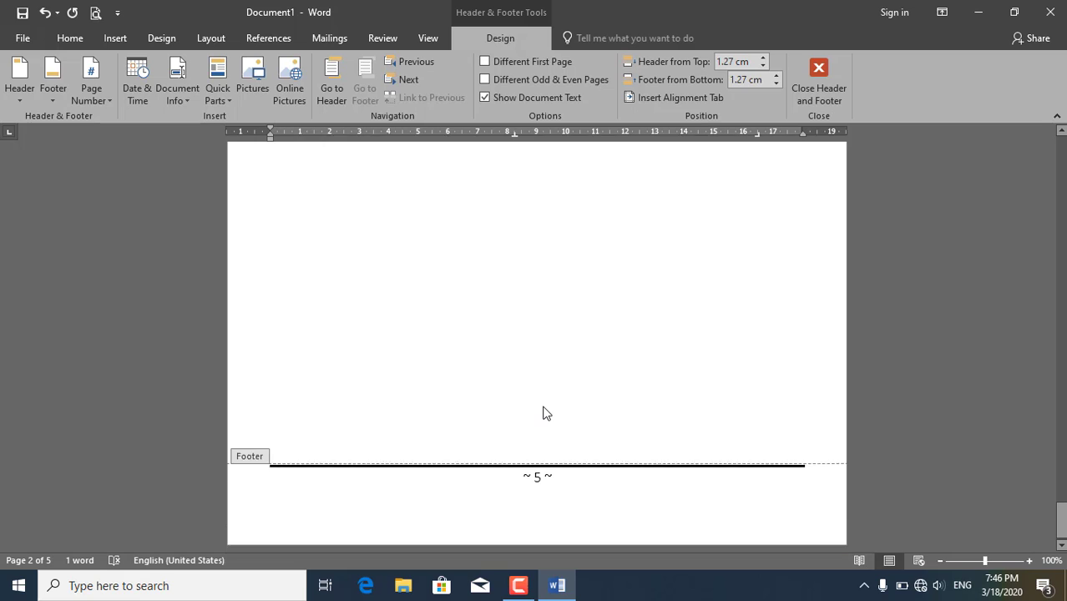
scroll(543, 414, "up", 2)
scroll(542, 413, "up", 3)
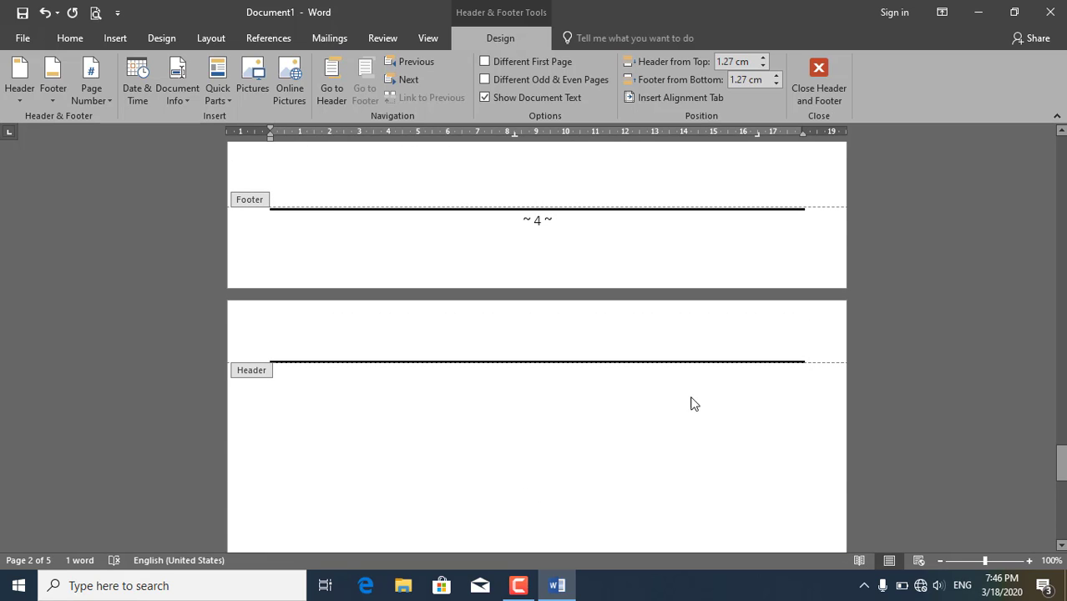
Switch input to Khmer and type the lesson title in page 5's header.
left_click(743, 354)
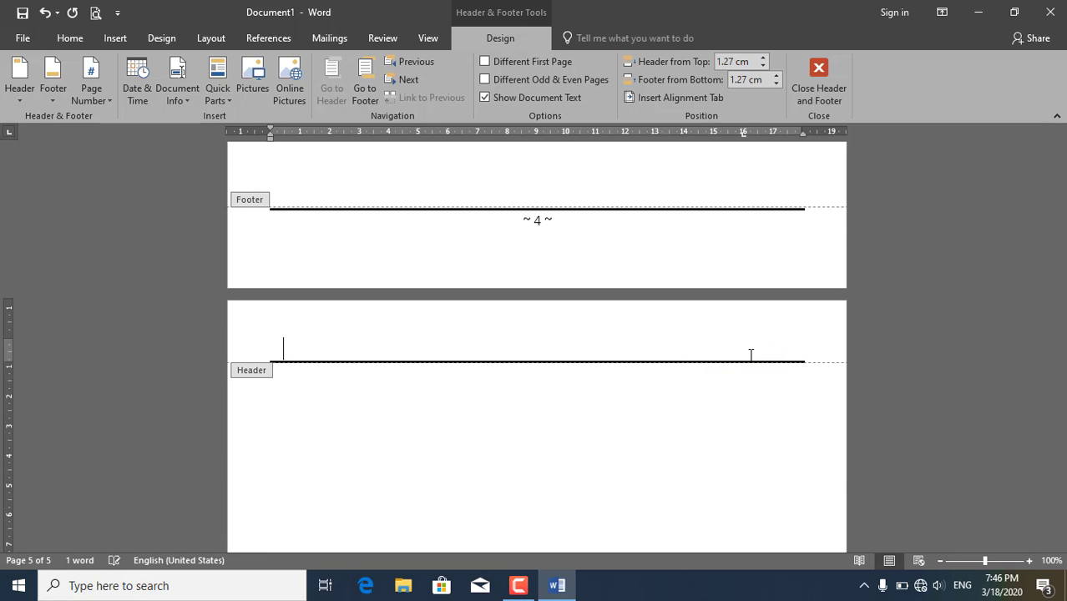
key("BackSpace")
key("alt+shift")
type("មេរៀ")
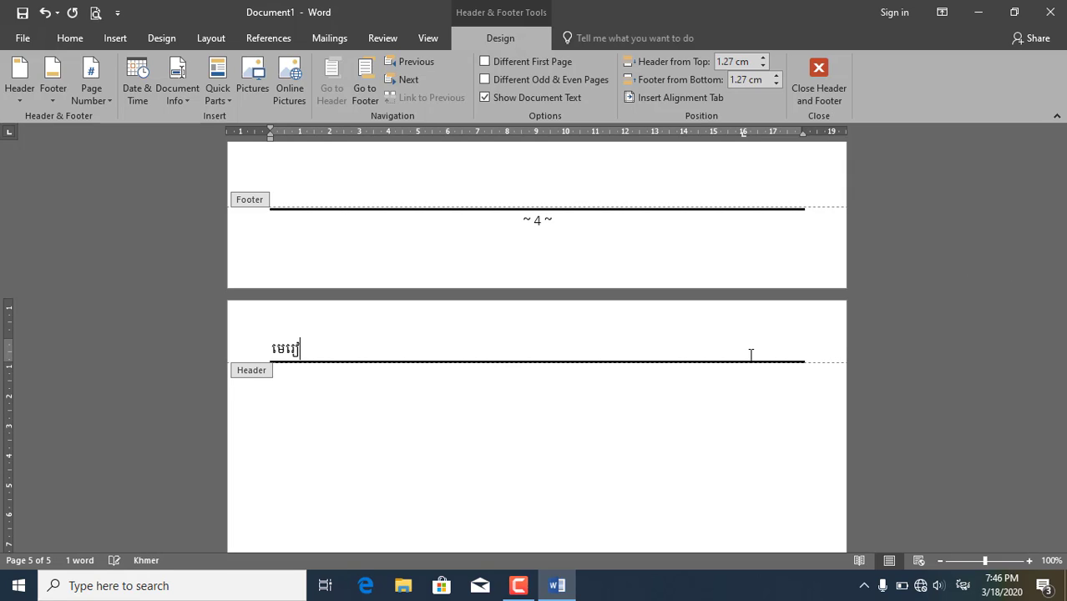
type("នទី១")
key("ctrl+s")
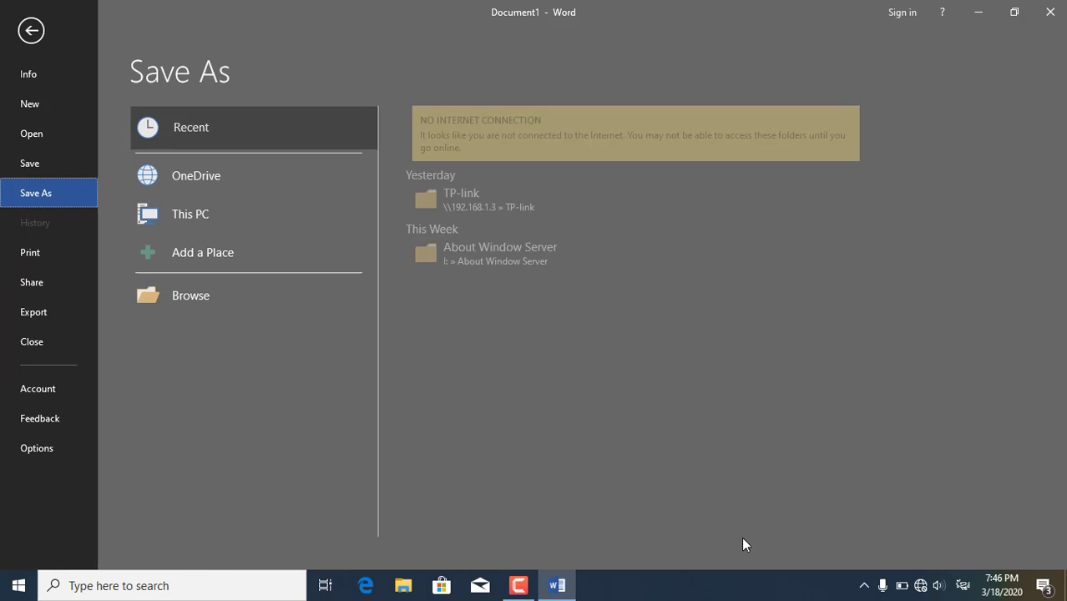
left_click(30, 31)
double_click(453, 391)
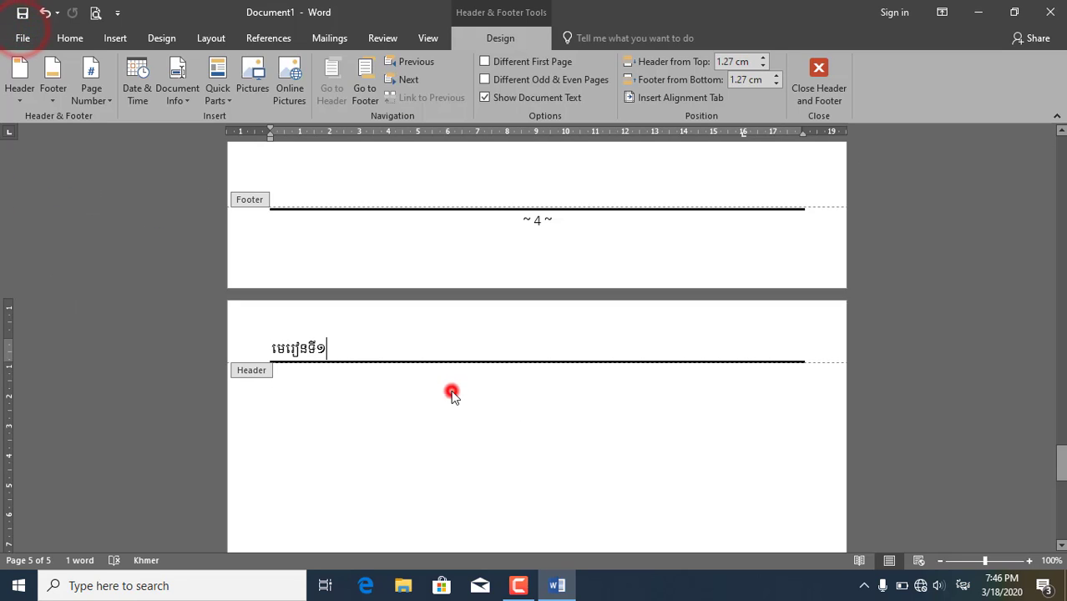
Add several empty lines to page 5's body below the header.
scroll(466, 368, "up", 5)
scroll(466, 369, "up", 5)
scroll(436, 327, "up", 5)
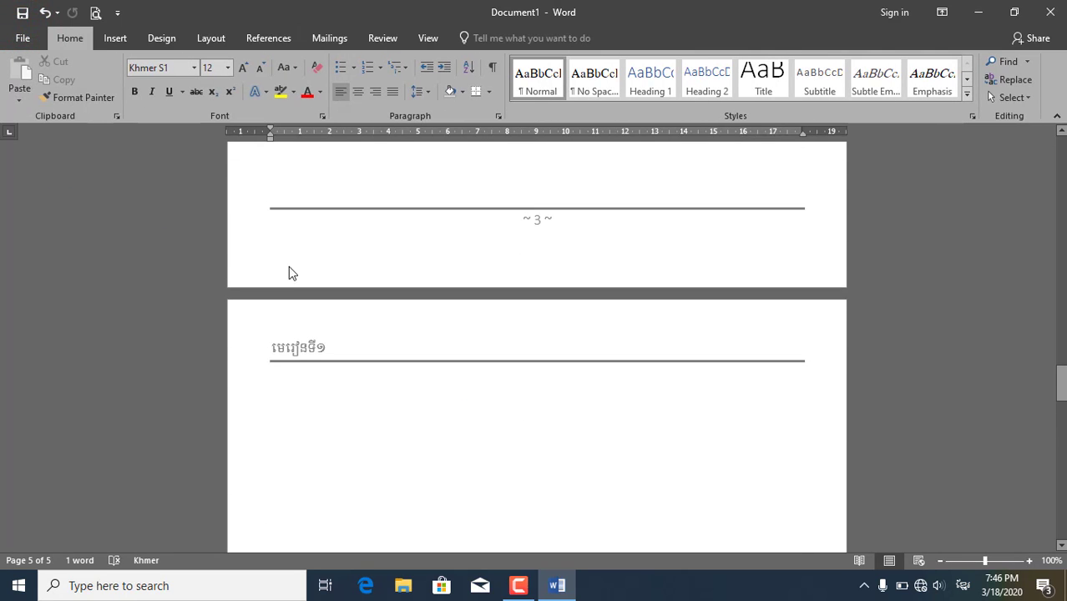
scroll(305, 359, "up", 5)
scroll(357, 279, "down", 5)
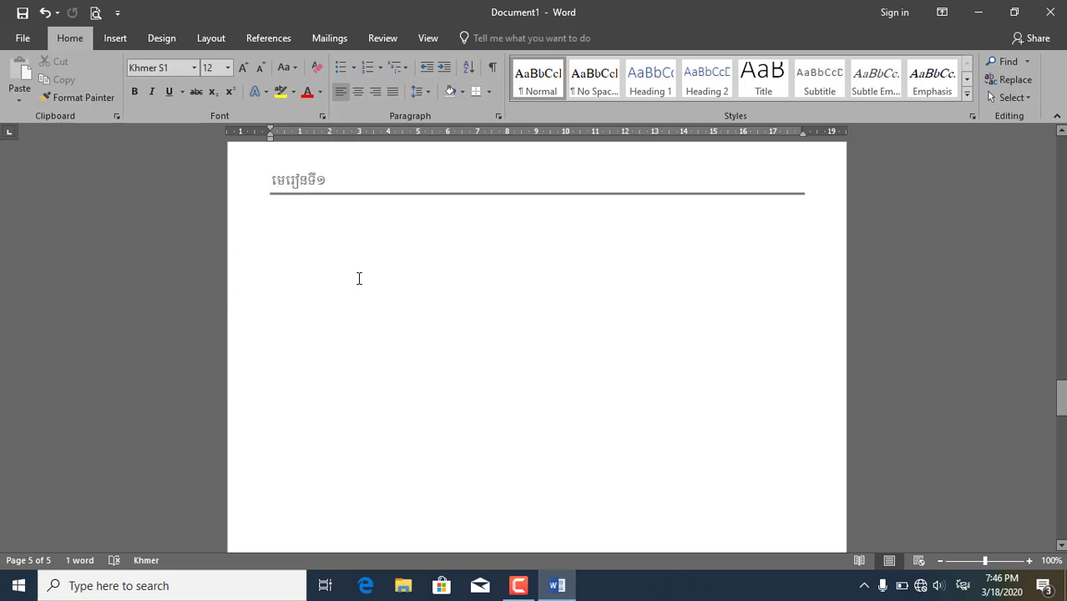
scroll(358, 279, "down", 5)
scroll(359, 287, "down", 5)
scroll(357, 286, "down", 10)
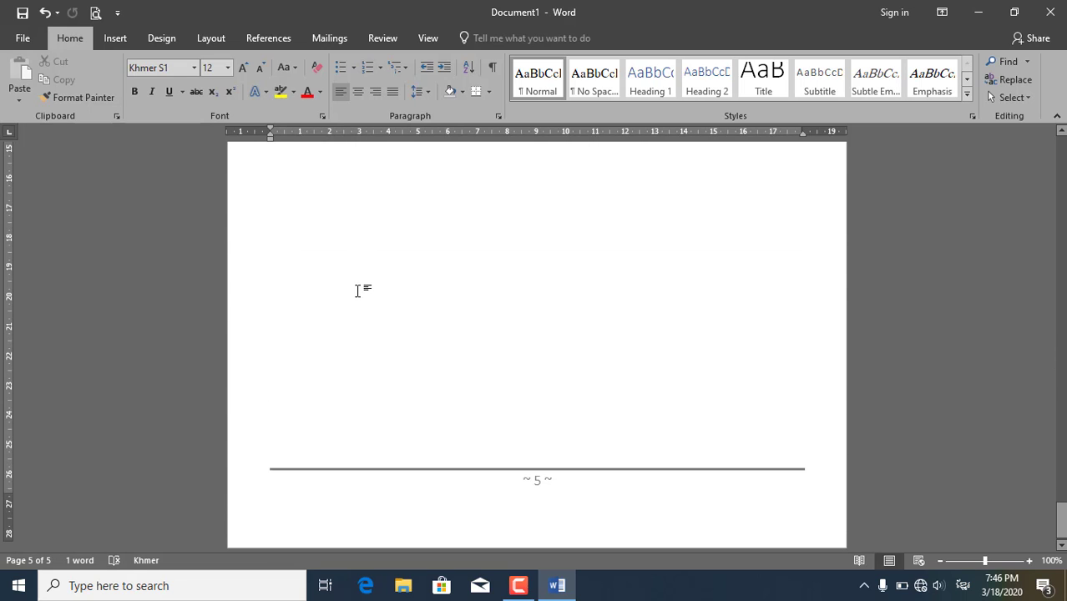
left_click(416, 437)
left_click(412, 437)
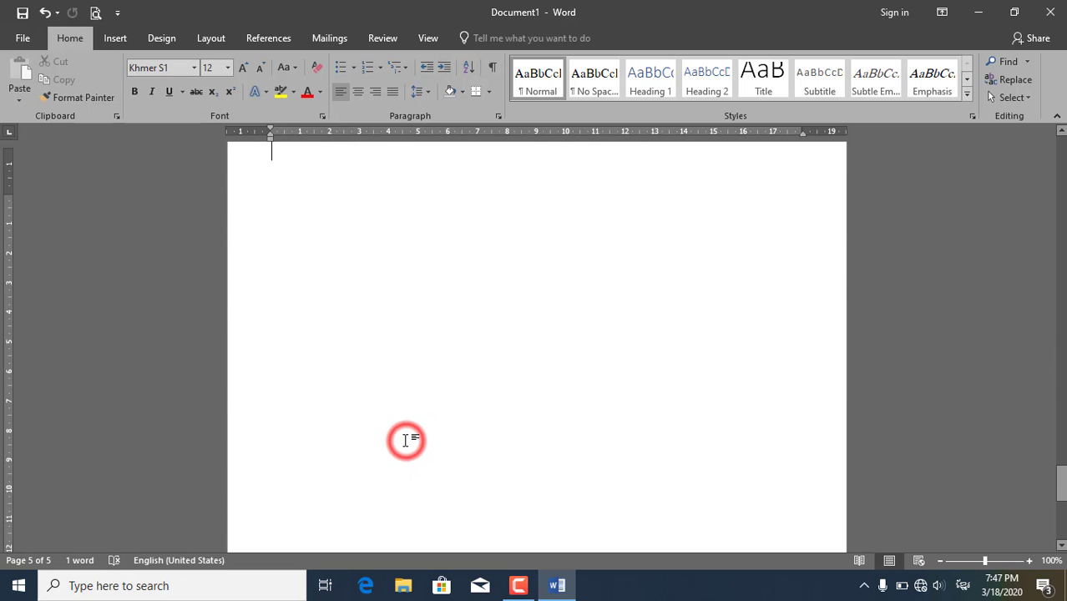
scroll(409, 439, "up", 5)
key("Return")
key("Return")
key("Return")
key("Return")
key("Return")
key("Return")
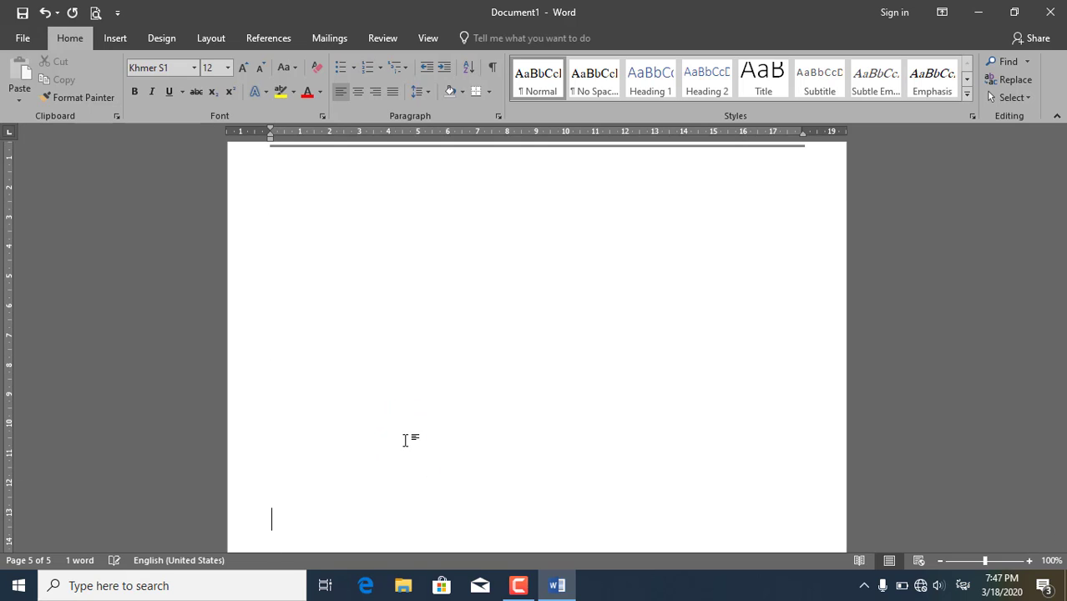
key("Return")
key("Return")
key("Return")
key("Return")
key("Return")
key("Return")
key("Return")
key("Return")
key("Return")
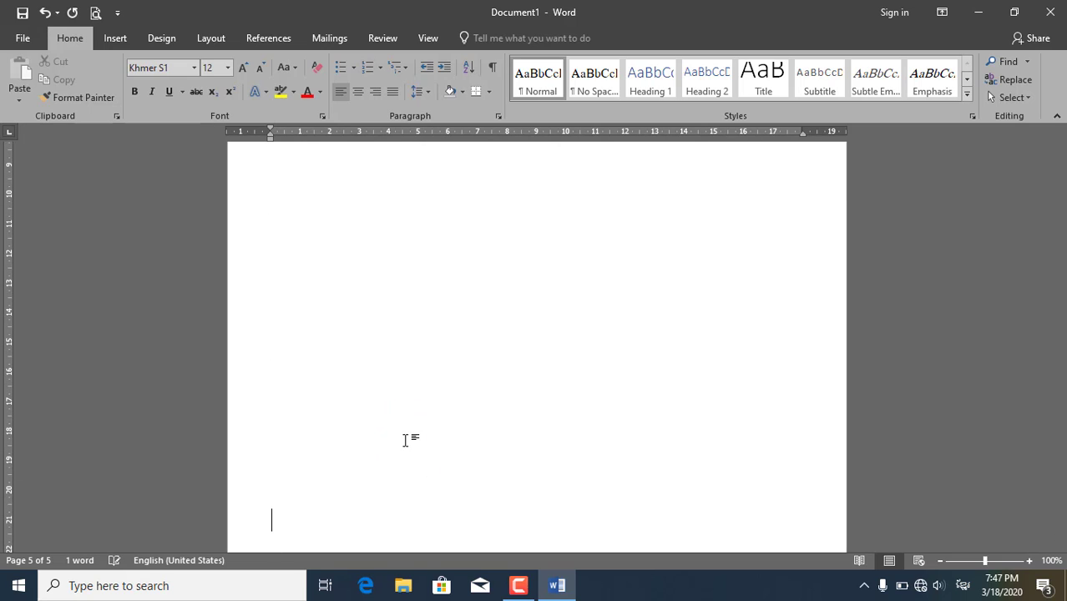
key("Return")
key("Return")
key("Return")
key("Return")
key("Return")
key("Return")
Delete the trailing digit of the page 6 header title to renumber it ២.
key("alt+shift")
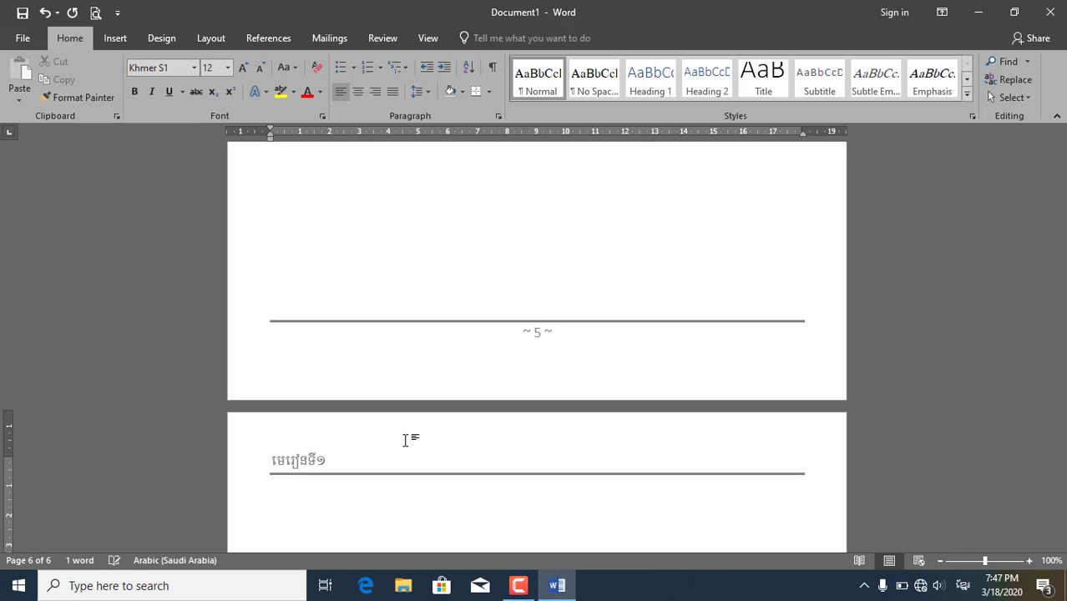
double_click(328, 464)
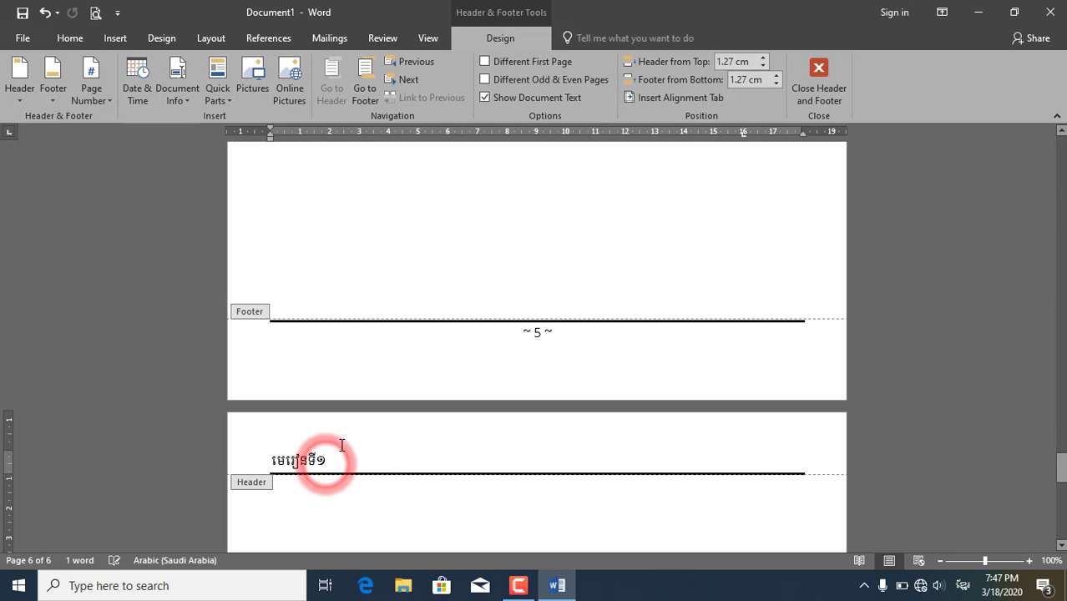
left_click(343, 457)
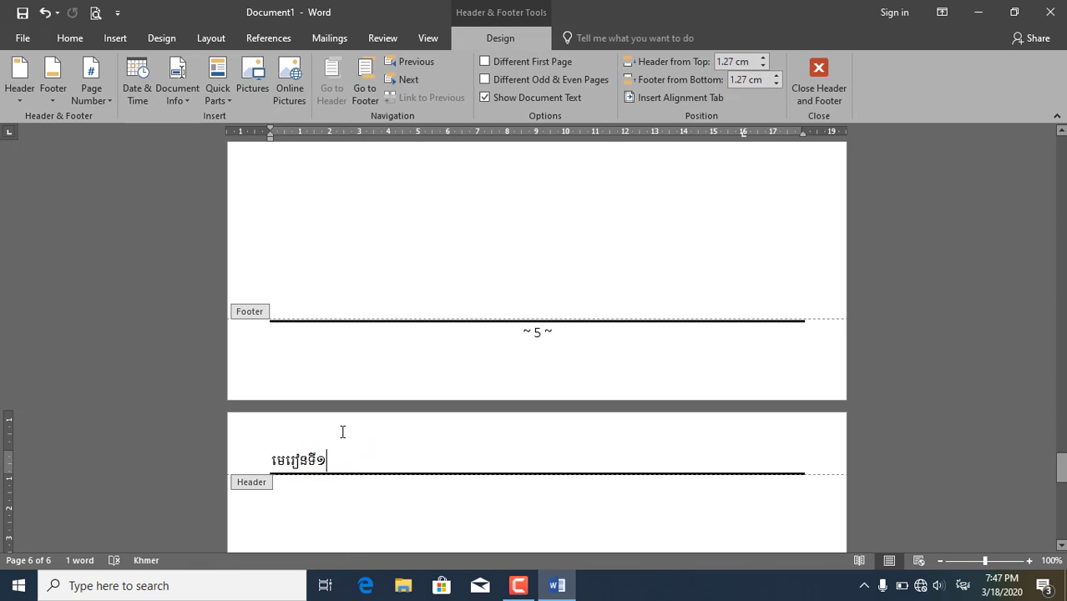
key("BackSpace")
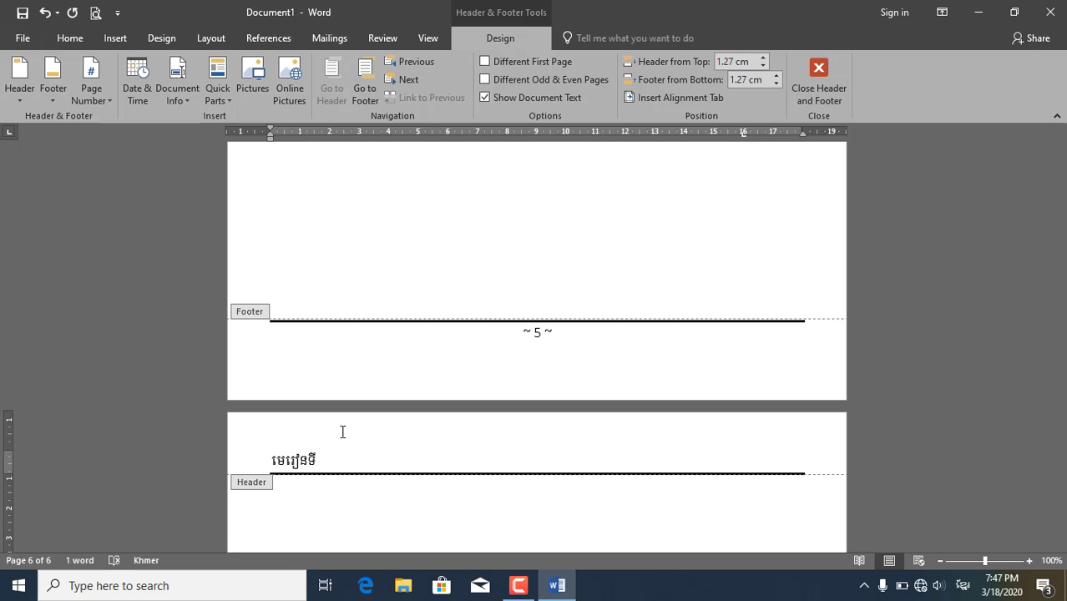
type("២")
double_click(441, 505)
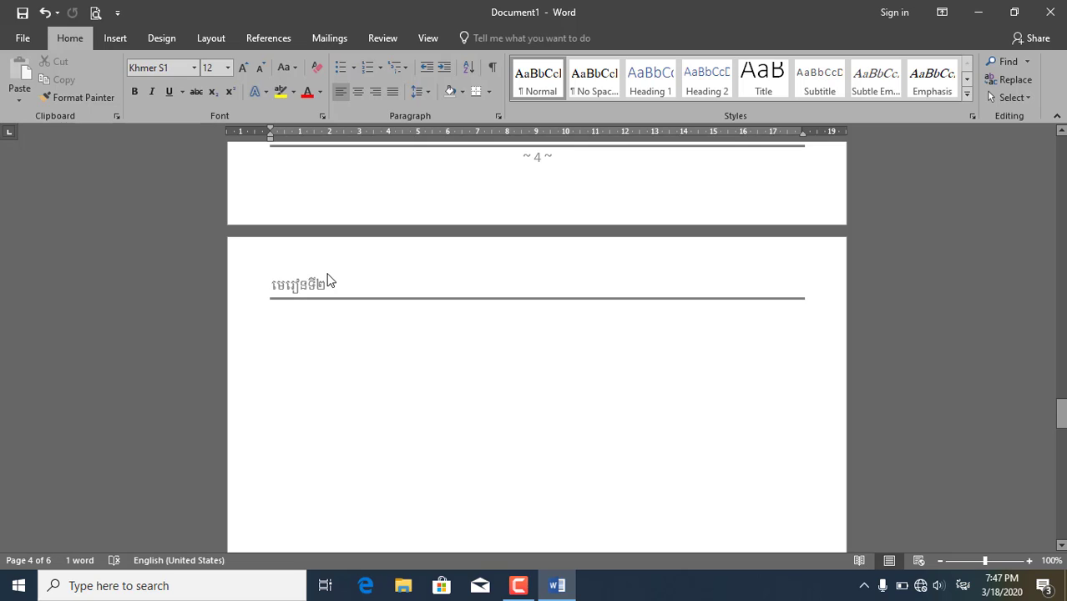
scroll(335, 334, "down", 10)
scroll(357, 369, "down", 5)
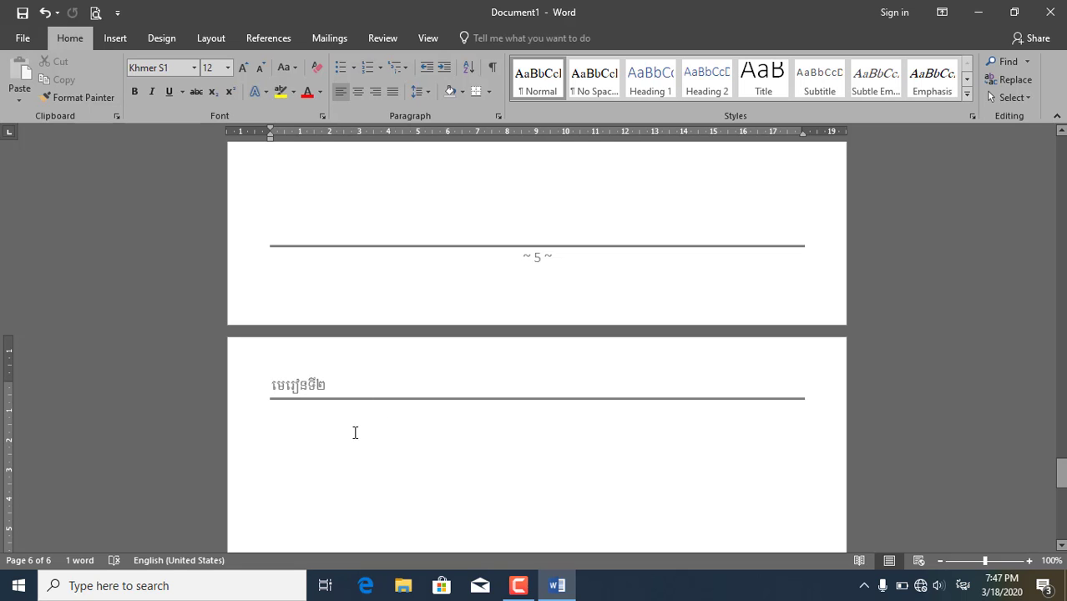
Adjust the page 6 header title មេរៀនទី២, then delete the empty sixth page.
double_click(288, 384)
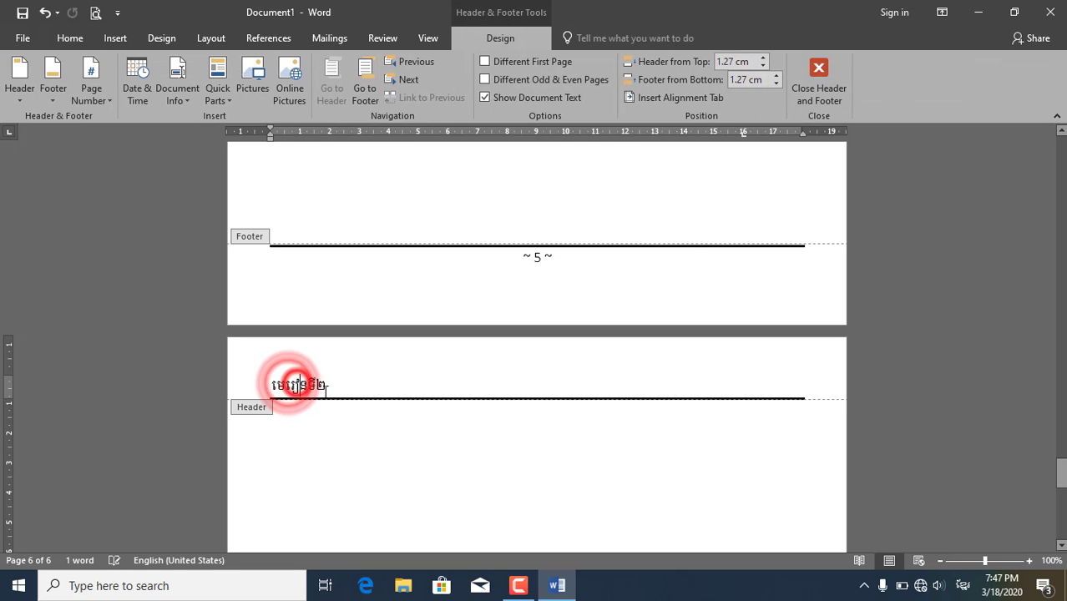
left_click_drag(286, 383, 352, 389)
left_click(389, 436)
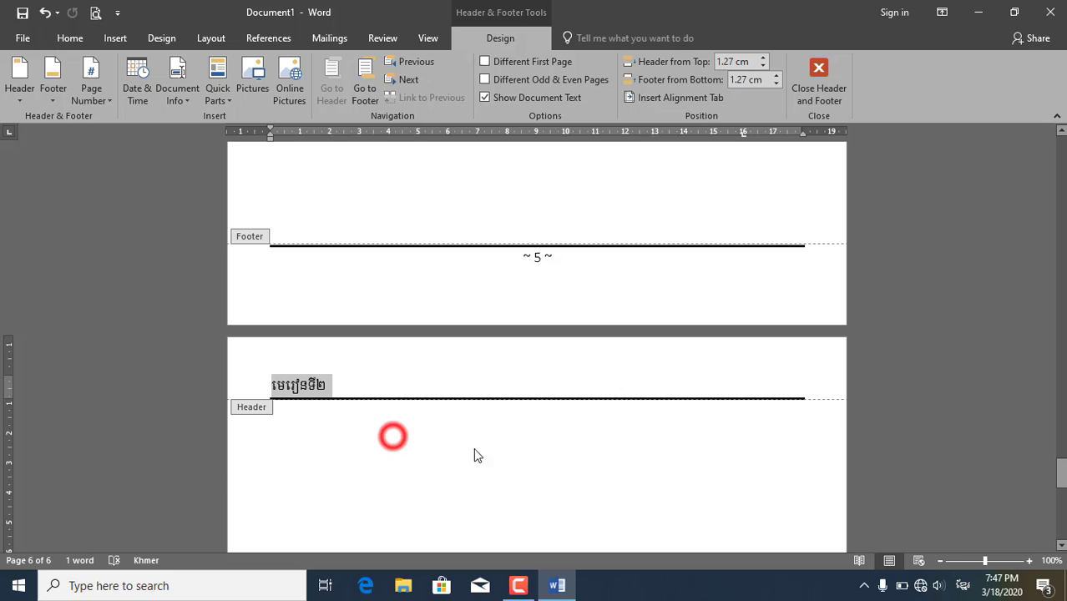
left_click(410, 431)
left_click(364, 389)
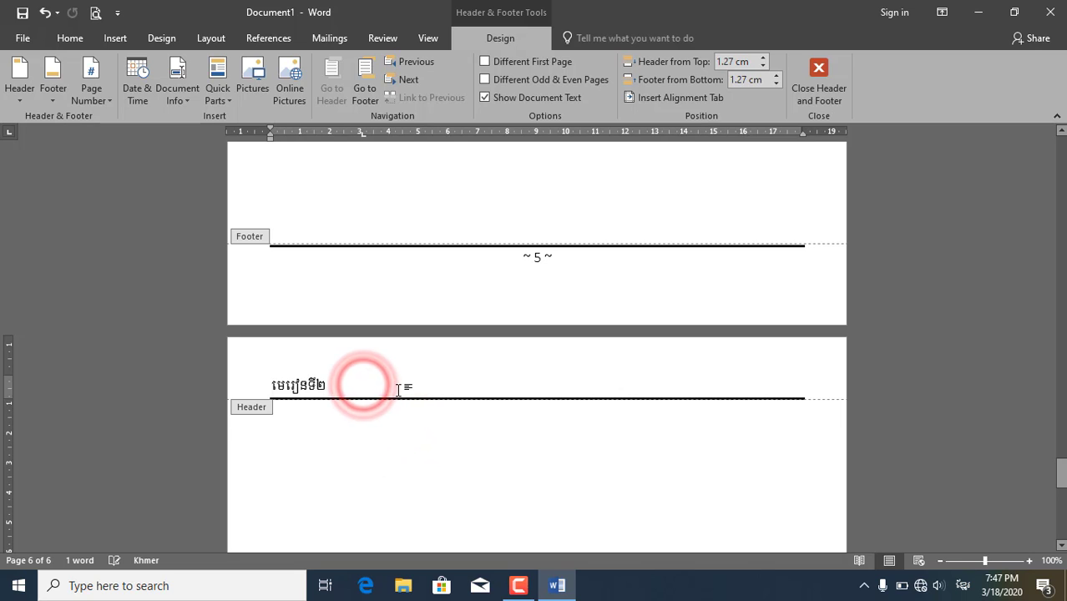
double_click(357, 436)
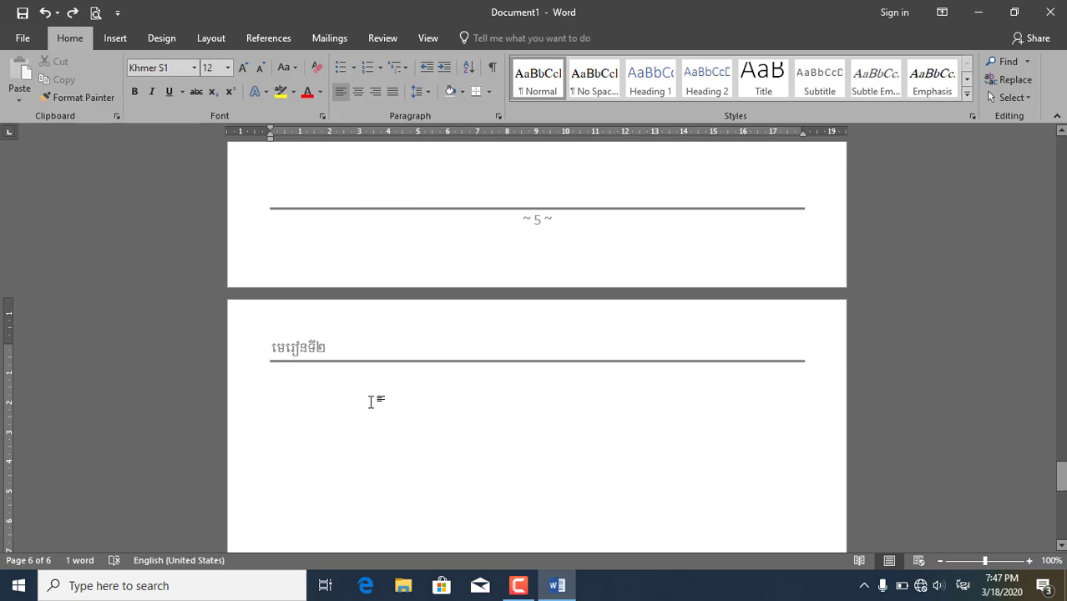
key("BackSpace")
Change the page 5 header title's last digit back to ១, reading មេរៀនទី១.
scroll(371, 397, "up", 5)
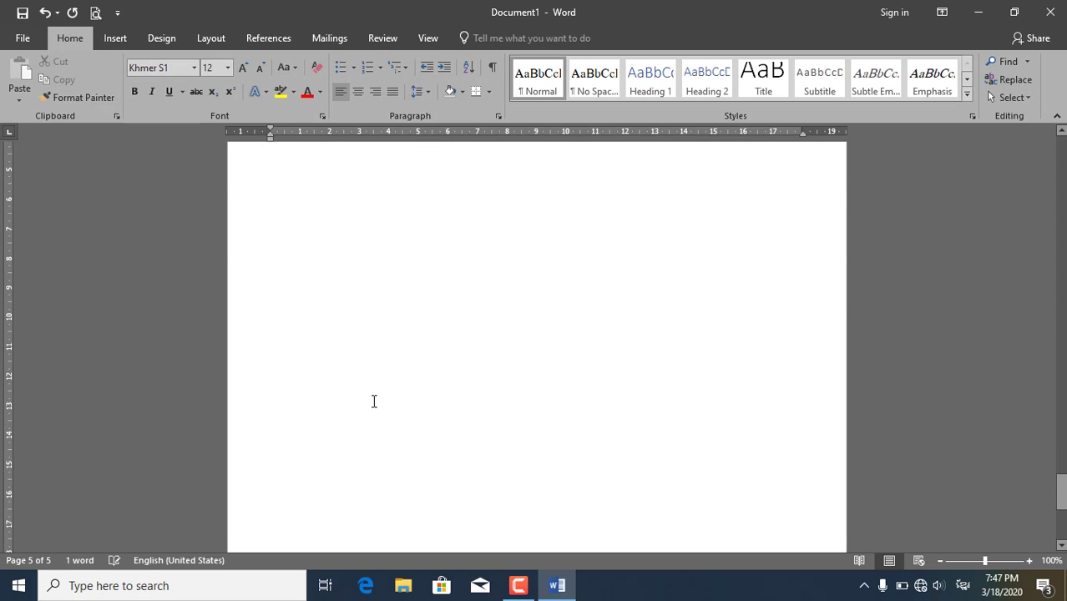
scroll(373, 400, "up", 5)
left_click(350, 371)
double_click(351, 372)
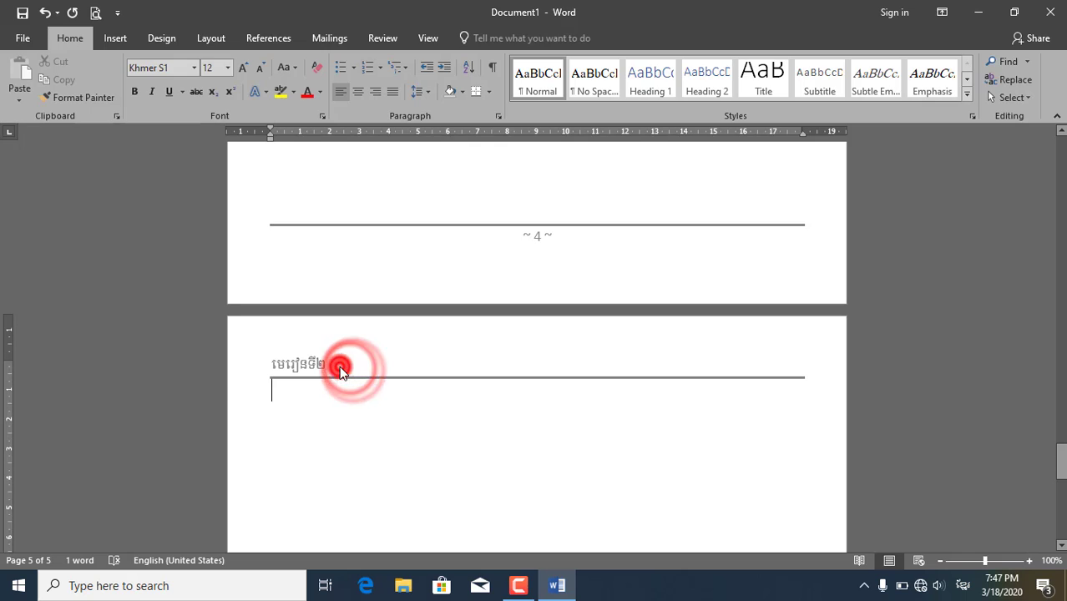
key("BackSpace")
type("១")
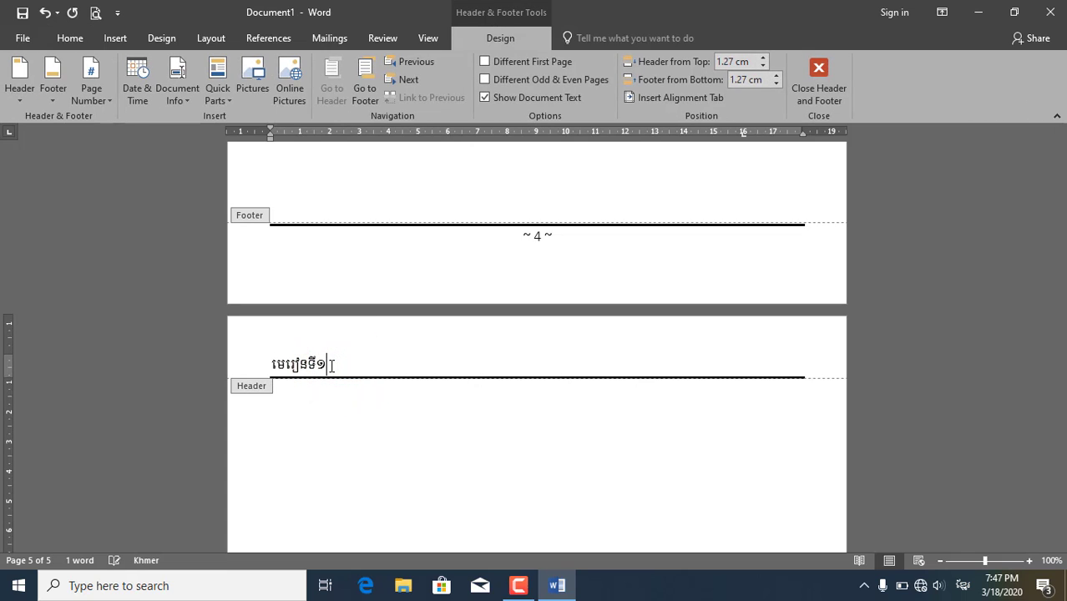
Try saving with Ctrl+S, cancel the Save As dialog, and close header editing.
key("ctrl+s")
left_click(336, 460)
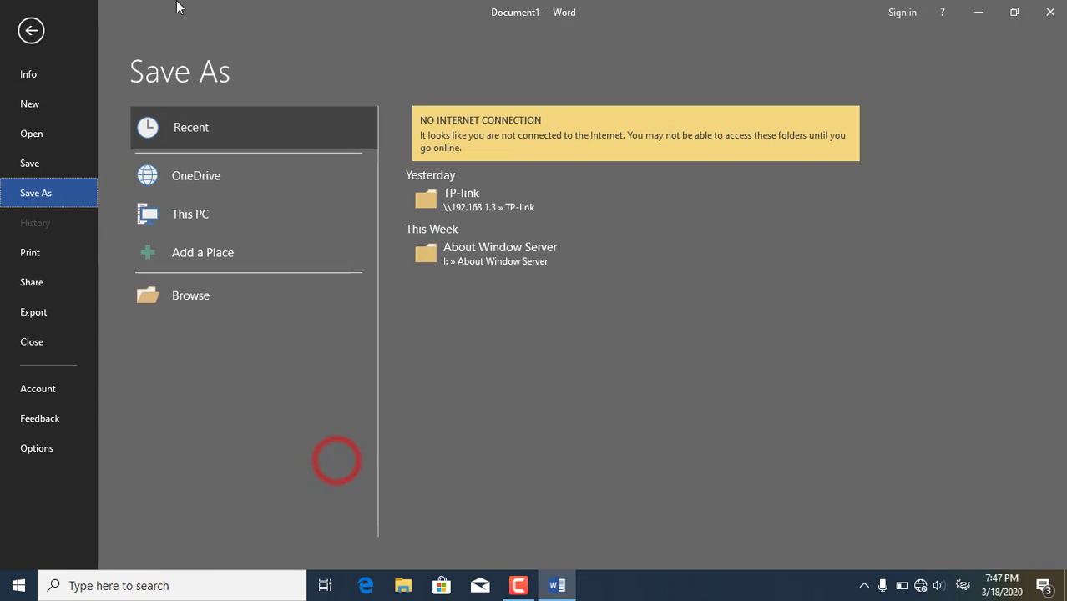
left_click(62, 34)
double_click(374, 420)
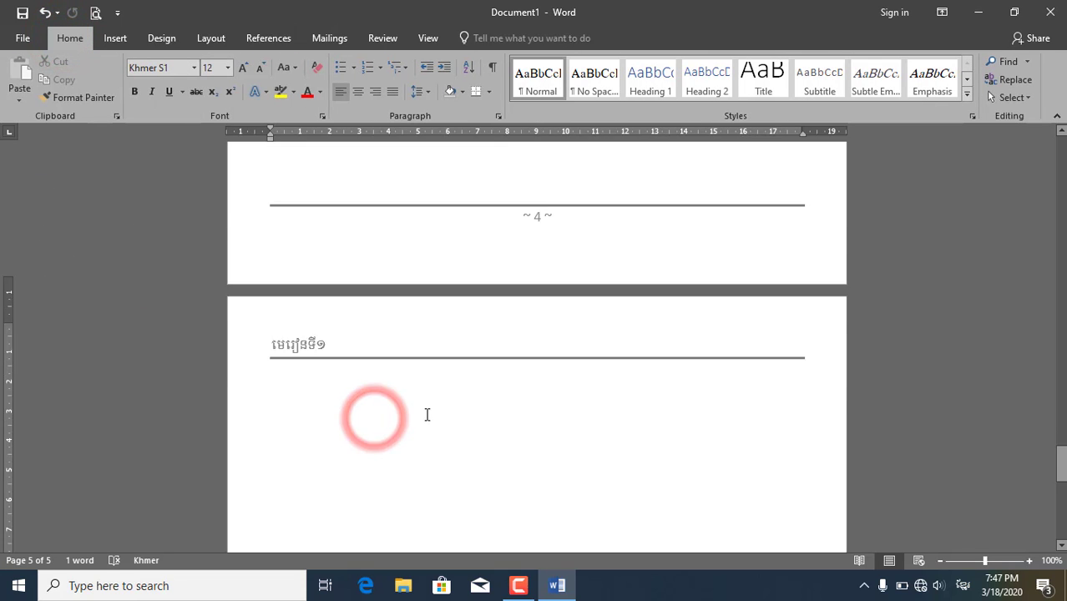
Undo a stray page break after page 5, keeping the document at five pages.
scroll(467, 413, "down", 3)
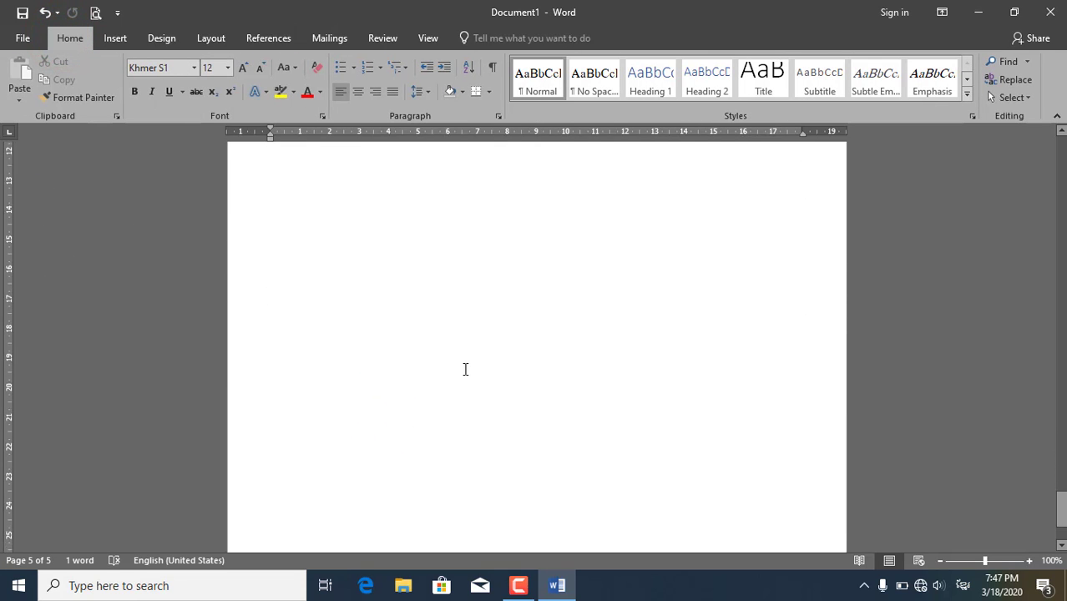
scroll(465, 369, "down", 5)
left_click(311, 400)
left_click(301, 431)
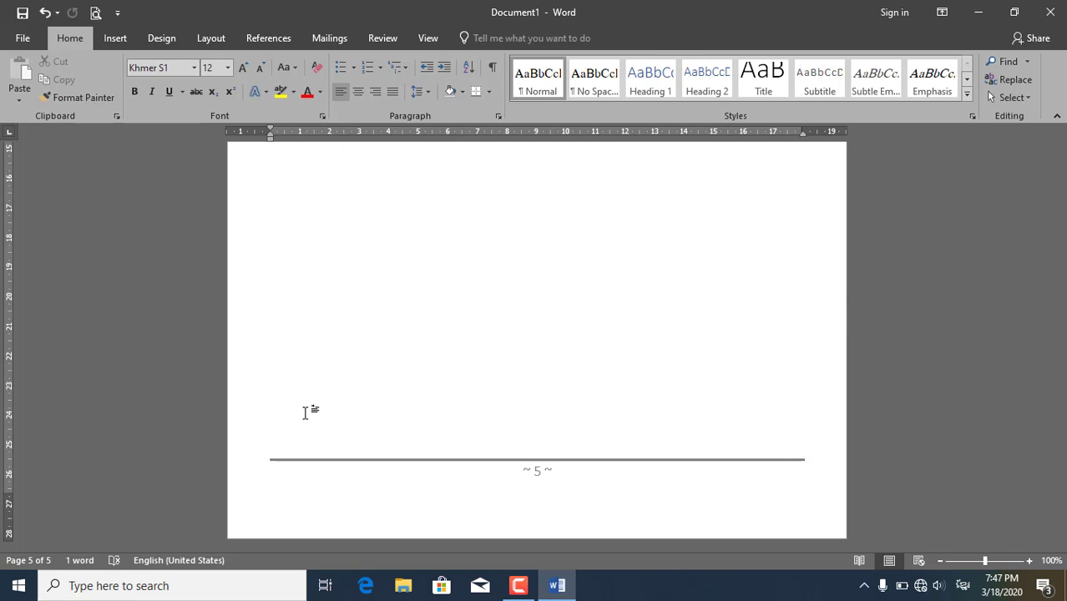
key("alt+shift")
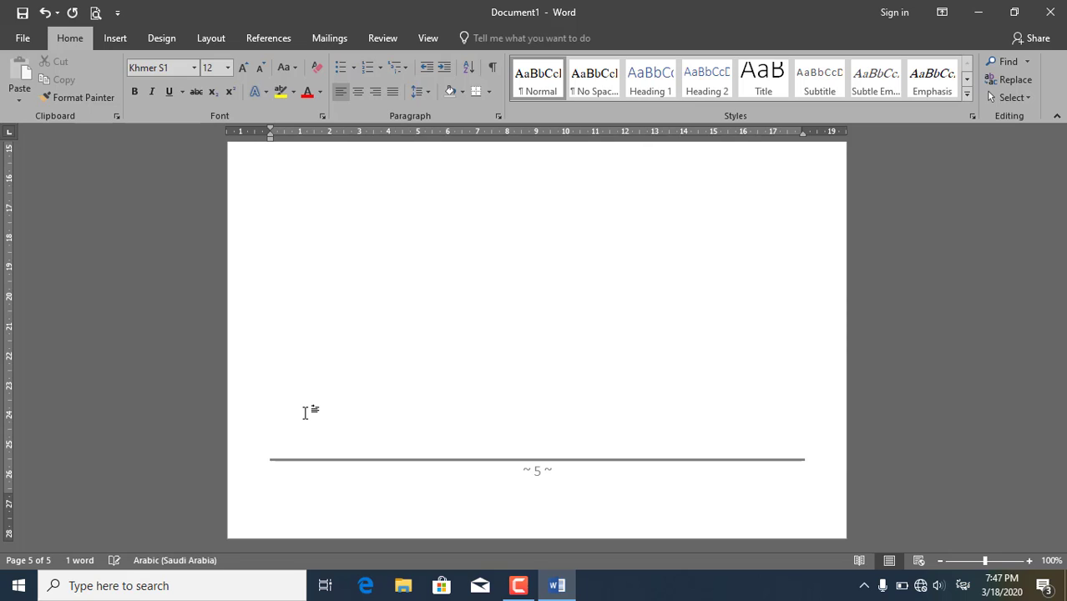
key("ctrl+Return")
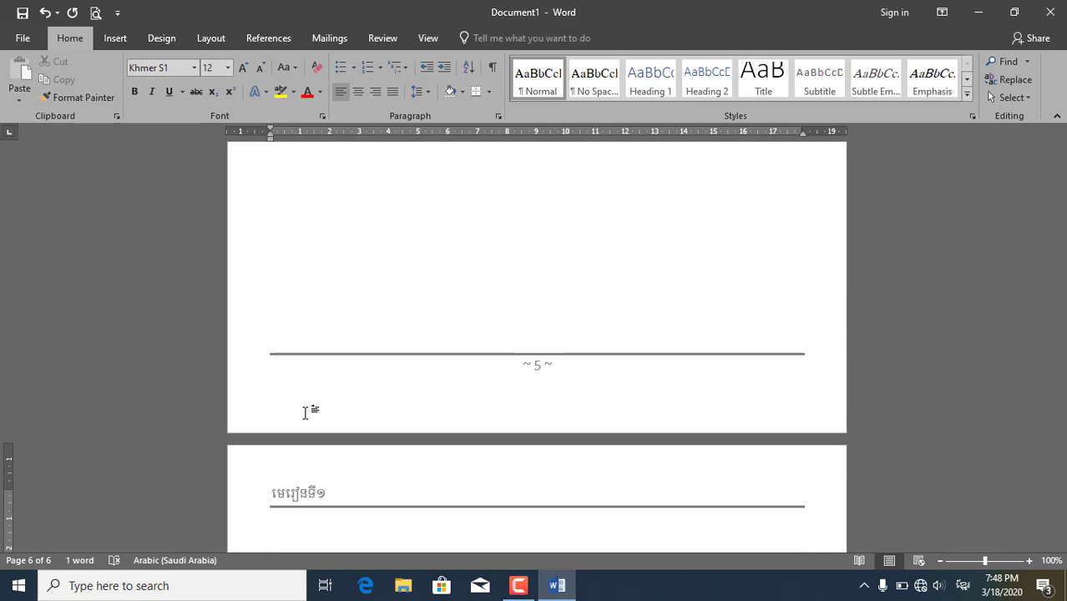
key("BackSpace")
key("alt+shift")
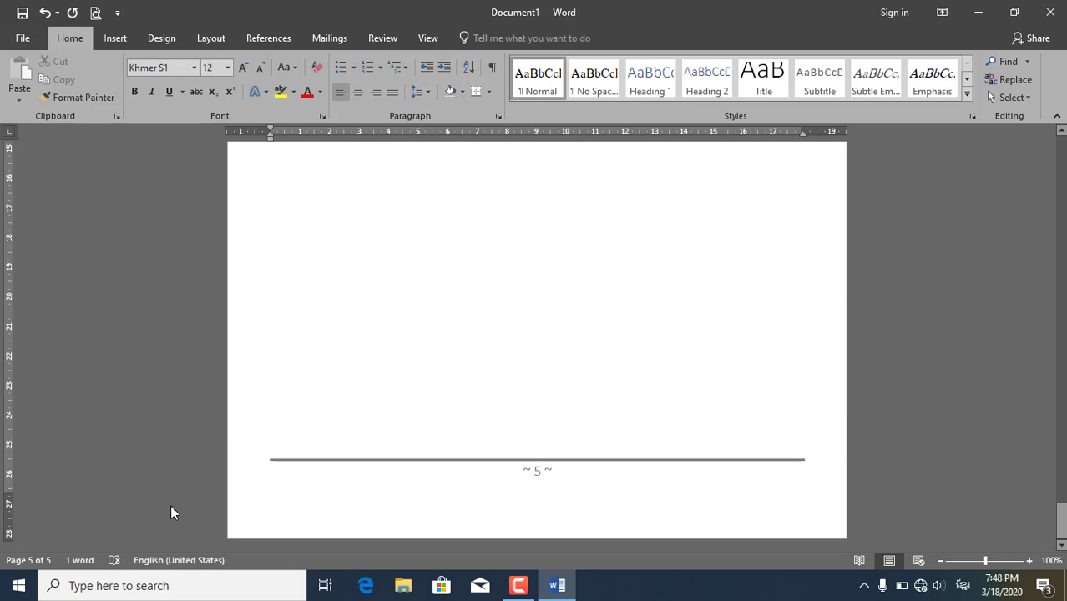
Turn on the Selection Mode indicator in the status bar.
left_click(209, 38)
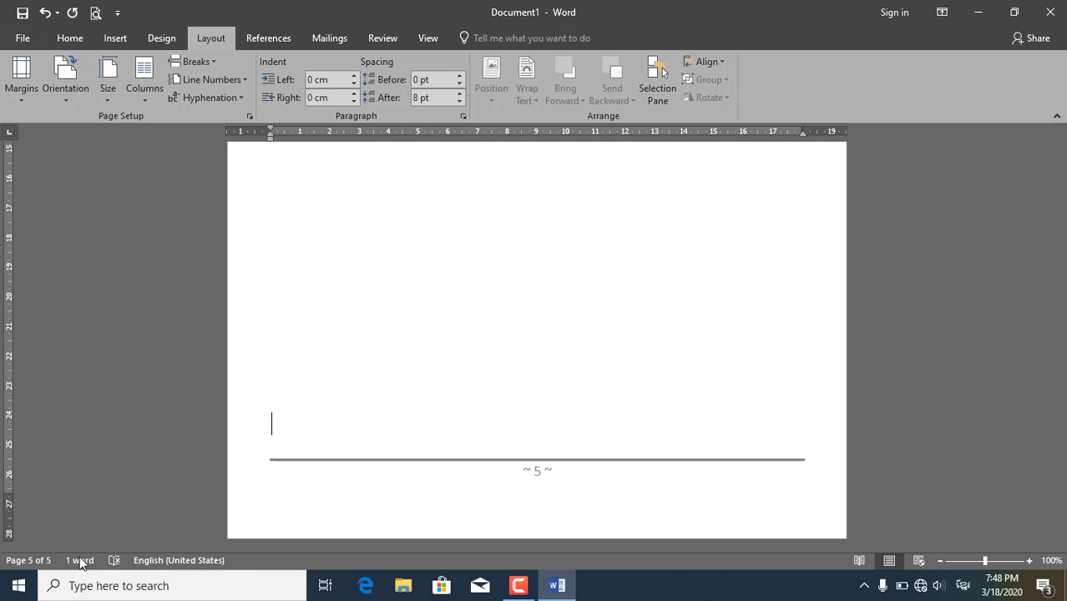
right_click(48, 567)
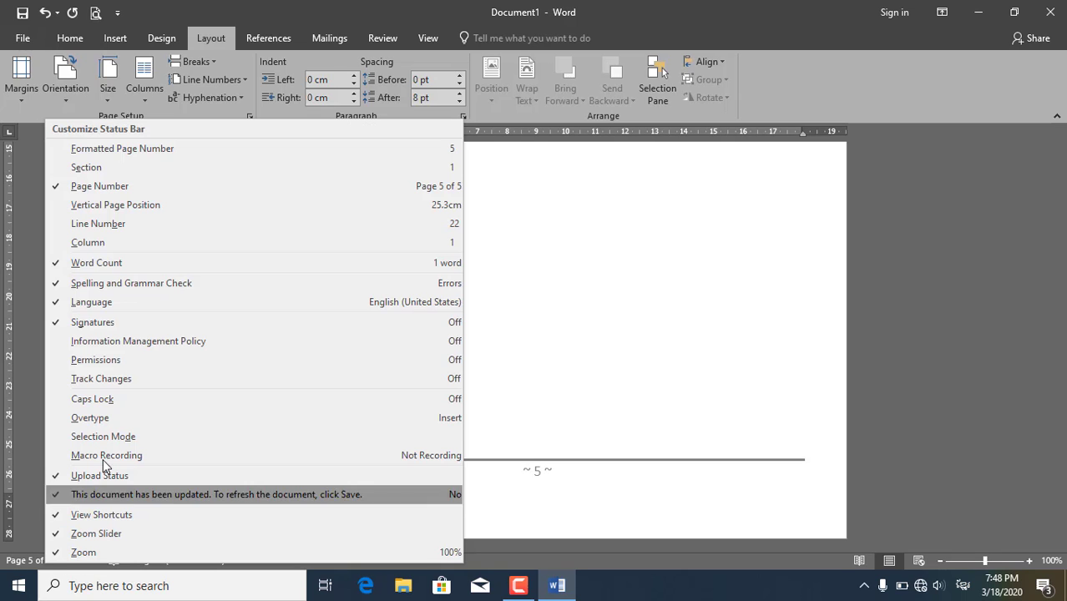
left_click(54, 437)
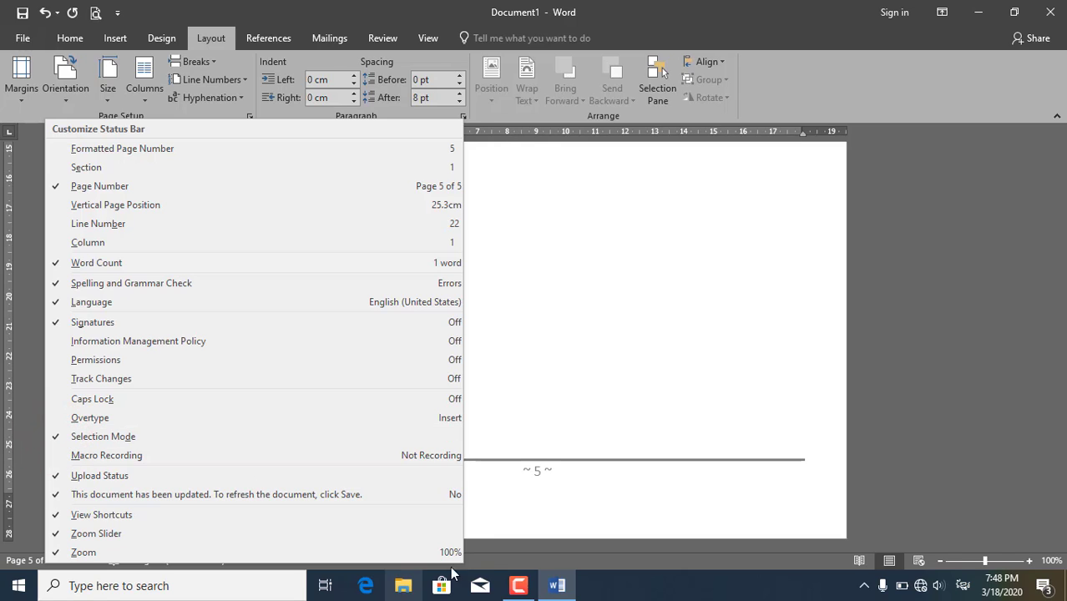
left_click(508, 563)
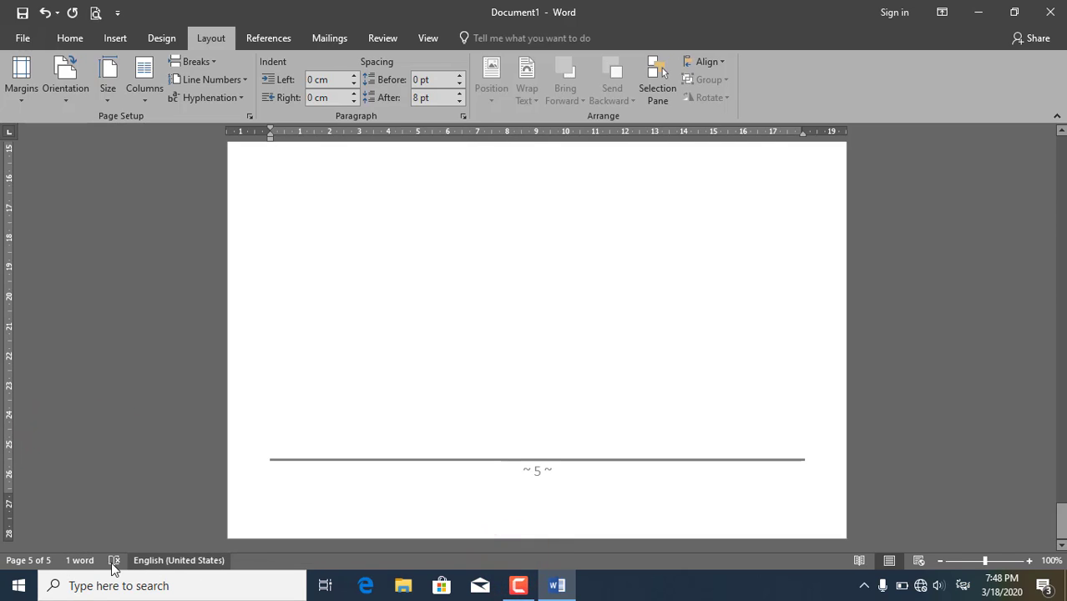
Bring up the Layout ribbon with the caret near the bottom of page 5.
left_click(290, 400)
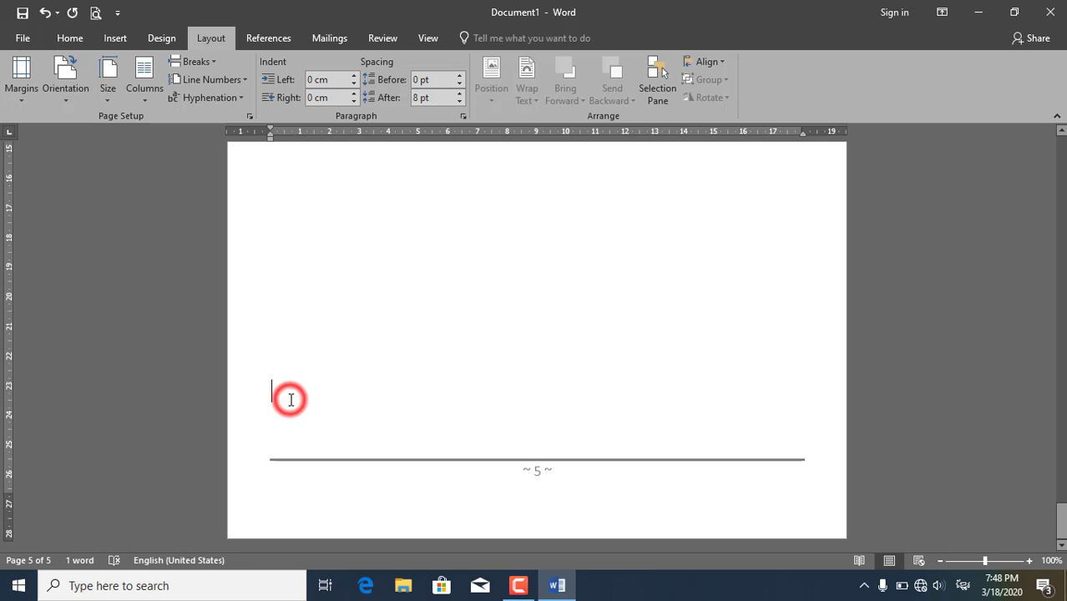
scroll(291, 400, "up", 3)
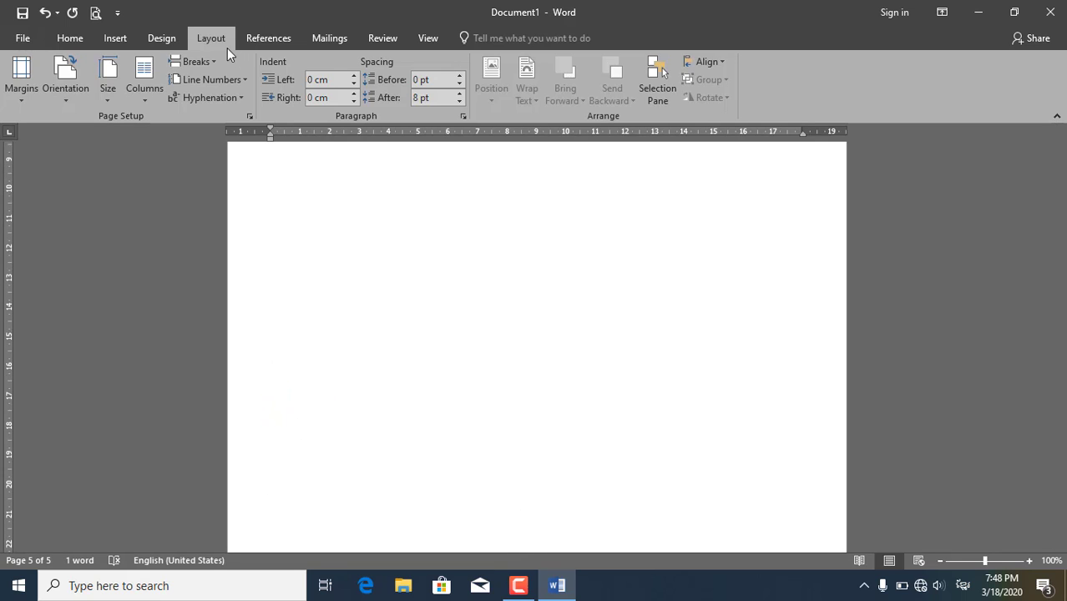
left_click(70, 38)
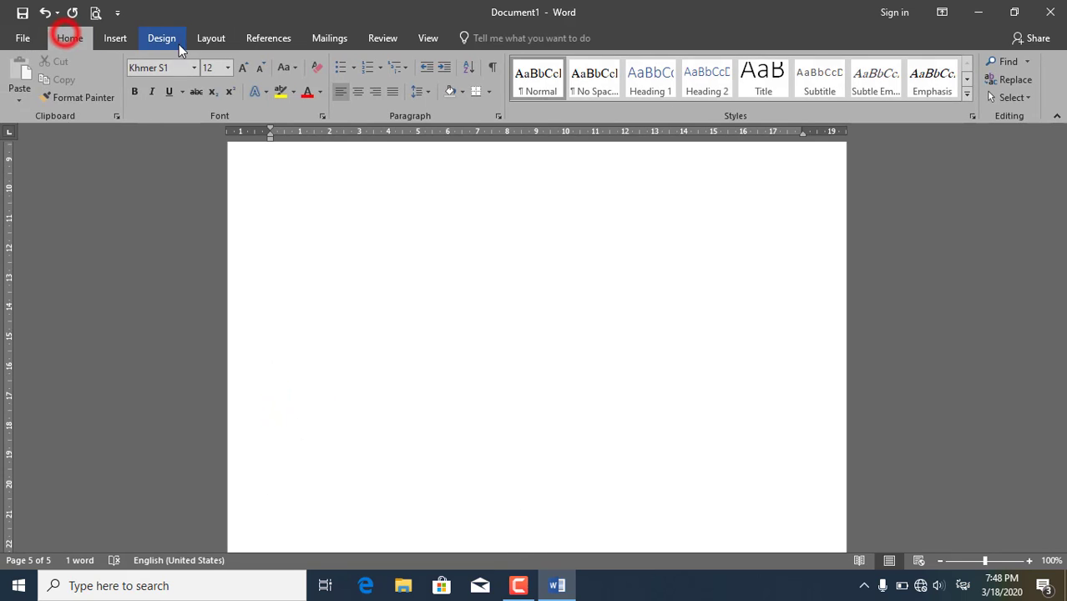
left_click(208, 39)
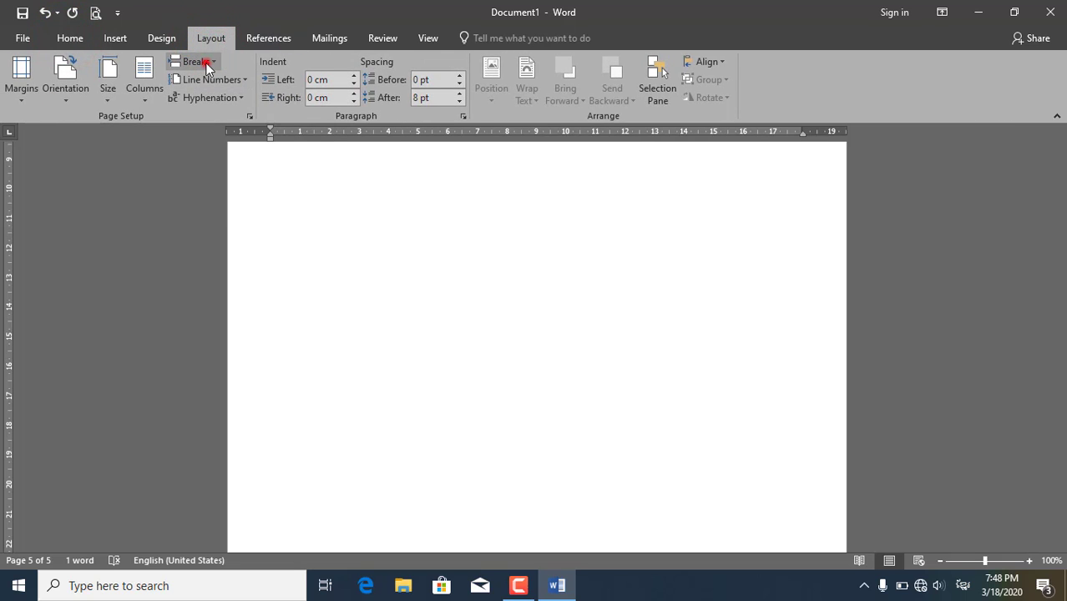
Insert a Next Page section break after page 5, creating page 6.
left_click(208, 66)
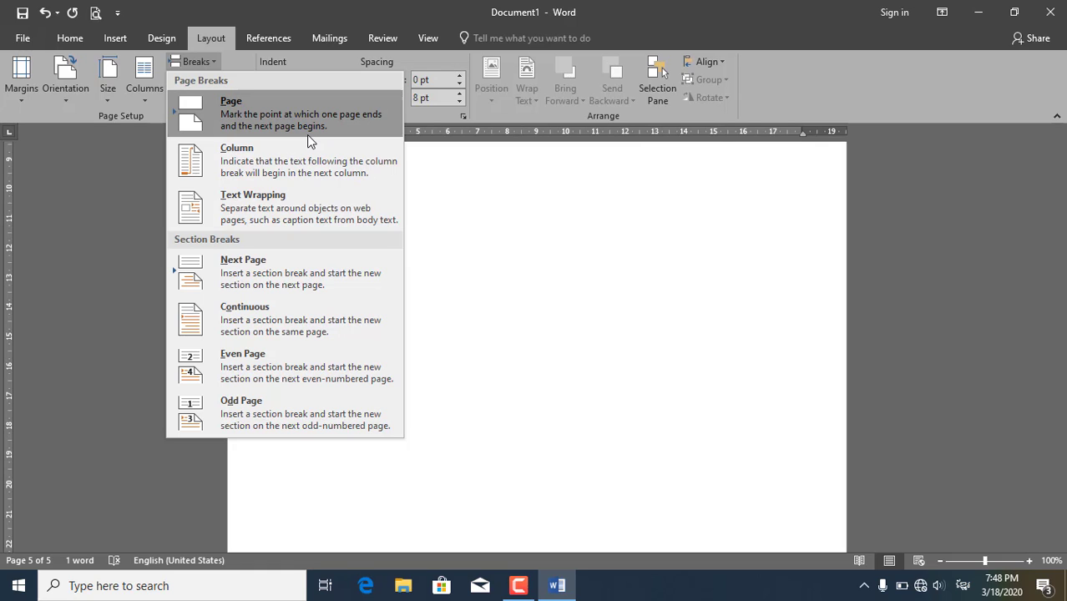
left_click(240, 285)
scroll(364, 501, "down", 2)
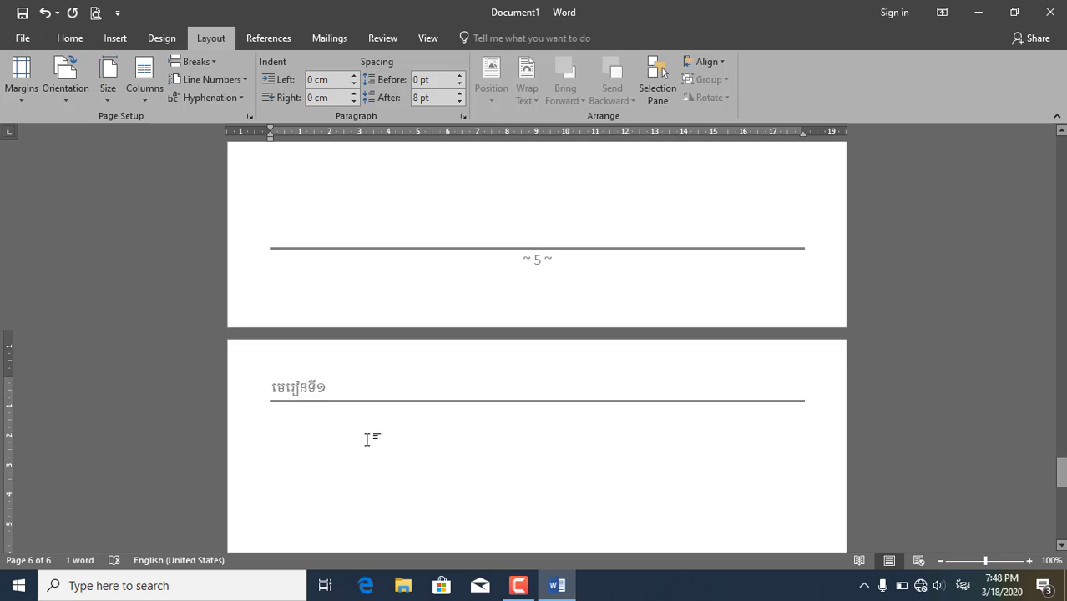
Move to page 6, briefly opening and closing its footer, and place the caret there.
left_click(345, 412)
scroll(346, 410, "down", 3)
scroll(350, 409, "down", 3)
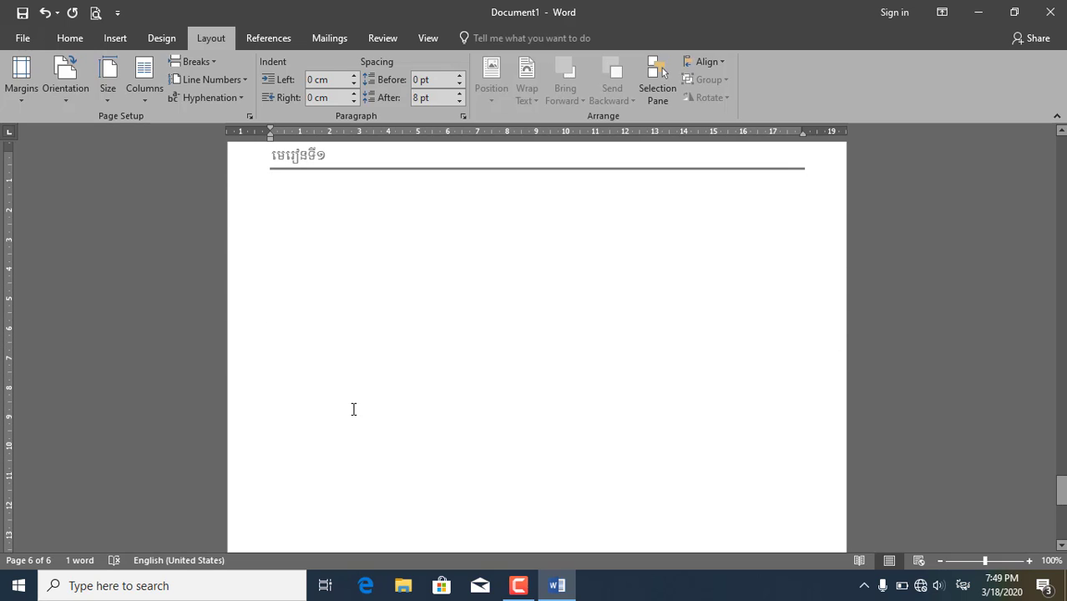
scroll(354, 410, "up", 3)
scroll(355, 407, "down", 2)
scroll(354, 407, "down", 5)
scroll(625, 437, "down", 2)
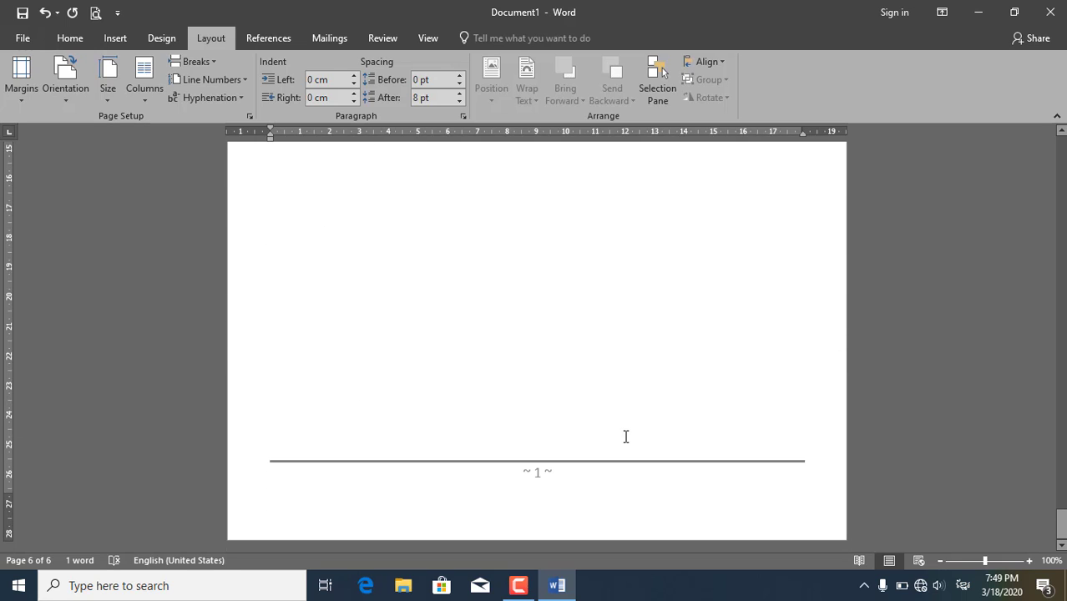
double_click(539, 474)
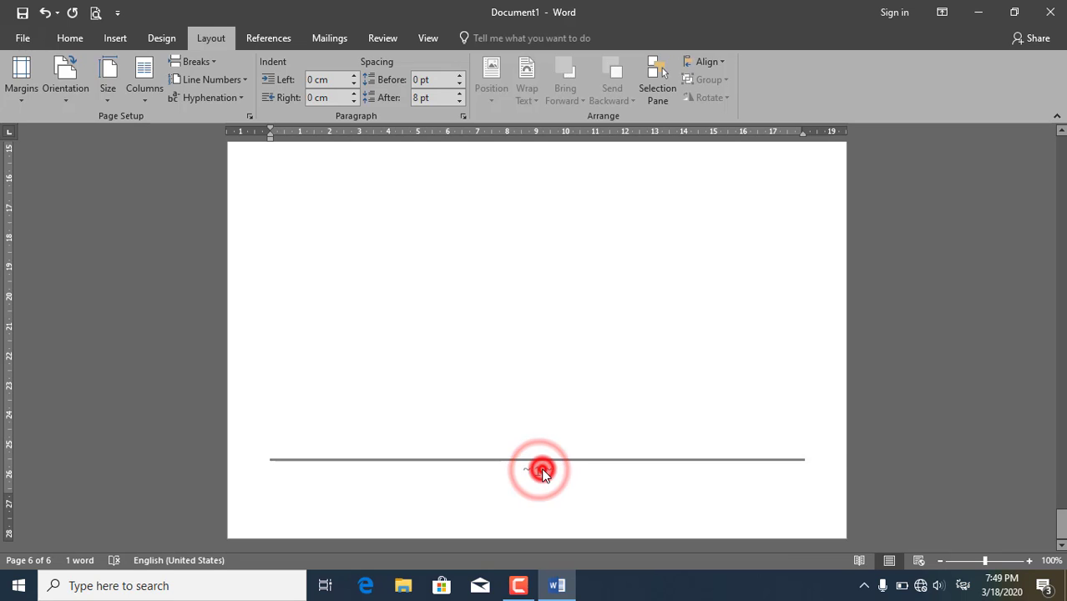
scroll(539, 430, "up", 7)
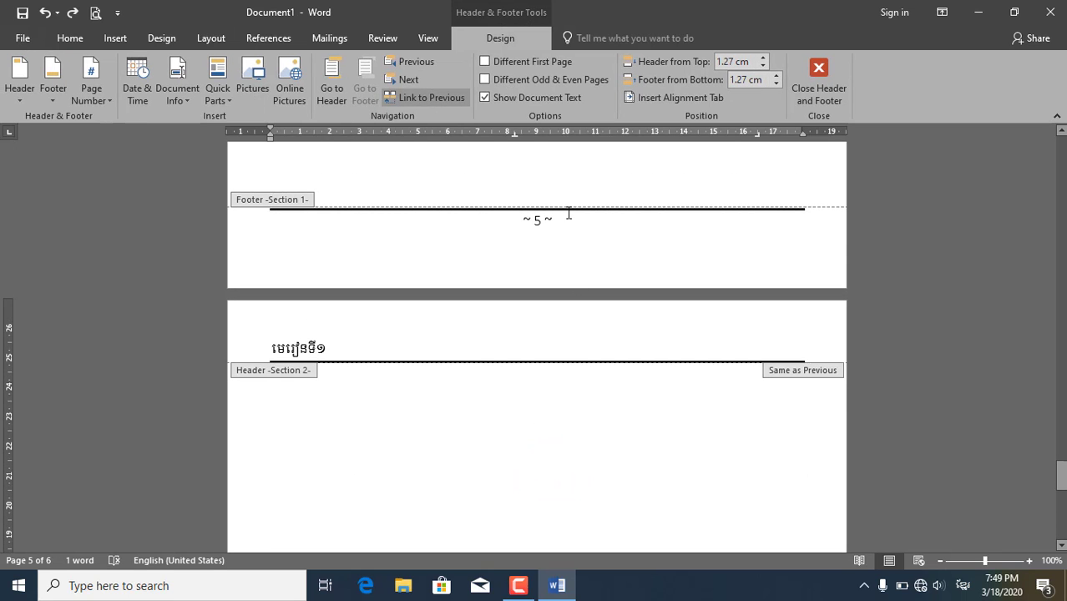
double_click(488, 406)
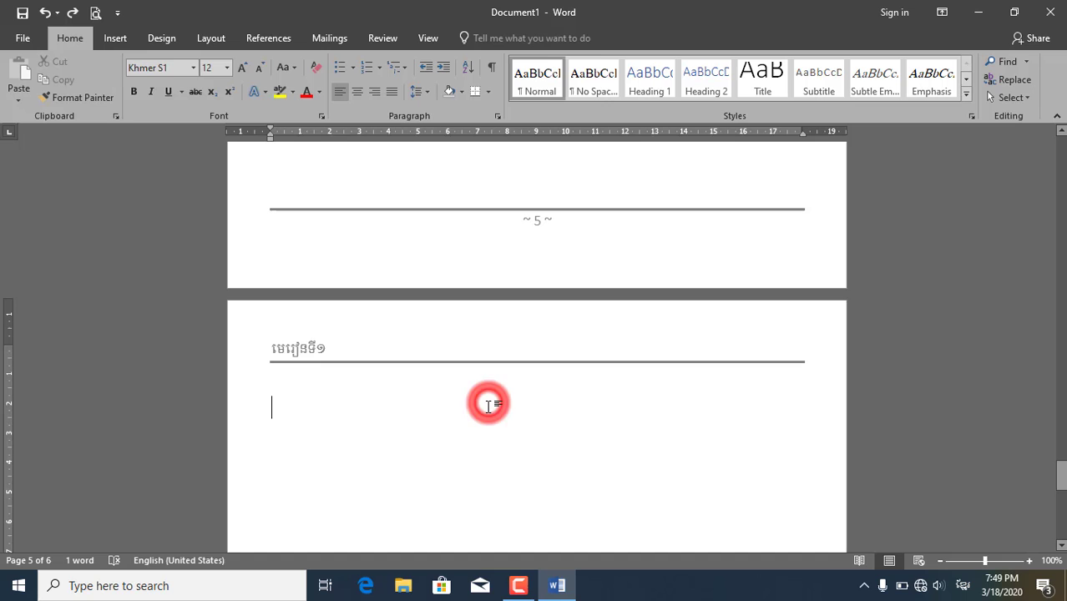
left_click(342, 380)
Unlink page 6's header from Section 1 and change its title to មេរៀនទី២.
double_click(332, 359)
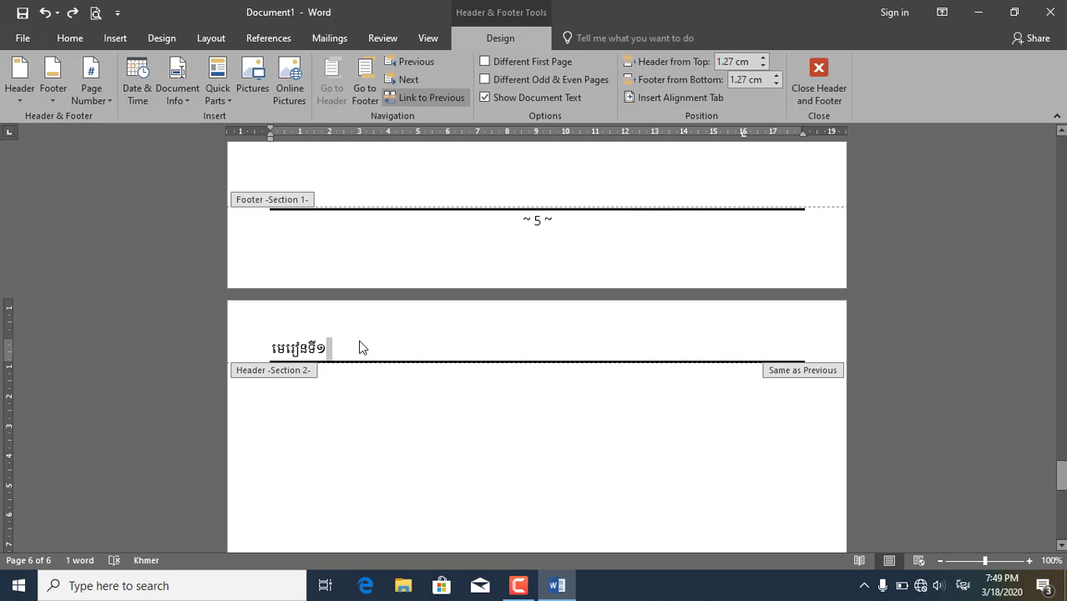
left_click(320, 364)
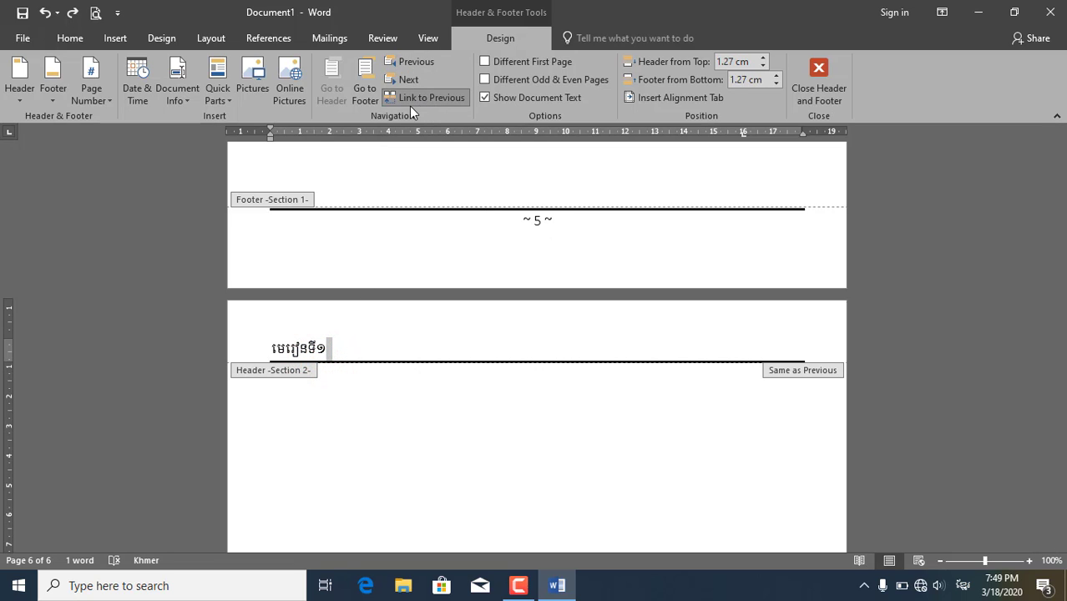
left_click(352, 353)
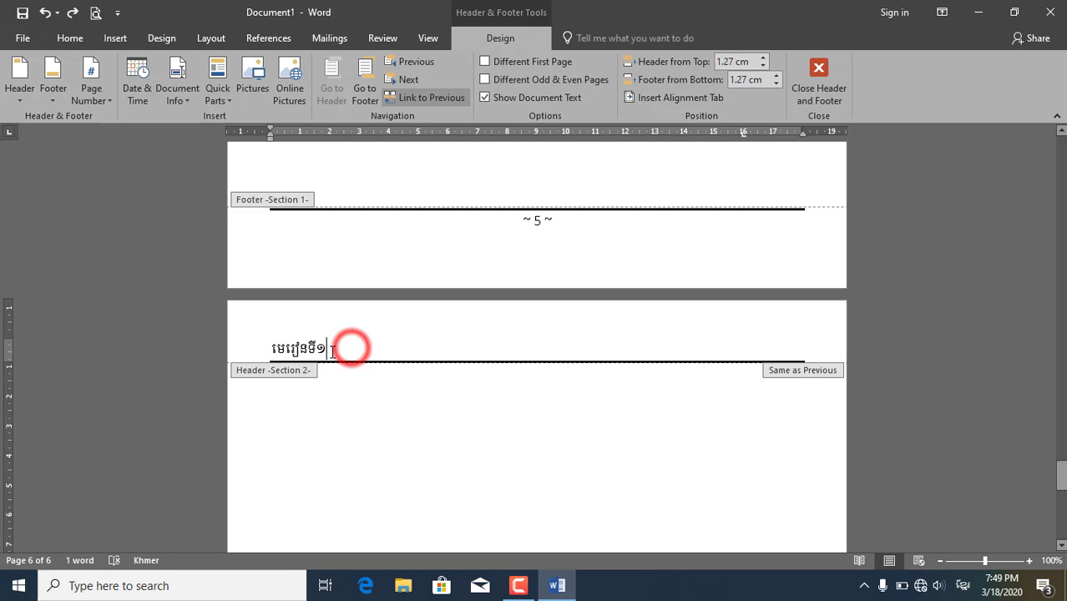
left_click(439, 100)
left_click(341, 204)
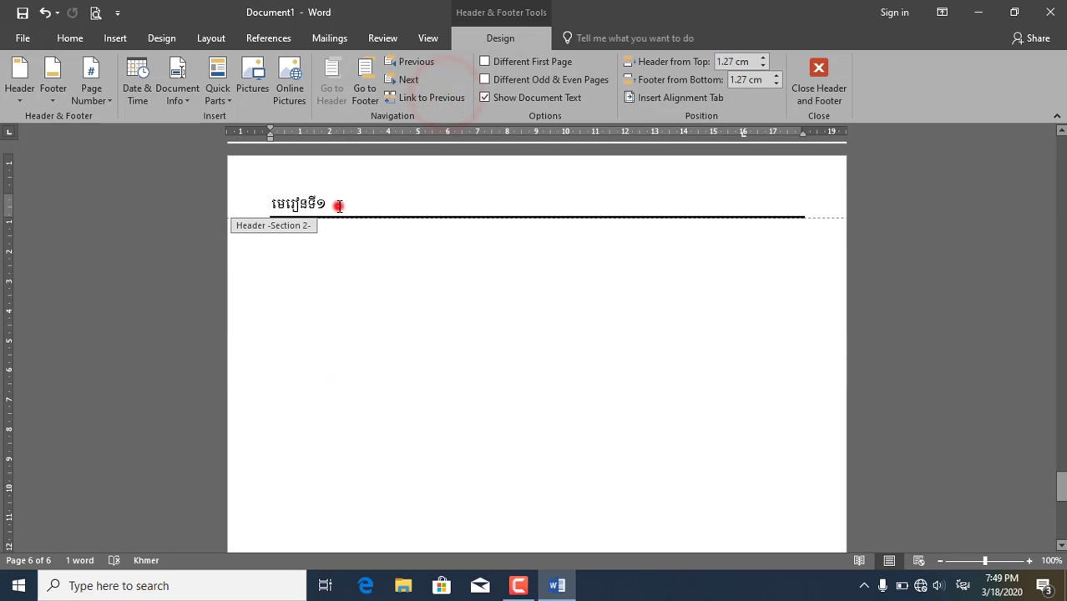
key("BackSpace")
type("២")
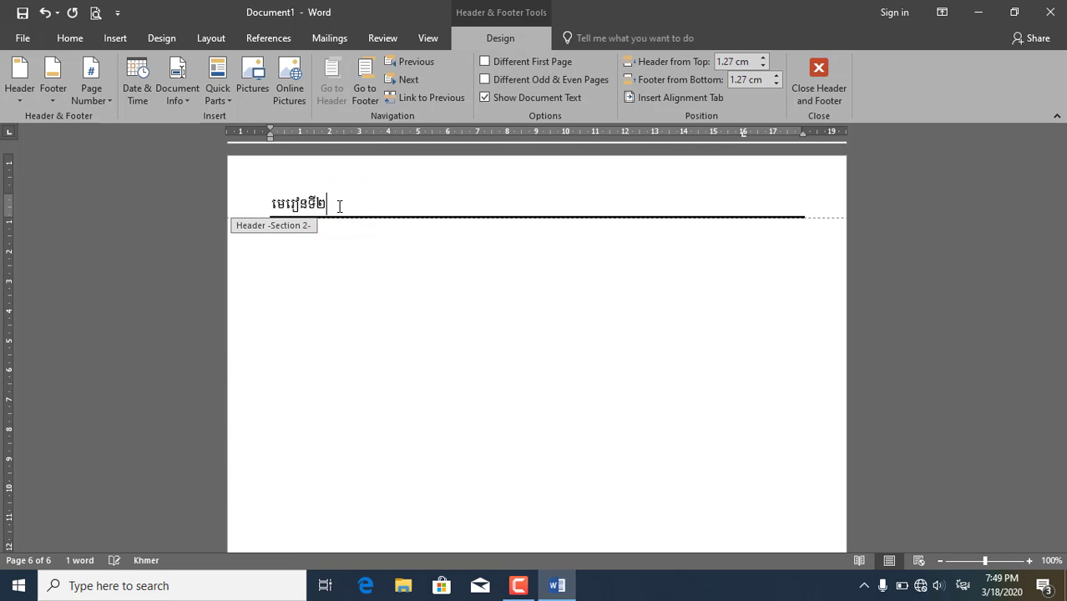
double_click(364, 277)
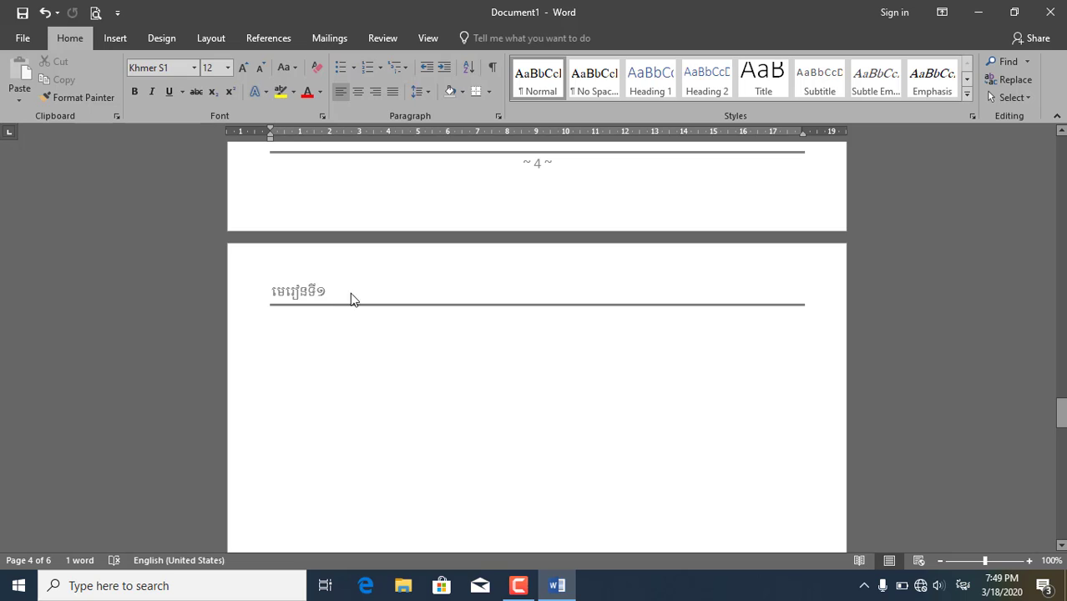
Set Section 2 page numbering to start at 6 so page 6's footer reads ~ 6 ~.
scroll(362, 398, "down", 3)
scroll(381, 386, "down", 5)
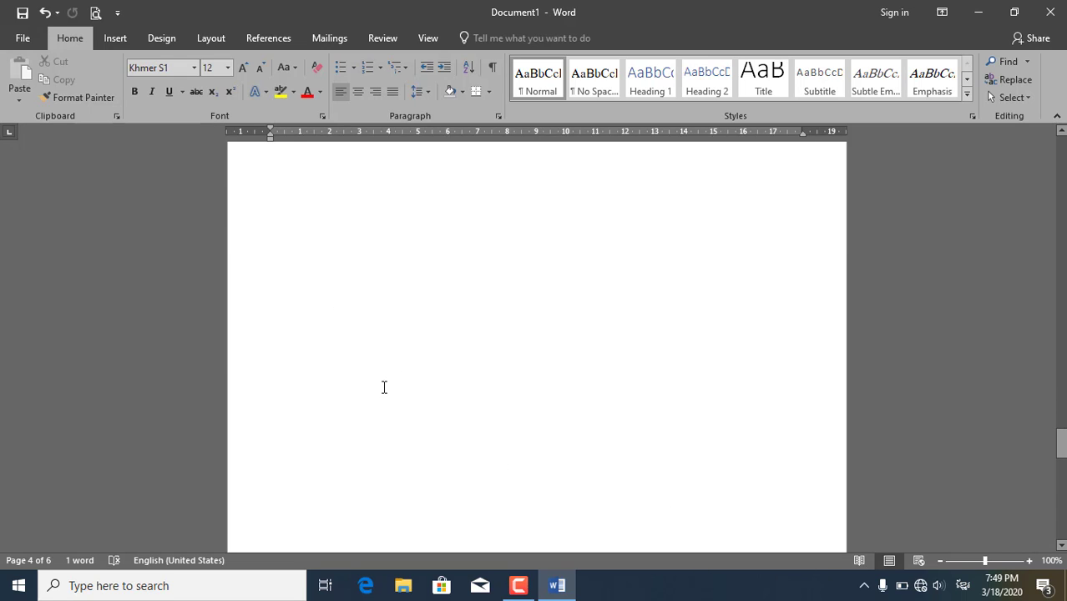
scroll(387, 411, "down", 6)
scroll(386, 412, "down", 3)
scroll(393, 404, "down", 7)
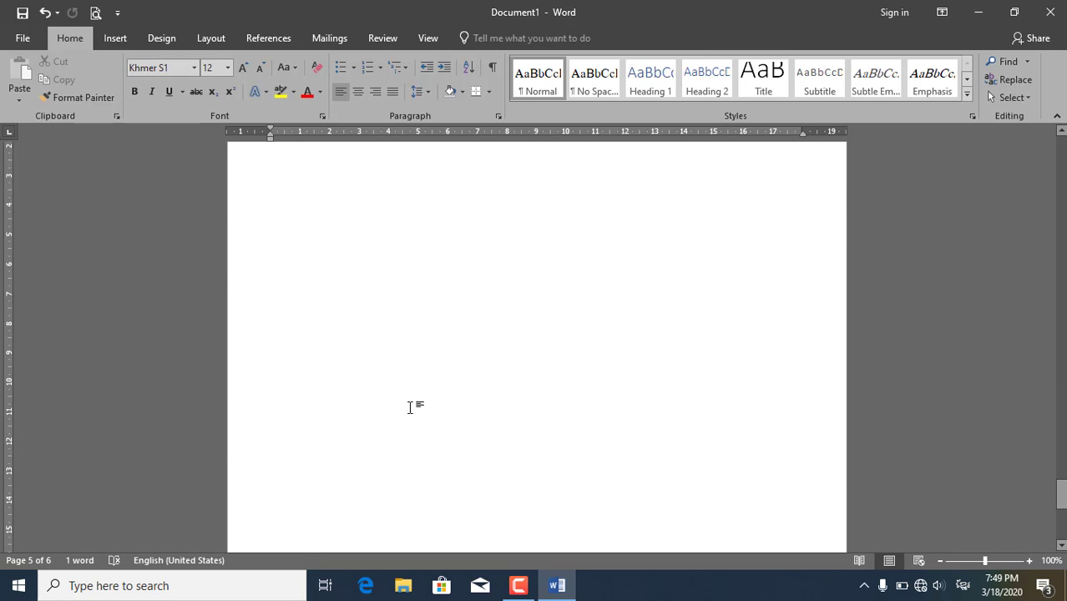
scroll(410, 407, "down", 7)
double_click(551, 474)
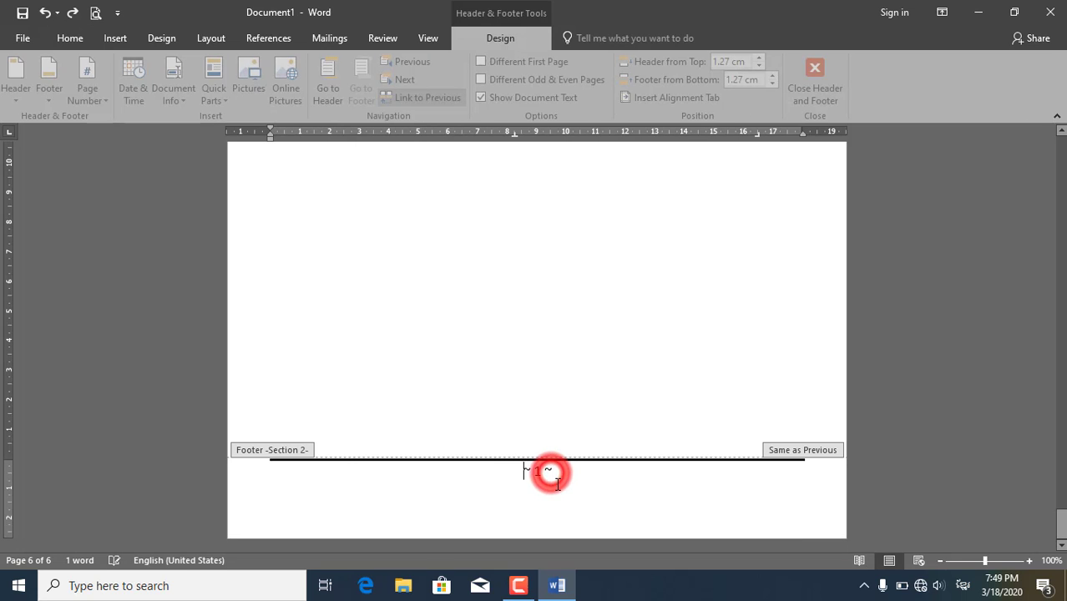
double_click(537, 472)
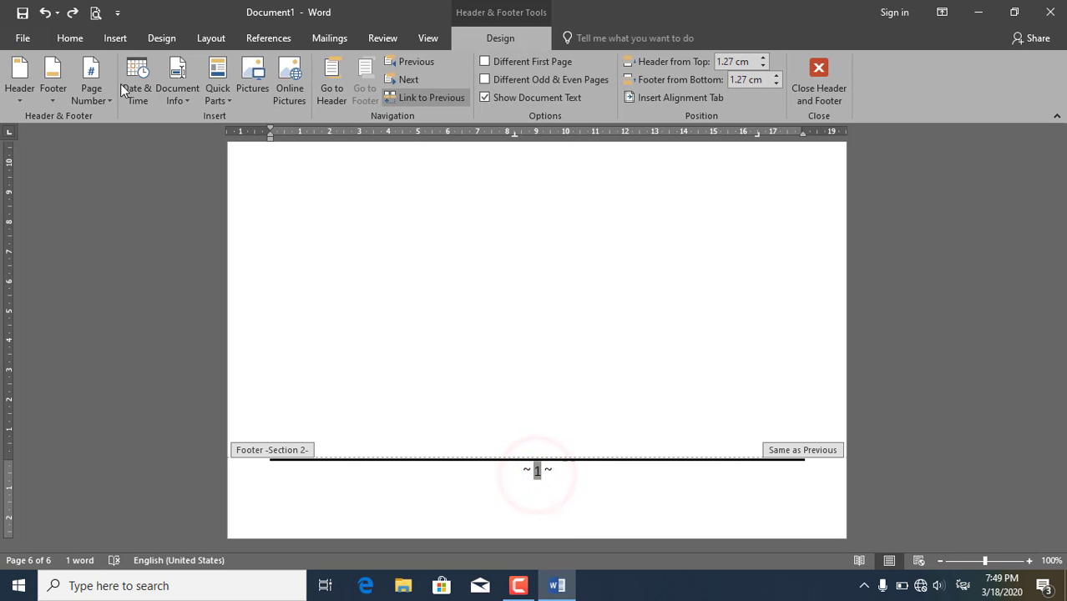
left_click(91, 94)
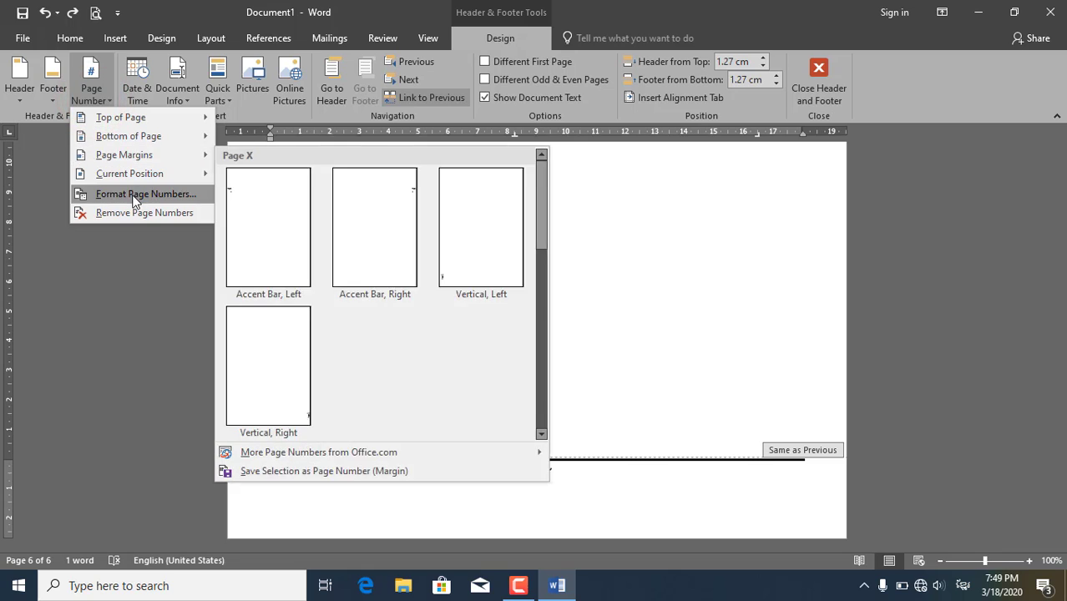
left_click(134, 194)
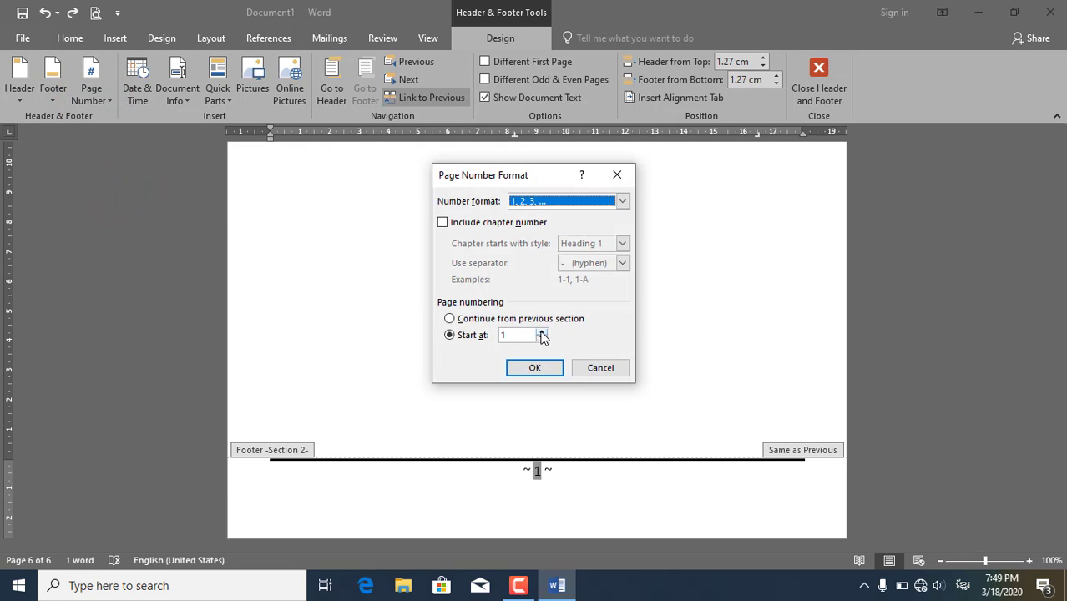
left_click(542, 332)
left_click(542, 332)
left_click(542, 332)
left_click(542, 332)
left_click(542, 332)
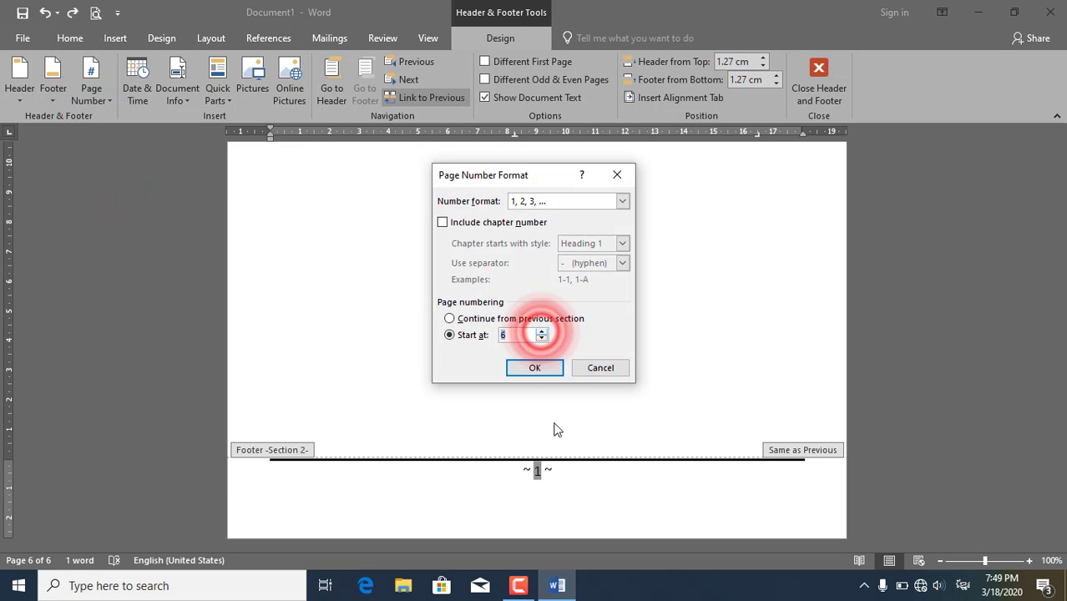
left_click(536, 369)
double_click(539, 388)
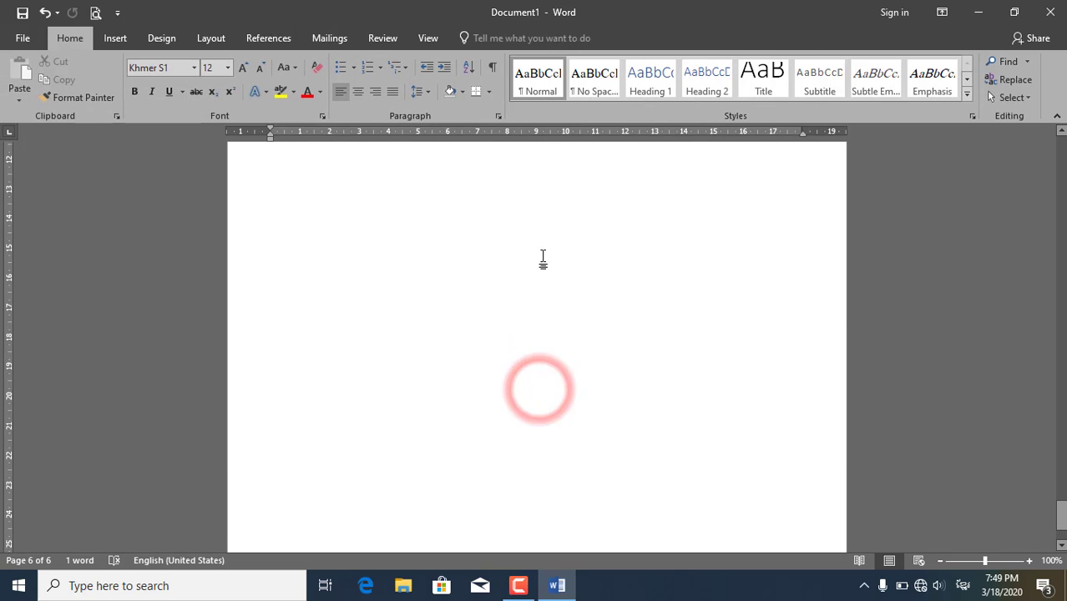
Zoom out to review the pages, then zoom back in to about 132% on page 6.
scroll(543, 259, "down", 3)
left_click(576, 468)
scroll(501, 397, "up", 6)
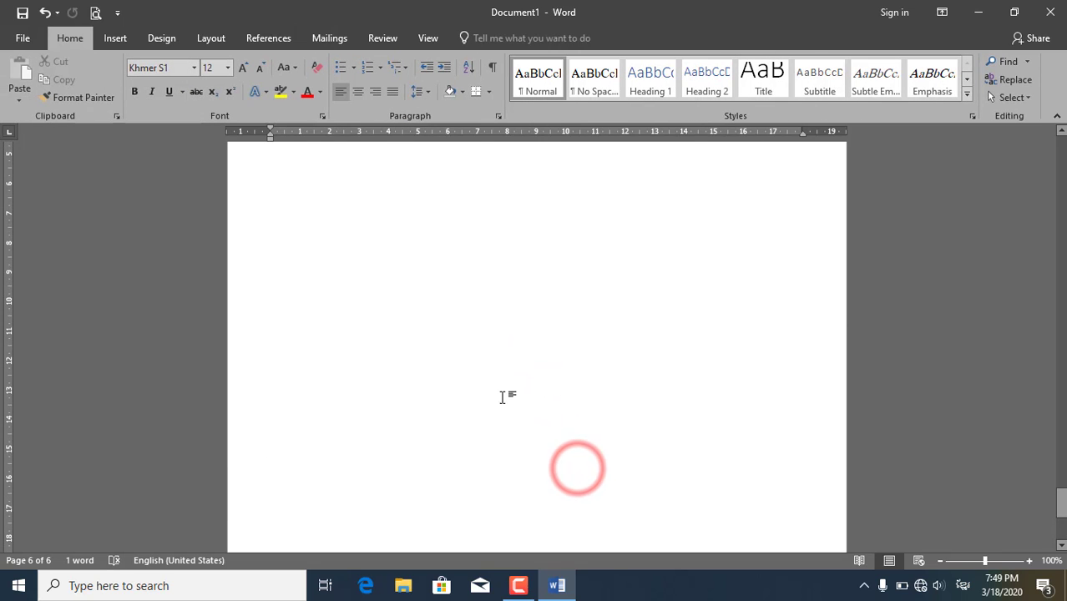
left_click(940, 560)
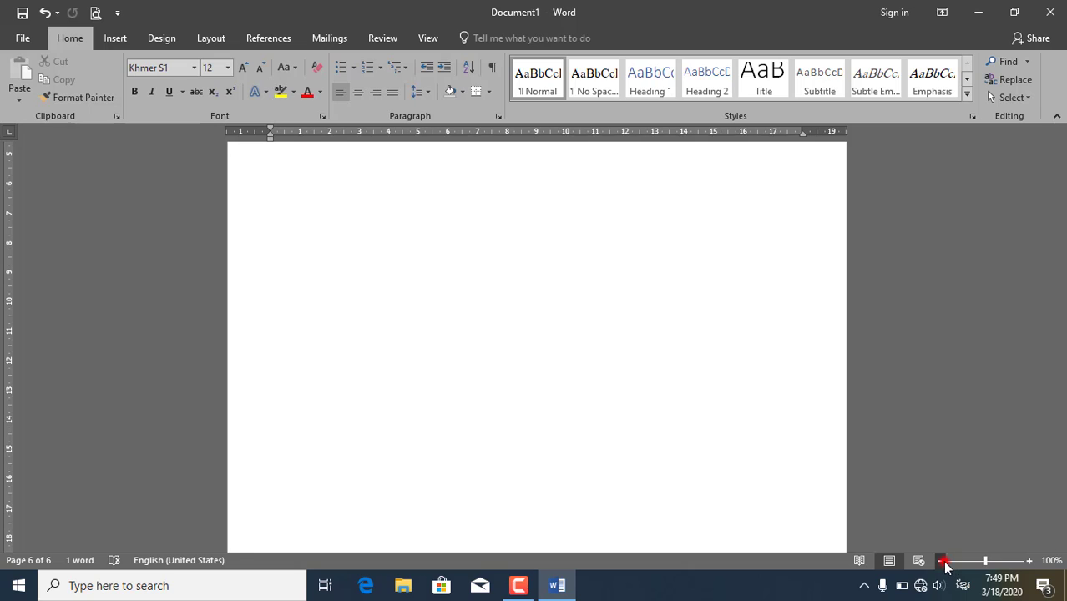
left_click(941, 561)
left_click(941, 560)
left_click(941, 560)
left_click(941, 560)
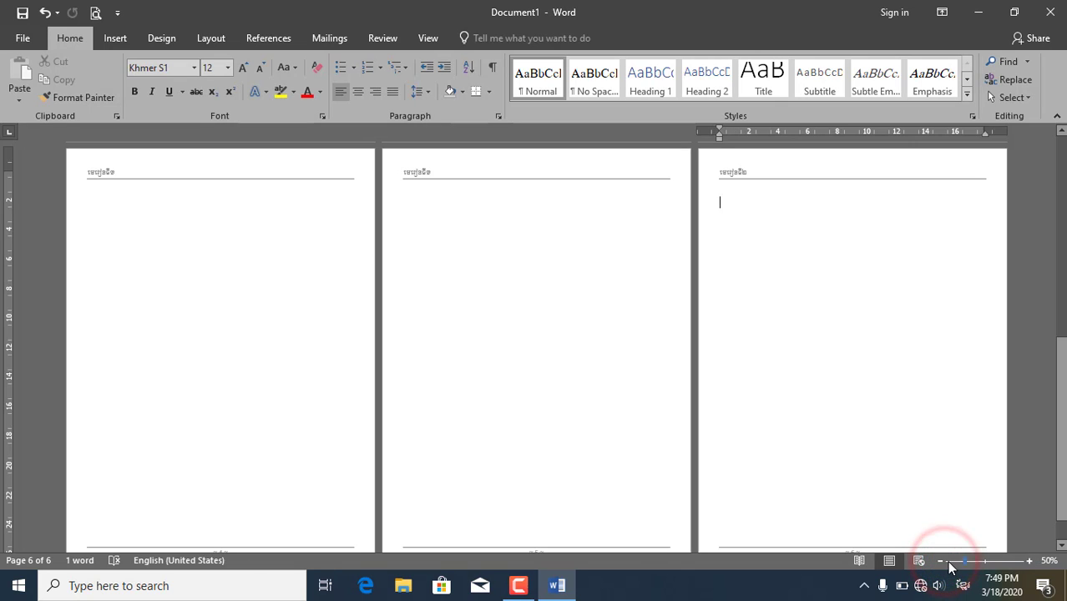
scroll(652, 371, "up", 2)
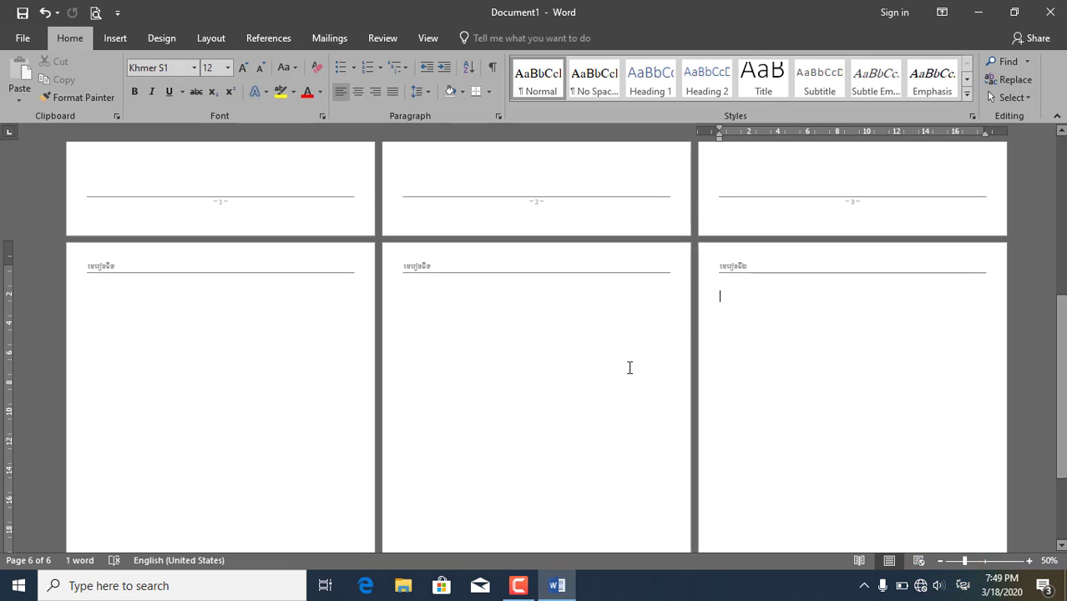
left_click(758, 269)
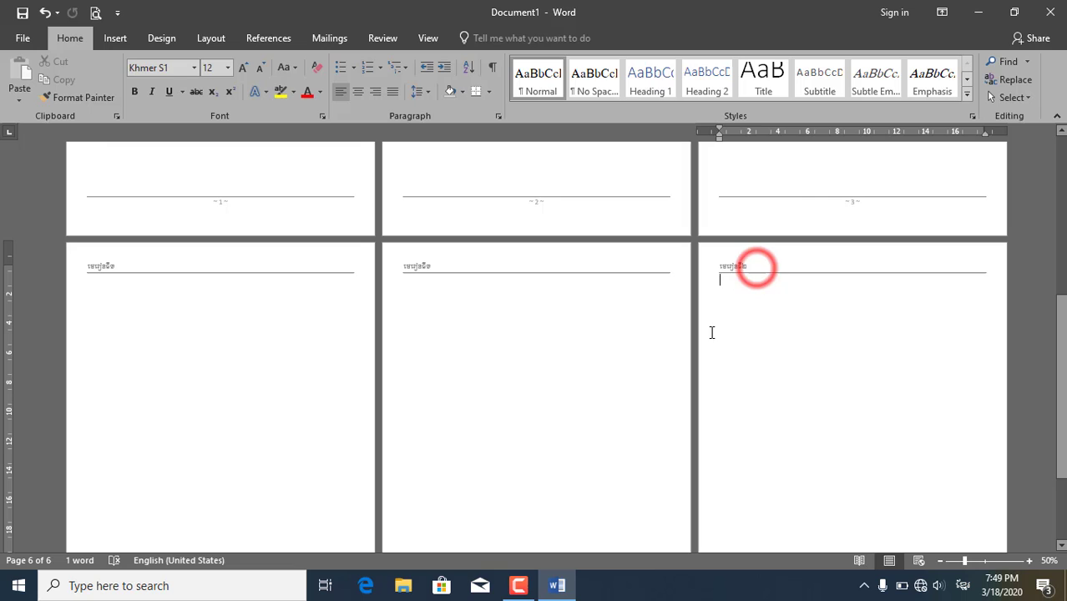
left_click(987, 560)
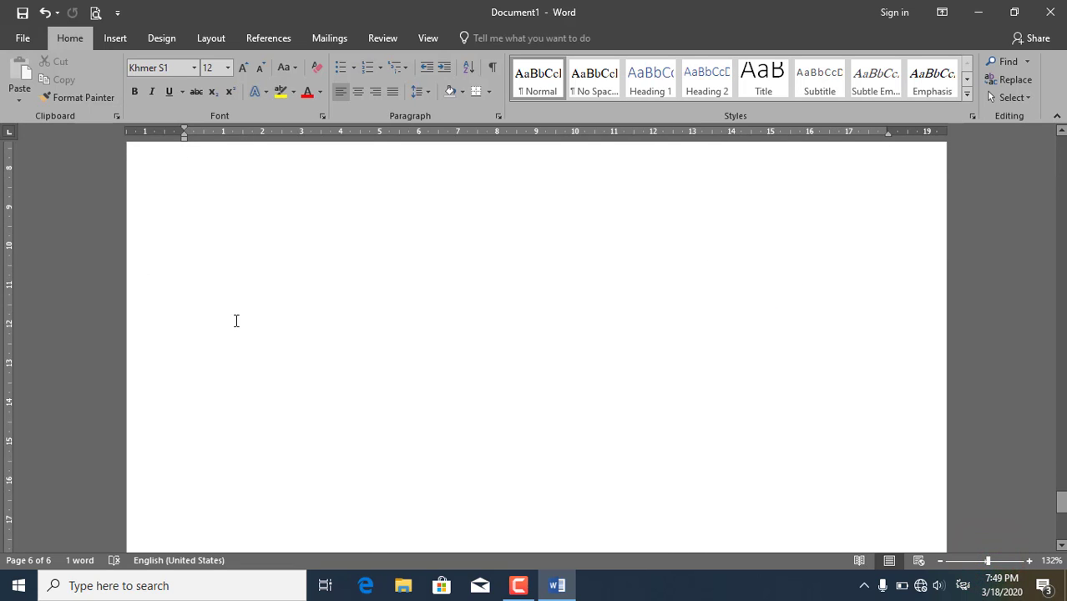
scroll(234, 316, "up", 6)
scroll(237, 315, "up", 1)
scroll(238, 315, "down", 1)
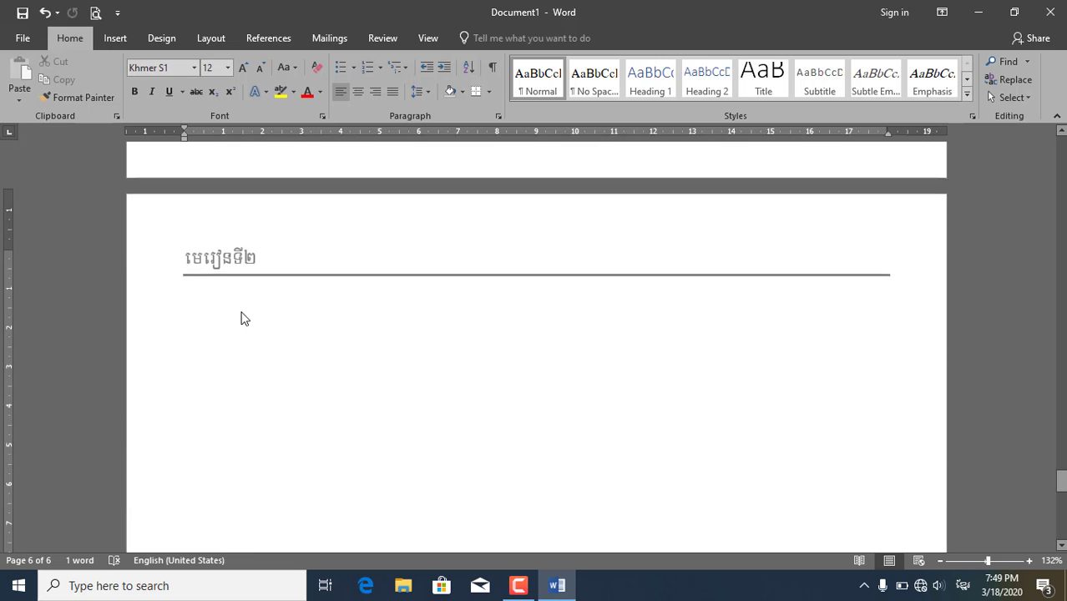
scroll(242, 317, "up", 1)
scroll(241, 317, "down", 2)
scroll(242, 316, "down", 4)
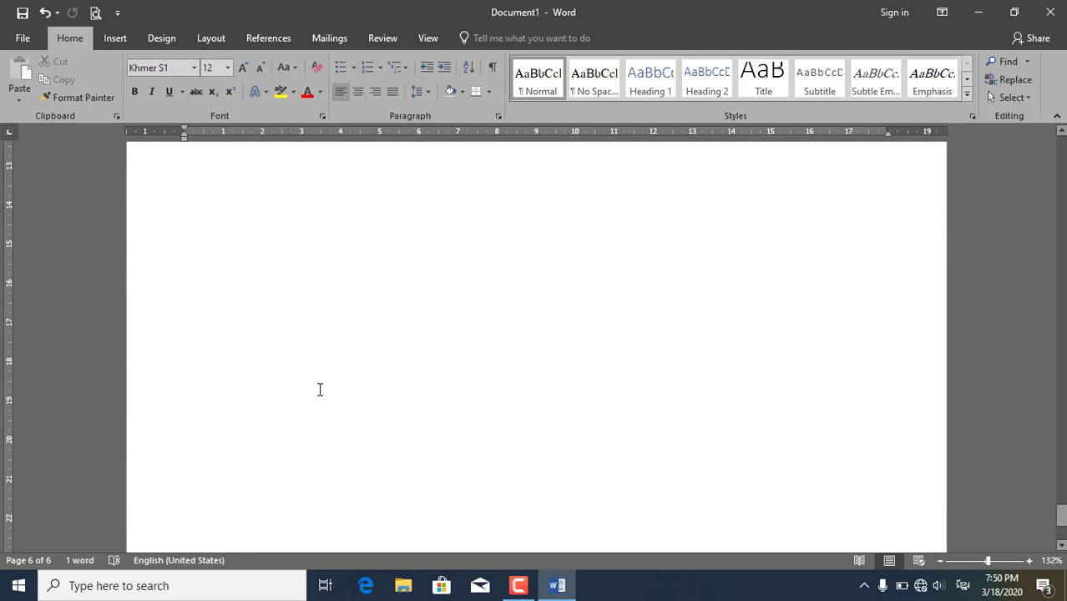
scroll(325, 391, "down", 5)
Undo the last edit, return to 100% zoom, and add blank lines until page 7 appears.
key("ctrl+z")
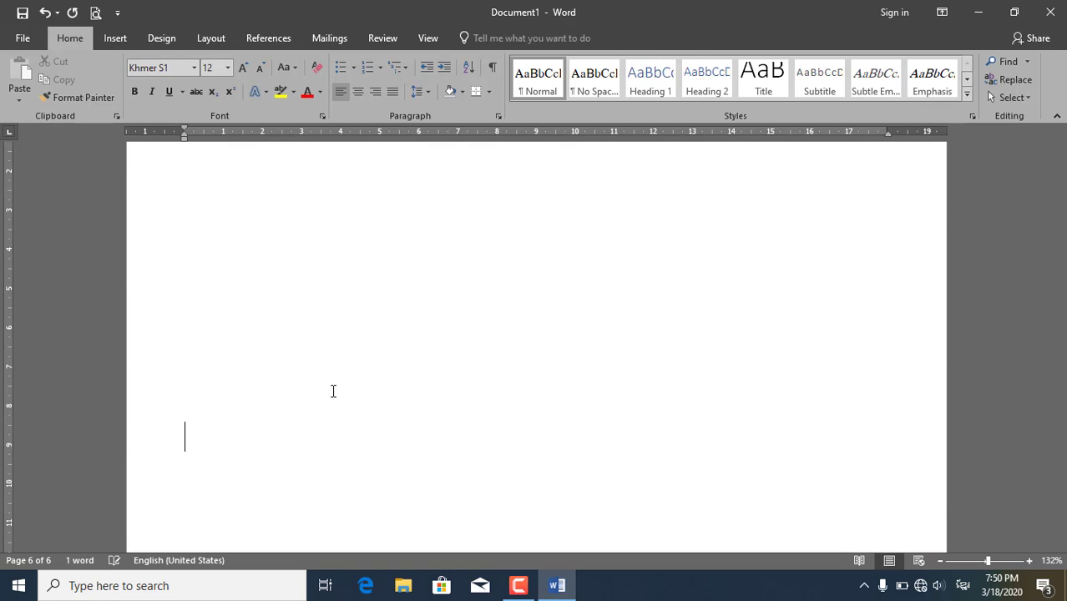
key("Return")
key("Return")
key("Return")
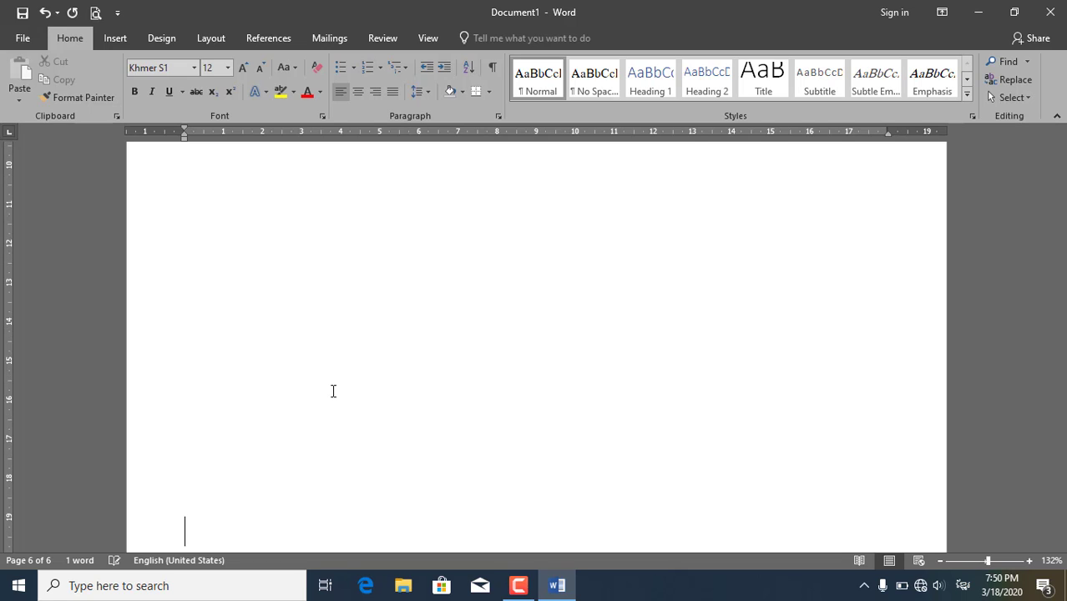
key("alt+shift")
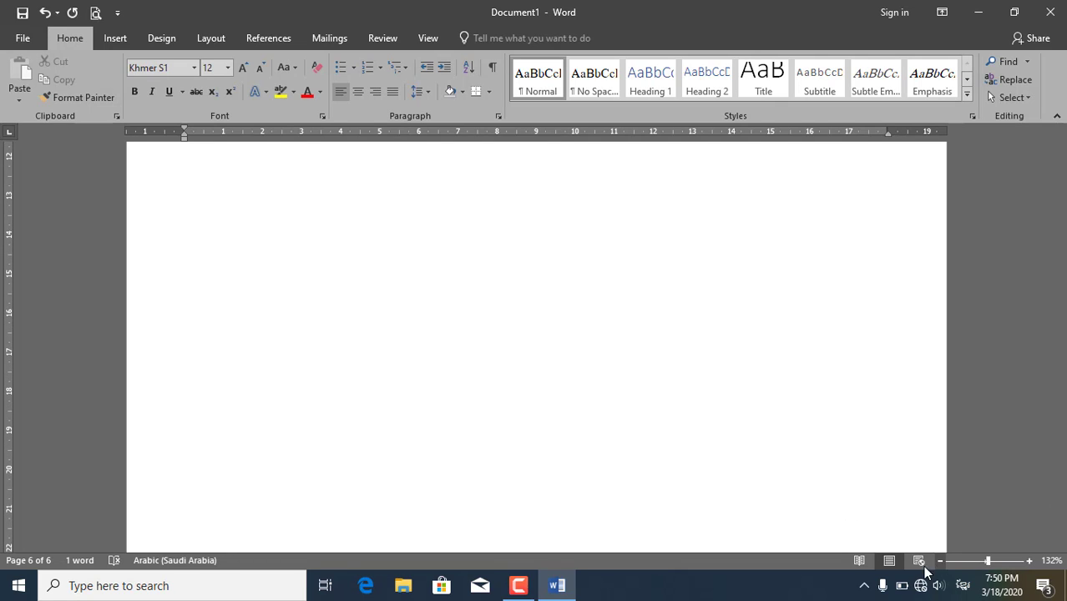
left_click(940, 561)
left_click(940, 561)
left_click(940, 561)
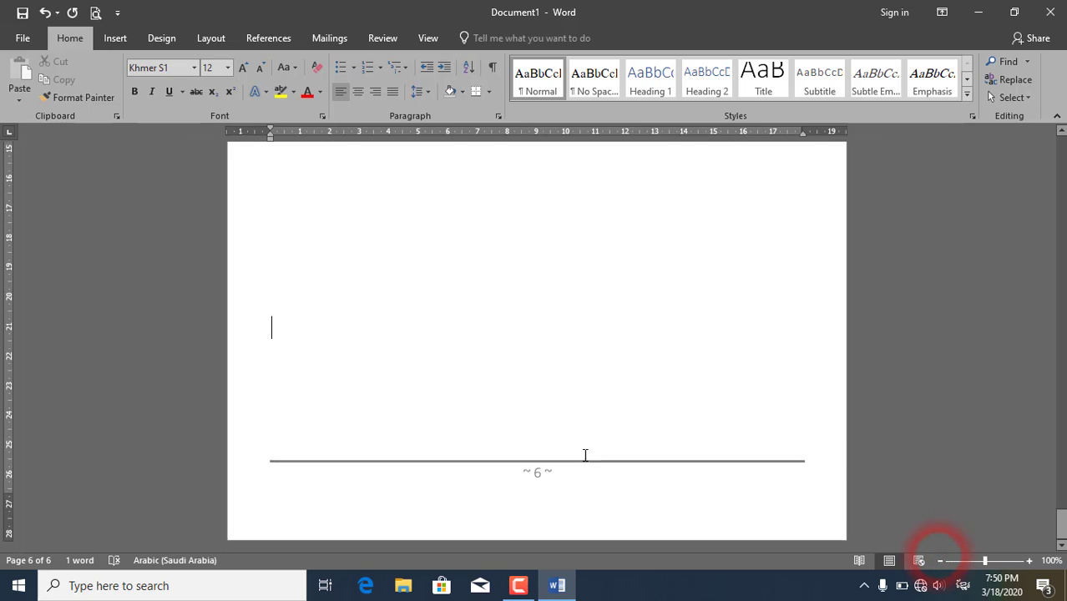
key("Return")
key("Return")
key("Return")
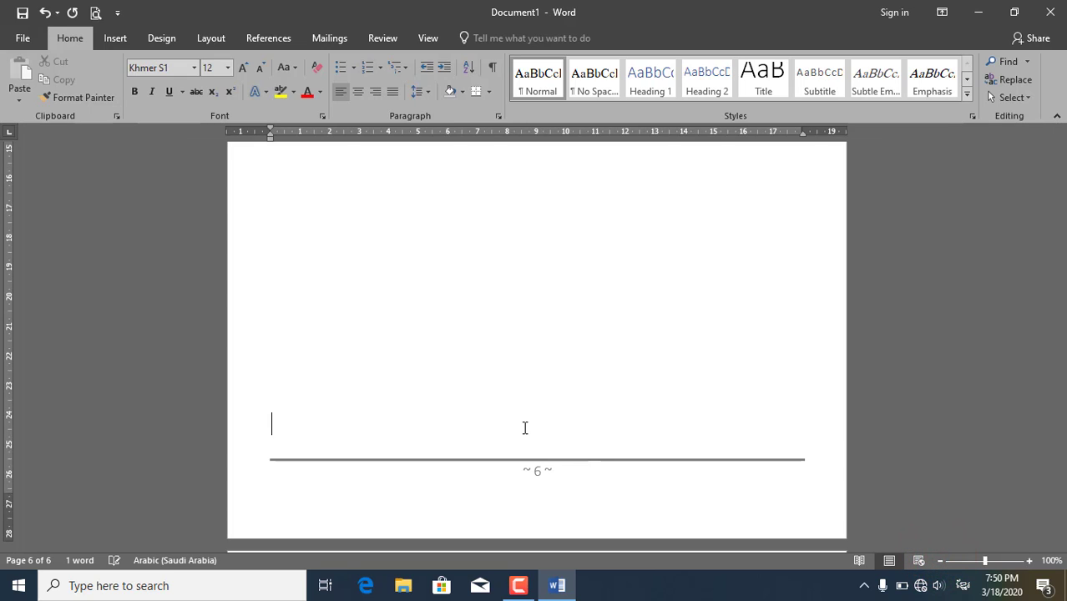
key("Return")
left_click(364, 282)
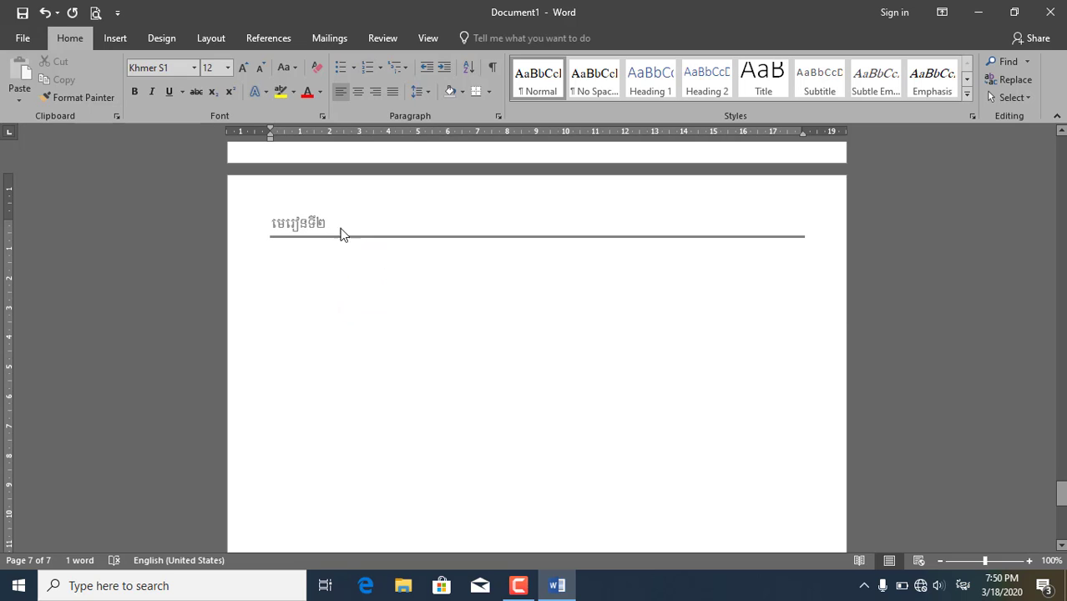
scroll(376, 235, "up", 3)
scroll(376, 388, "down", 5)
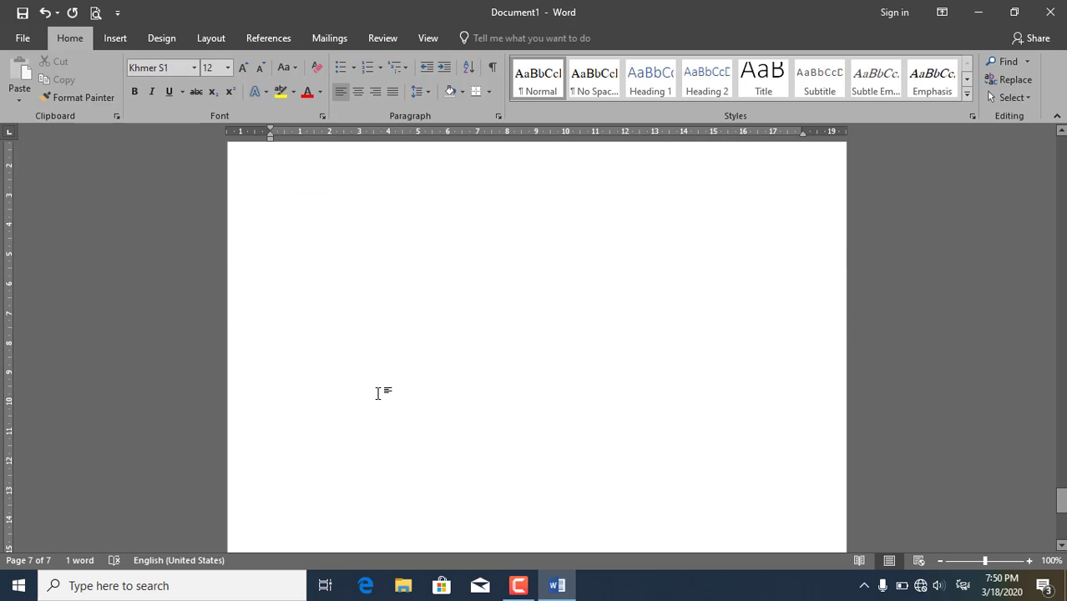
Add the Section number indicator to the status bar, showing Section: 2 on page 7.
right_click(30, 561)
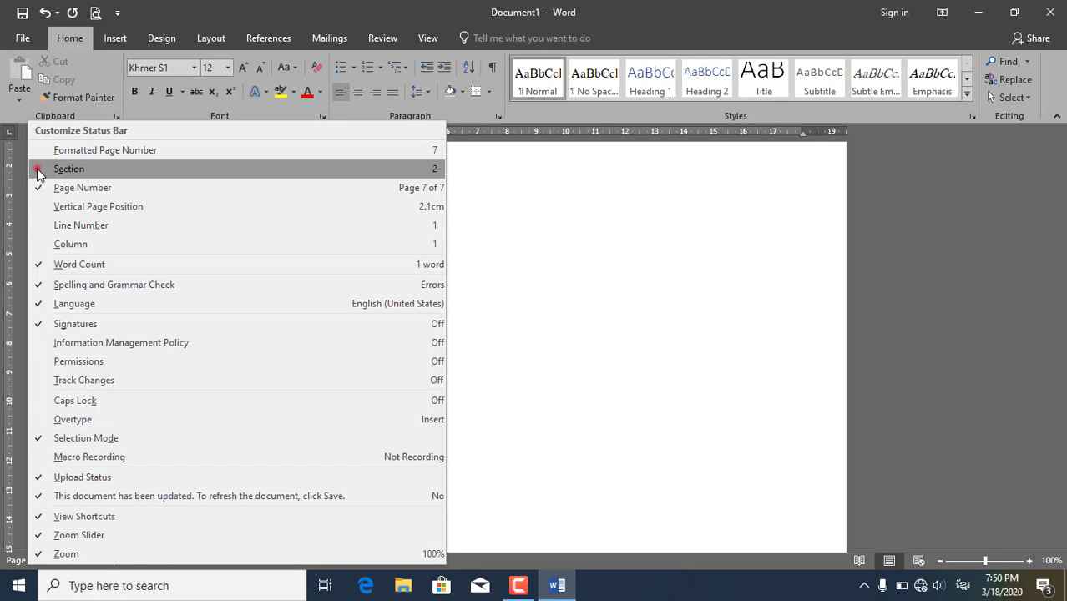
left_click(504, 353)
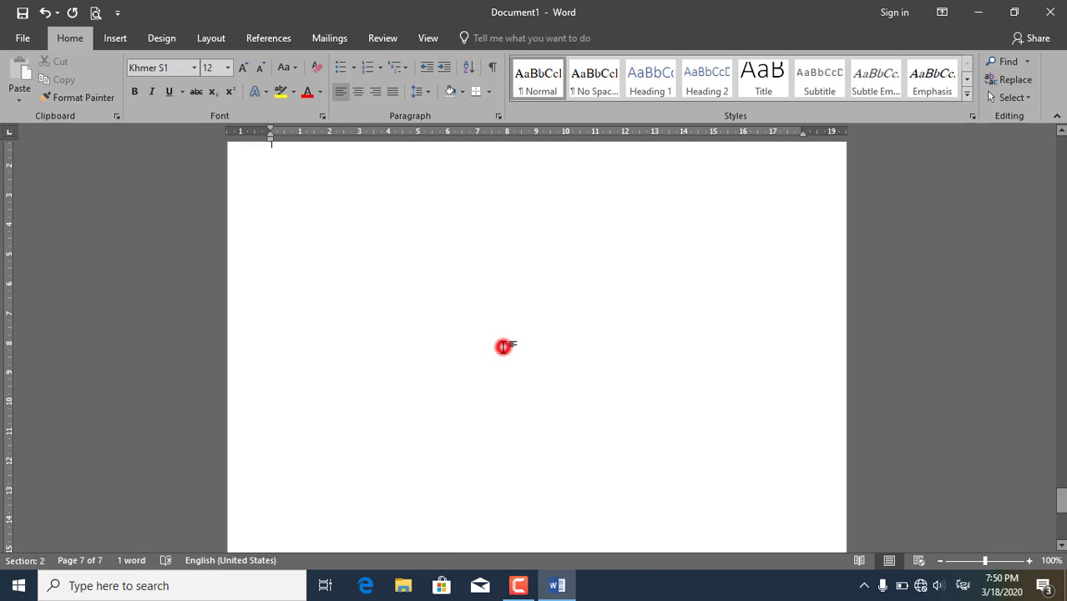
right_click(42, 563)
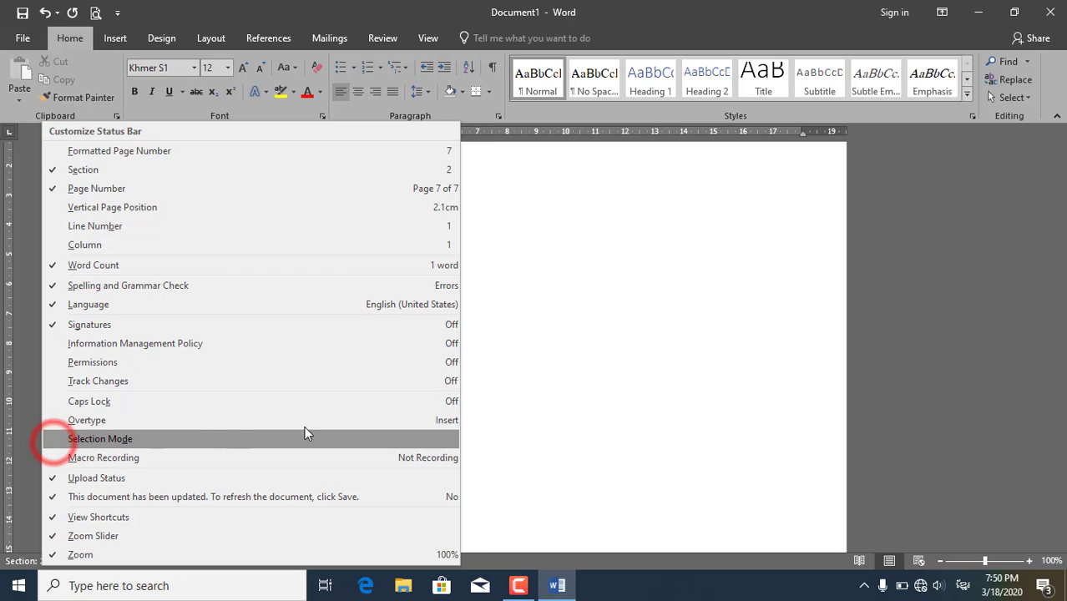
left_click(469, 389)
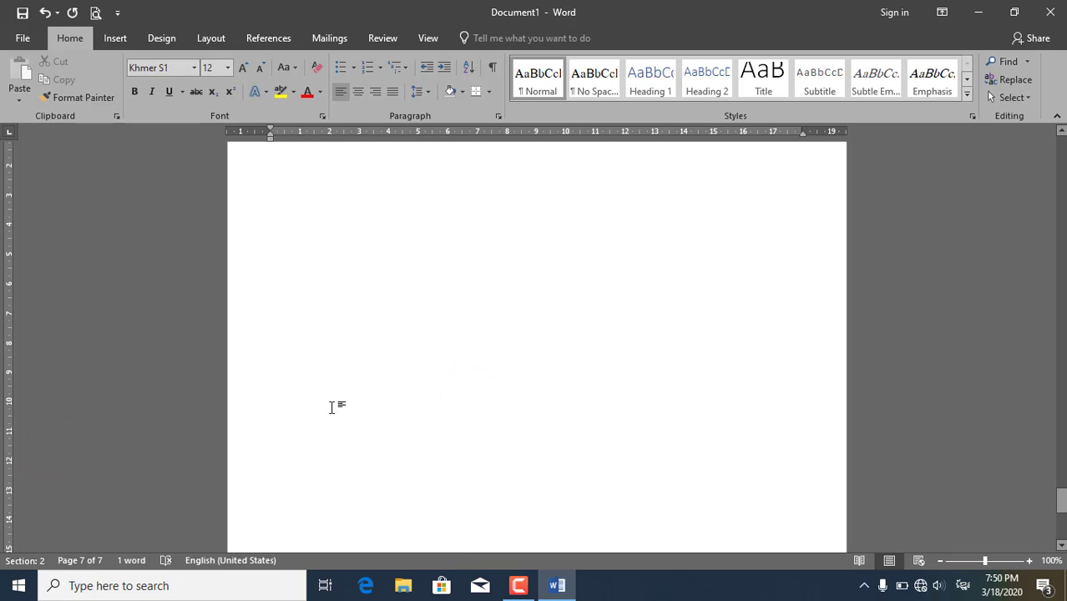
scroll(334, 362, "up", 3)
scroll(334, 362, "up", 3)
Check in the status bar which sections pages 5 and 6 belong to.
scroll(562, 254, "up", 4)
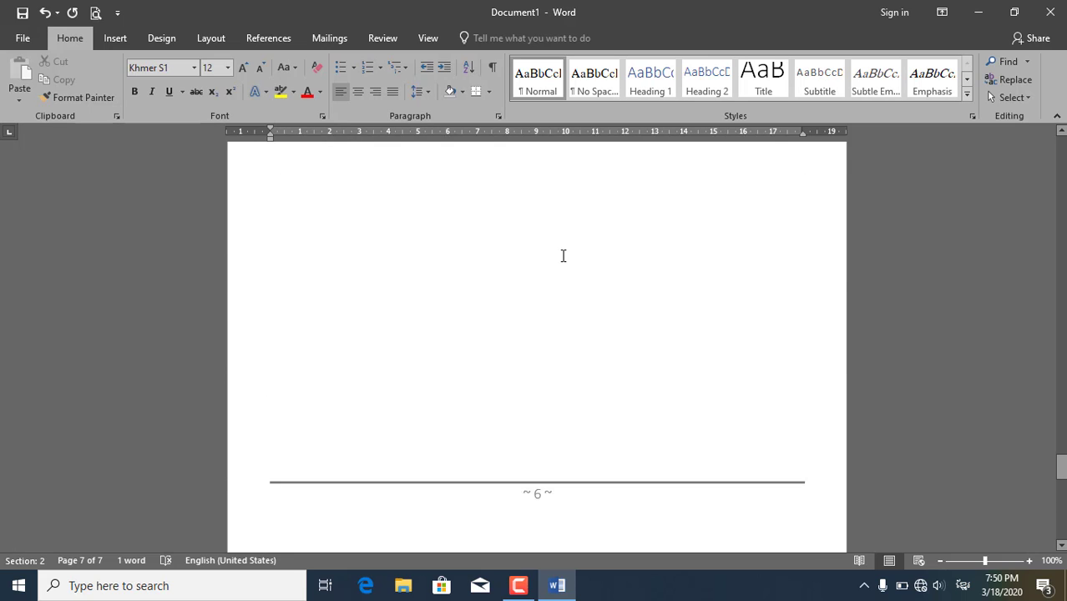
scroll(524, 307, "up", 5)
scroll(424, 334, "up", 5)
scroll(419, 345, "up", 5)
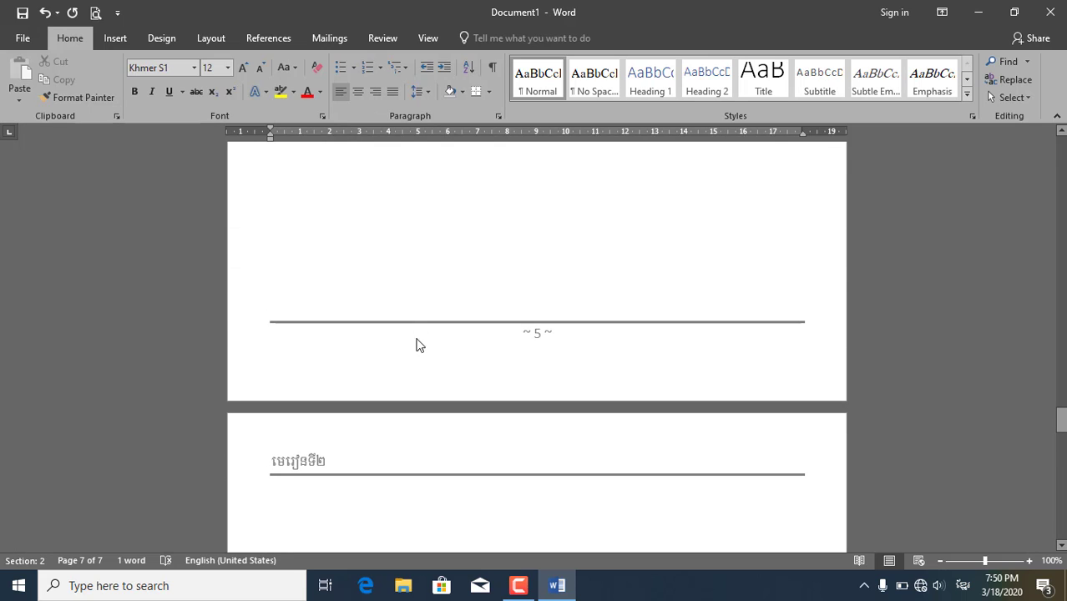
left_click(495, 277)
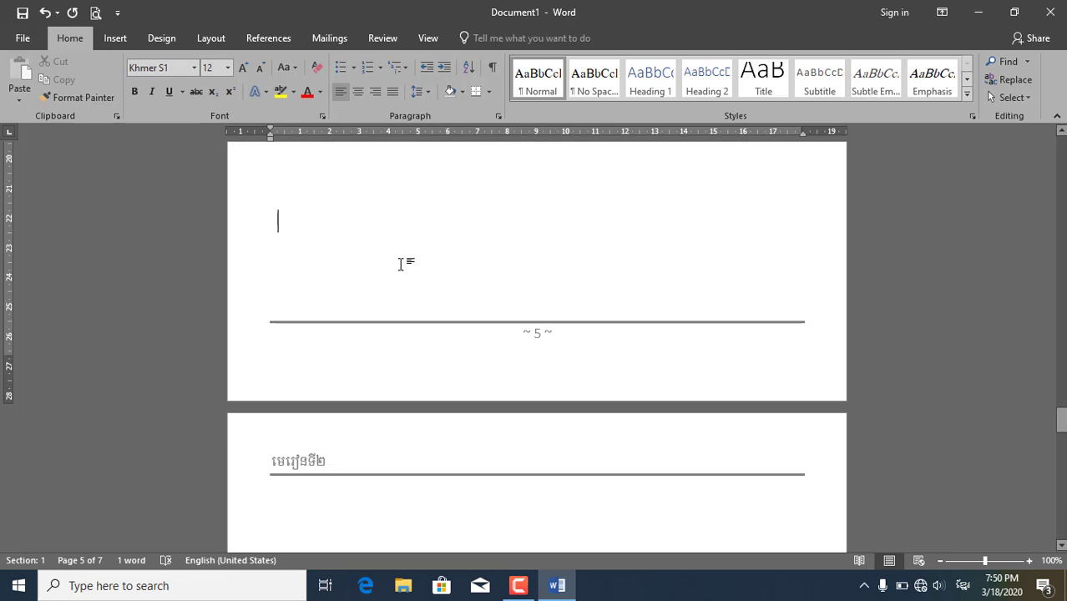
scroll(401, 297, "down", 3)
left_click(402, 389)
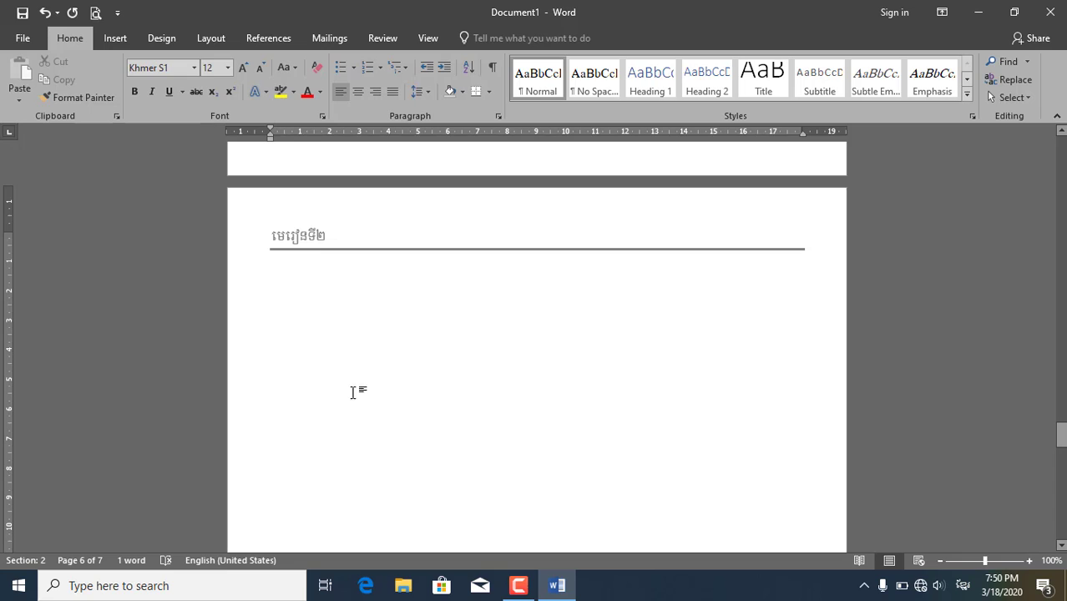
Put the caret at the top of page 7 and bring up the page layout tools.
scroll(483, 345, "down", 5)
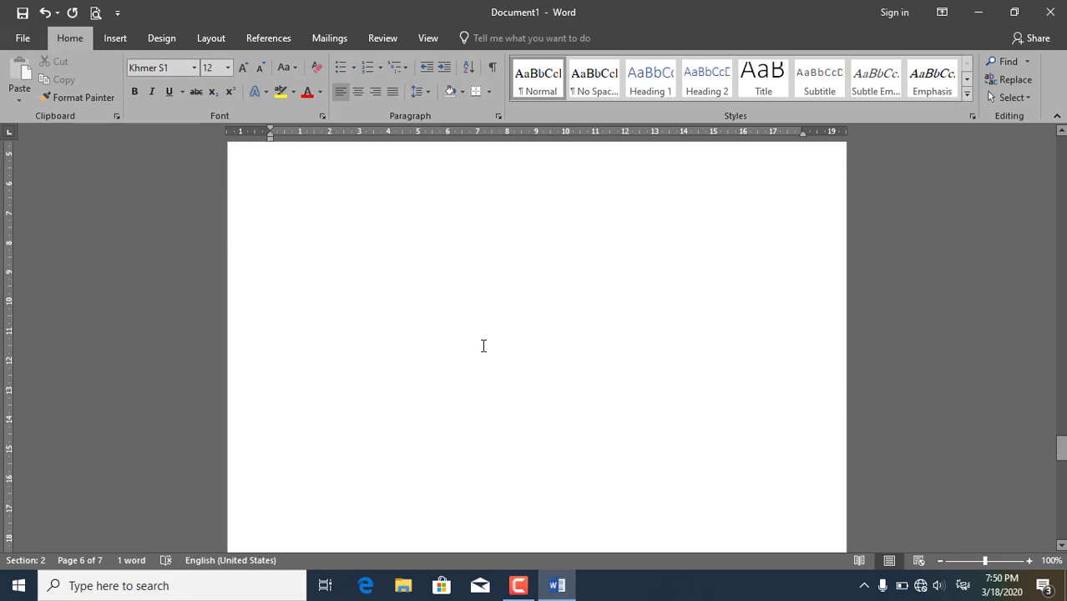
scroll(483, 346, "down", 5)
scroll(481, 352, "down", 5)
scroll(522, 364, "down", 4)
scroll(522, 366, "down", 5)
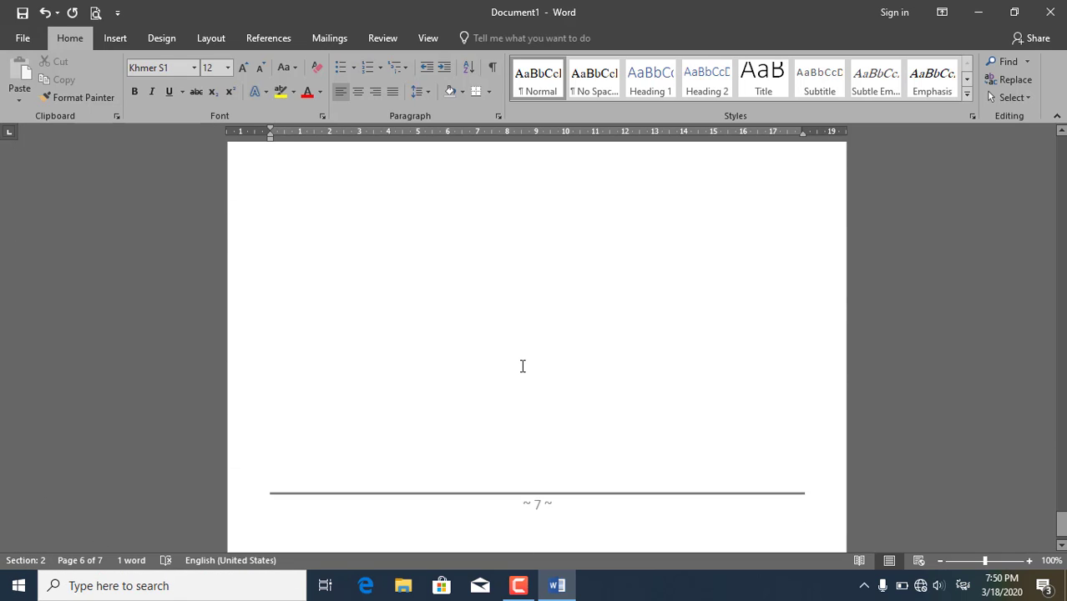
scroll(521, 370, "down", 2)
left_click(436, 458)
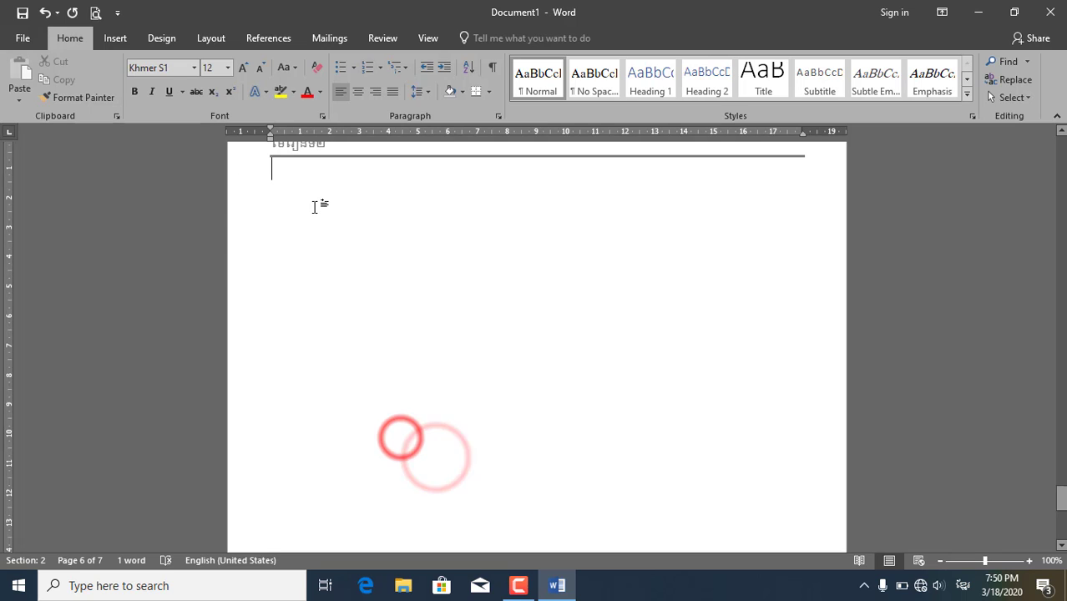
left_click(207, 38)
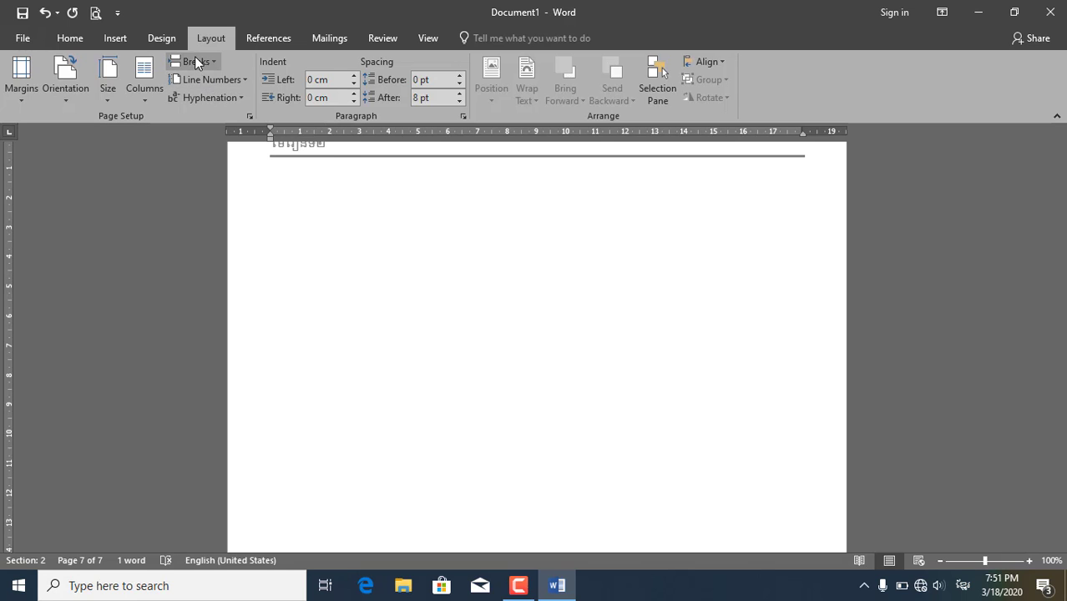
Insert a Next Page section break so page 7 begins Section 3.
left_click(197, 67)
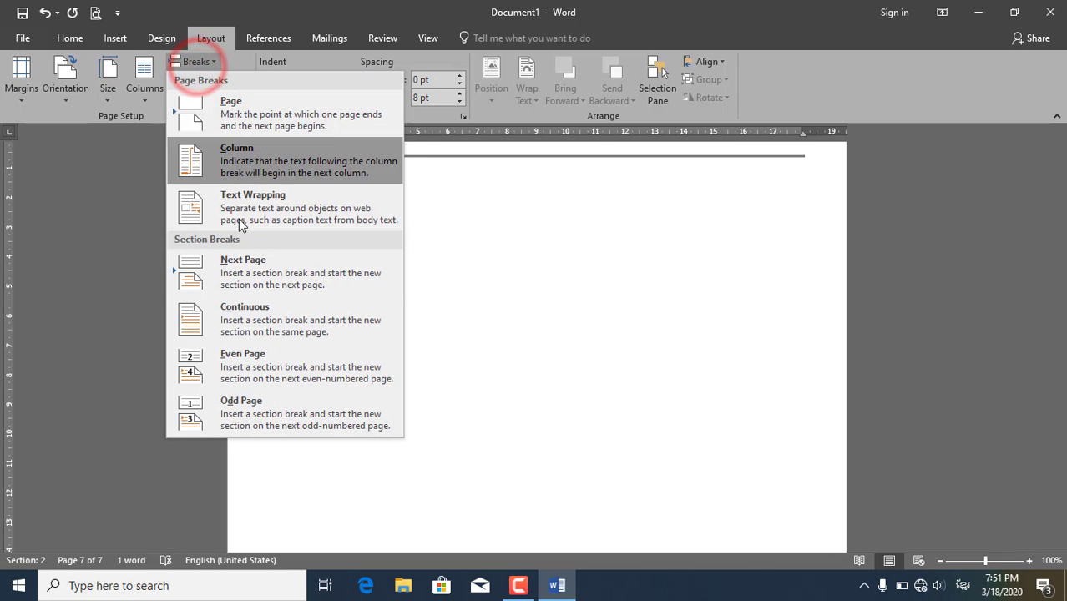
left_click(263, 270)
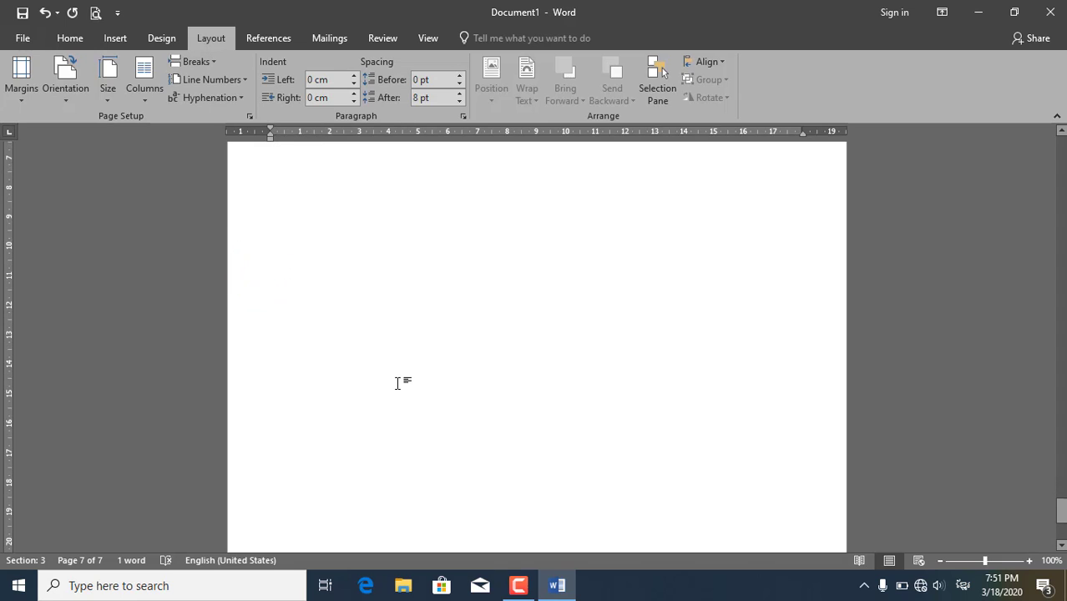
scroll(393, 380, "down", 3)
scroll(392, 384, "down", 5)
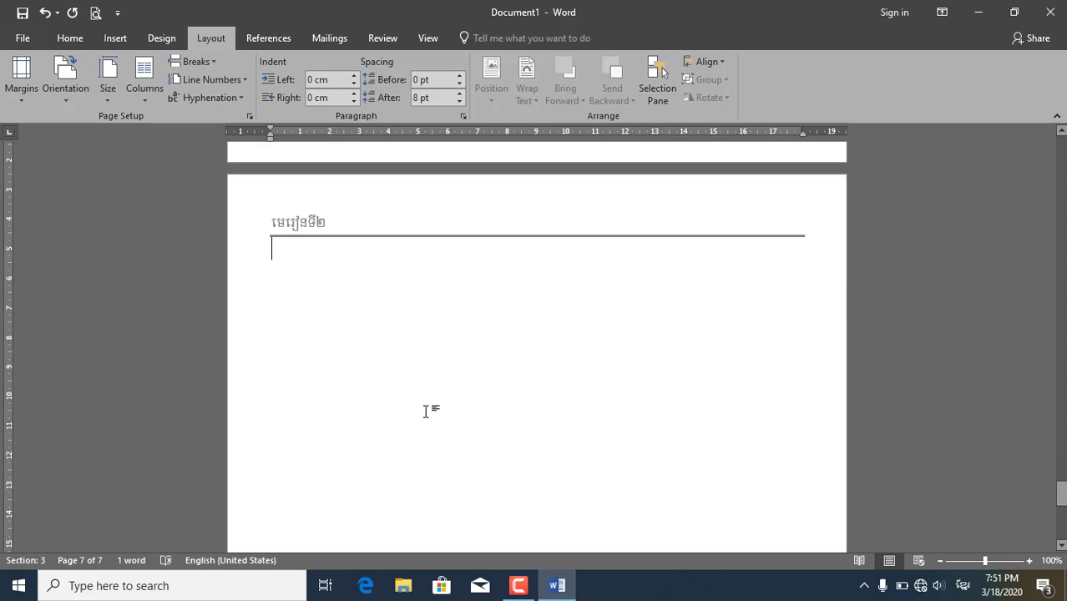
scroll(409, 401, "down", 5)
scroll(410, 400, "down", 1)
scroll(410, 400, "up", 2)
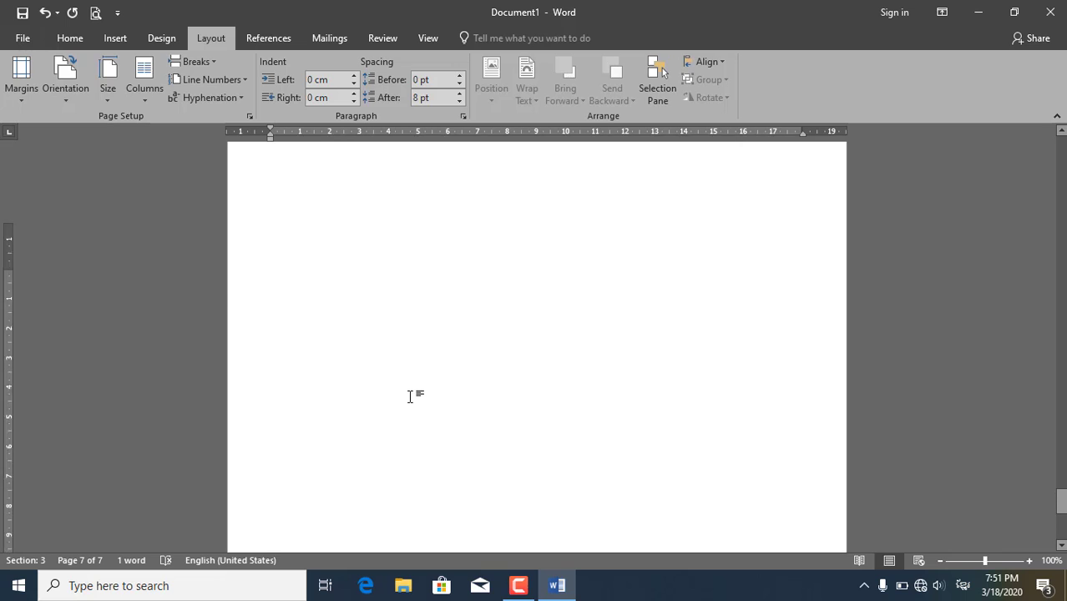
scroll(407, 404, "down", 5)
scroll(405, 406, "down", 6)
scroll(409, 404, "down", 6)
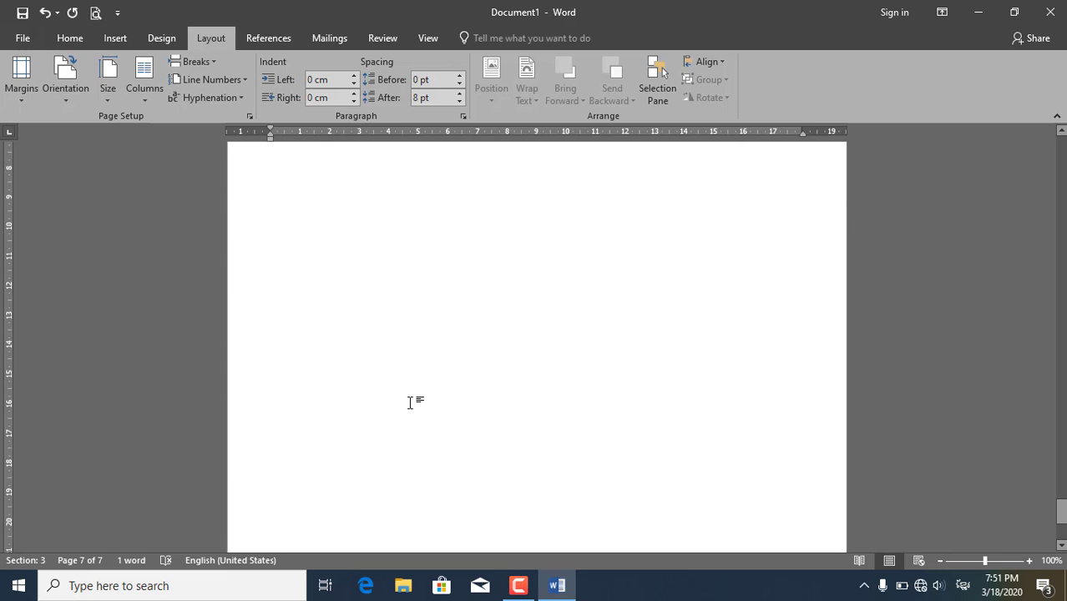
Review the seven pages to confirm page 7 sits in Section 3 under the មេរៀនទី២ header.
left_click(193, 61)
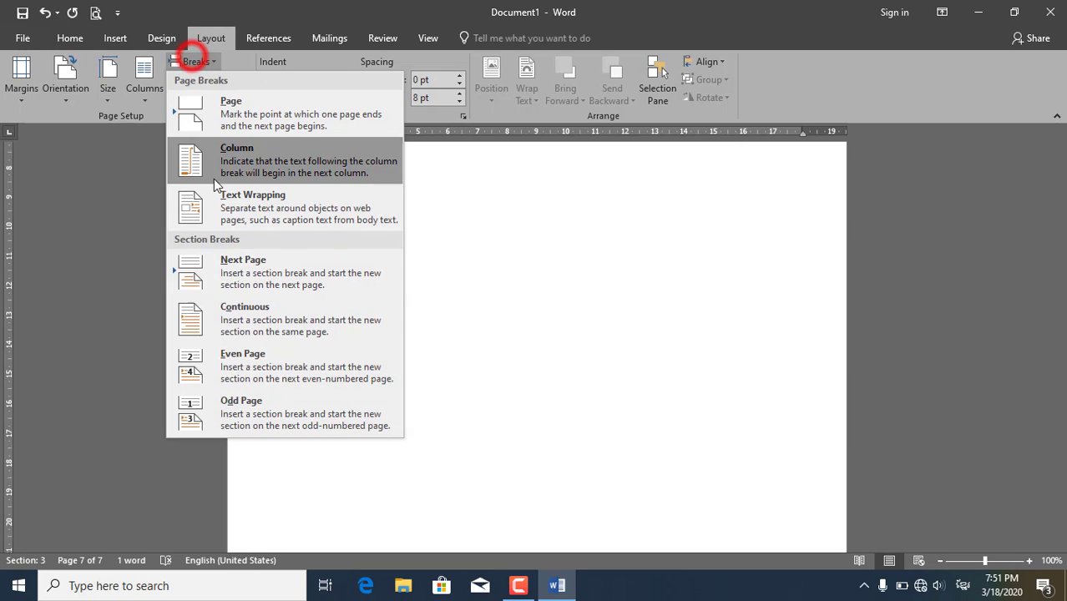
left_click(537, 315)
scroll(518, 393, "down", 5)
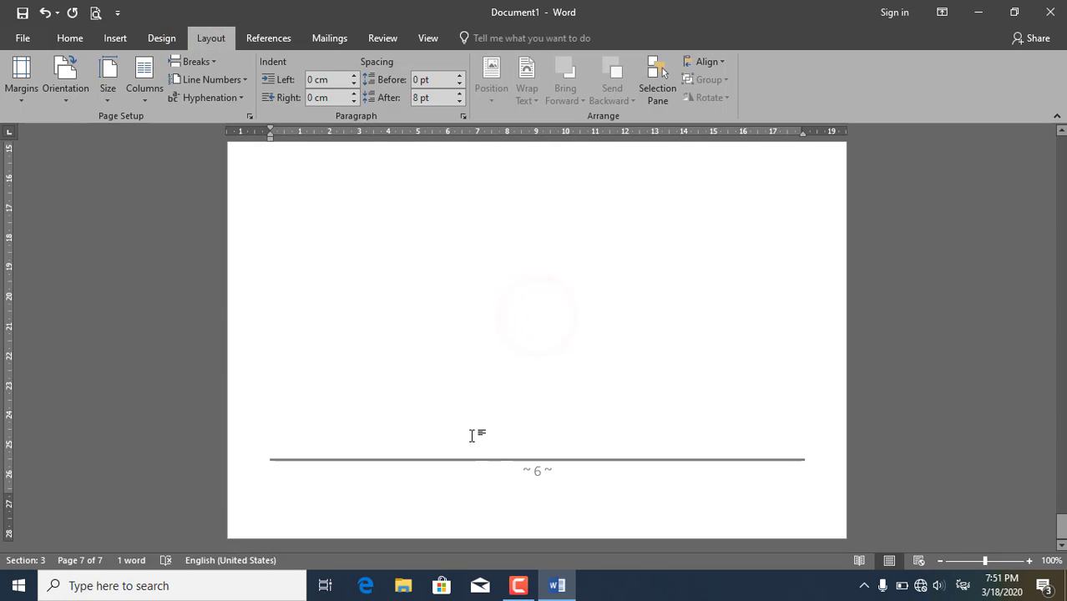
left_click(472, 433)
scroll(338, 415, "up", 10)
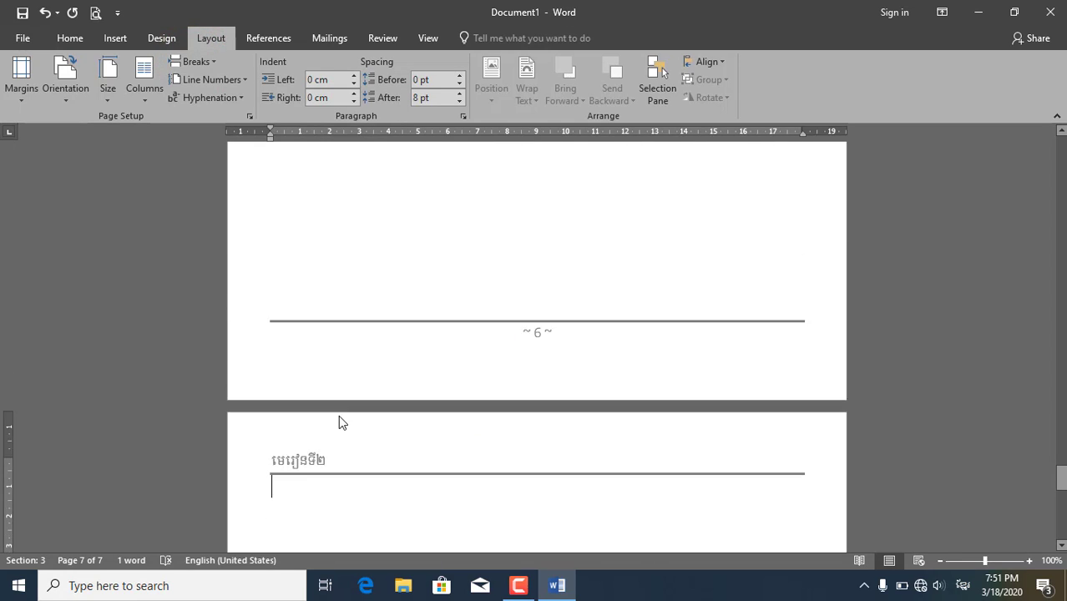
scroll(338, 415, "up", 10)
scroll(340, 416, "down", 5)
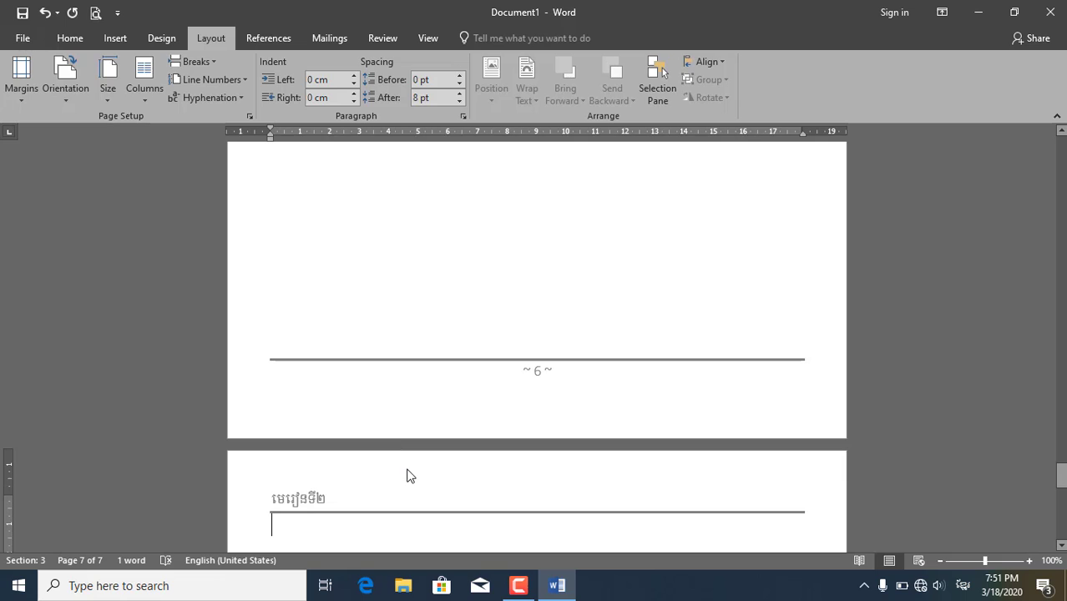
scroll(409, 477, "up", 5)
scroll(409, 471, "up", 2)
scroll(409, 472, "up", 3)
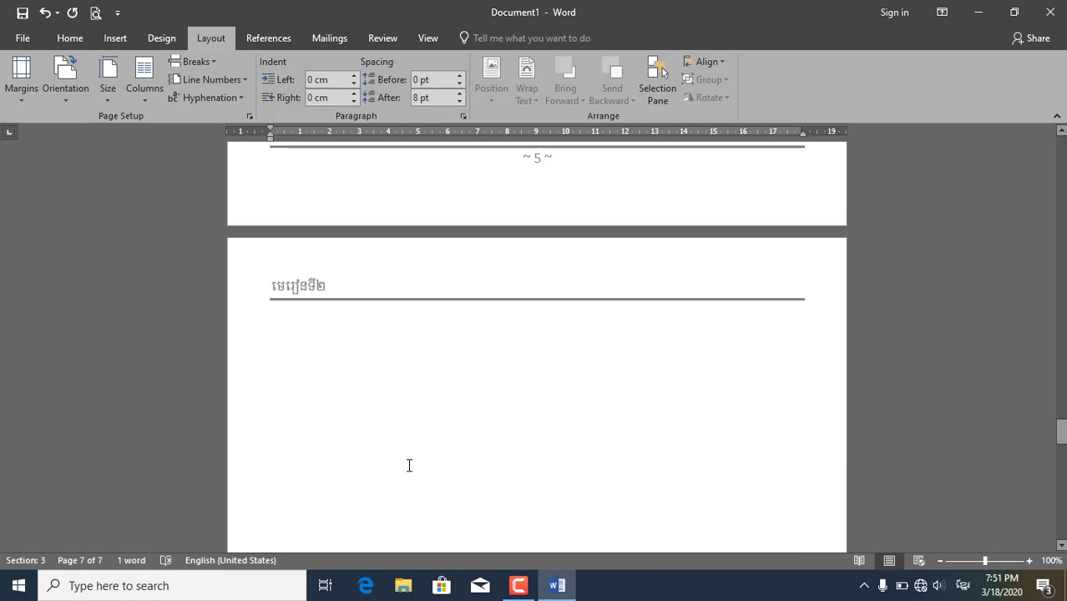
scroll(409, 465, "up", 3)
scroll(409, 465, "up", 5)
scroll(410, 465, "up", 1)
scroll(410, 464, "down", 5)
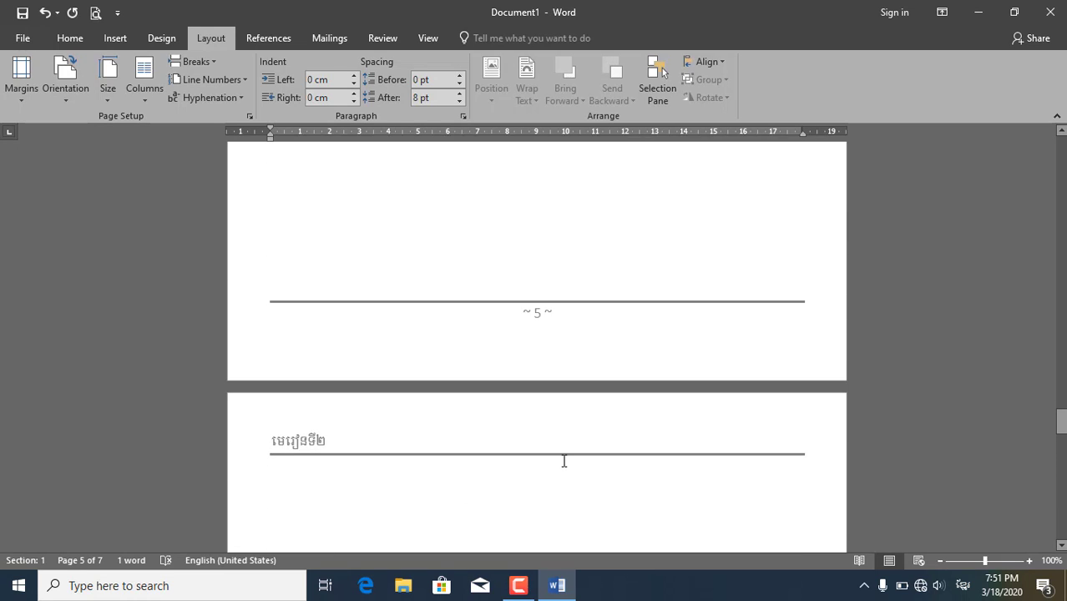
scroll(531, 351, "up", 5)
scroll(529, 351, "up", 6)
scroll(517, 353, "up", 4)
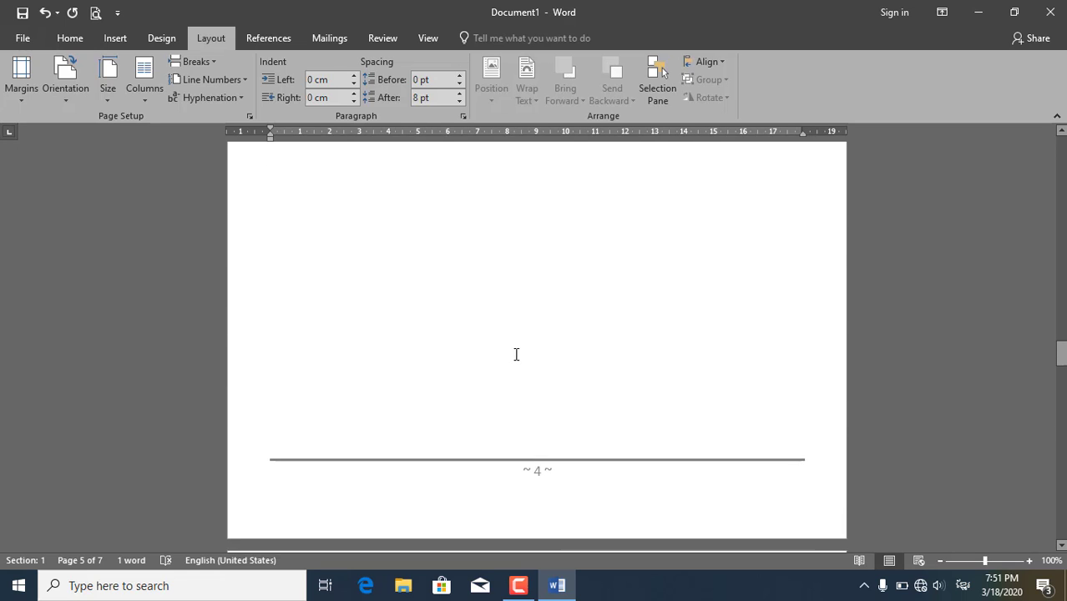
scroll(520, 352, "up", 2)
scroll(519, 352, "up", 6)
scroll(533, 345, "up", 4)
scroll(536, 338, "up", 4)
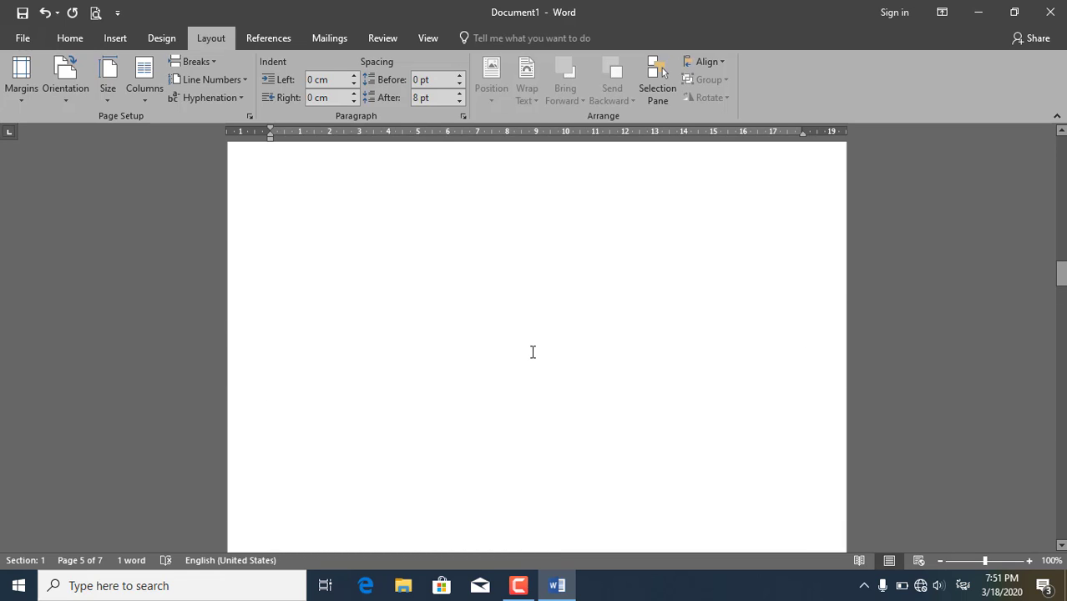
scroll(531, 350, "up", 4)
scroll(531, 357, "up", 4)
Open page 1's footer and bring up the Format Page Numbers settings for its page number.
scroll(539, 359, "up", 6)
scroll(541, 355, "up", 6)
scroll(541, 354, "up", 8)
double_click(539, 430)
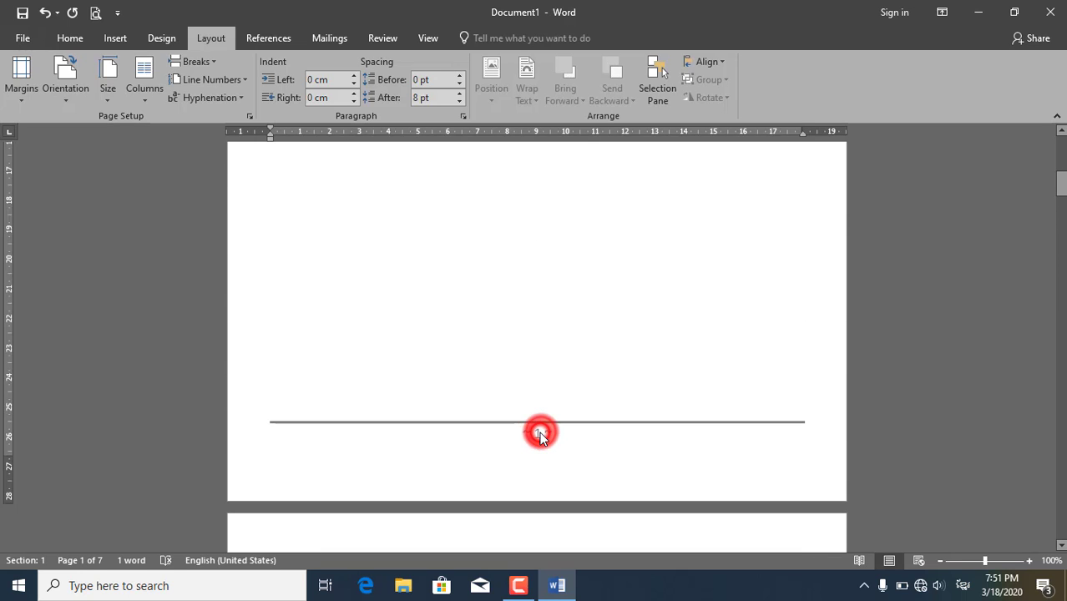
double_click(539, 433)
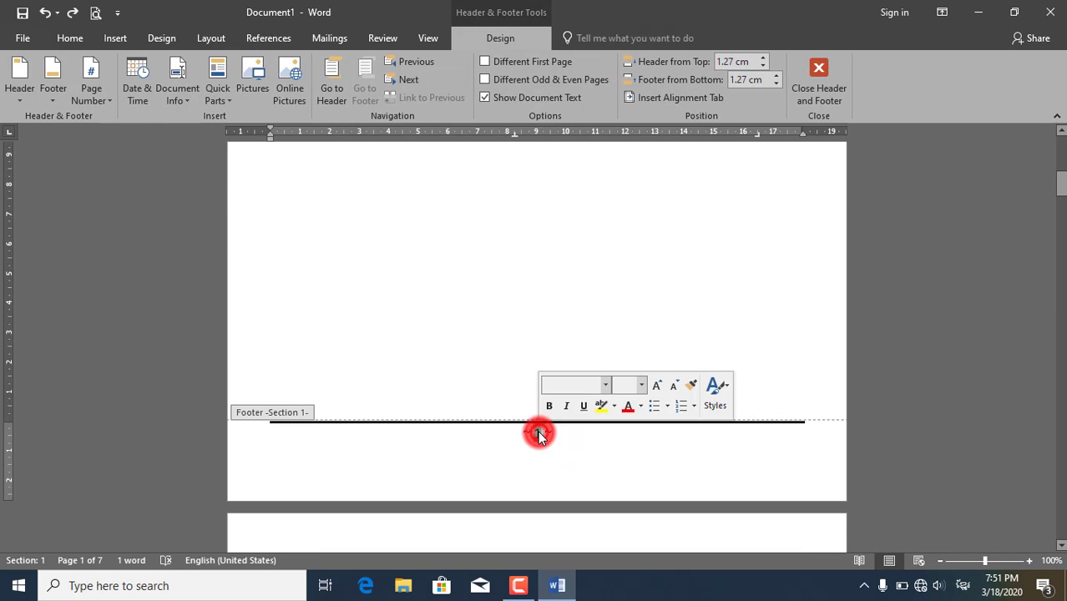
left_click(92, 100)
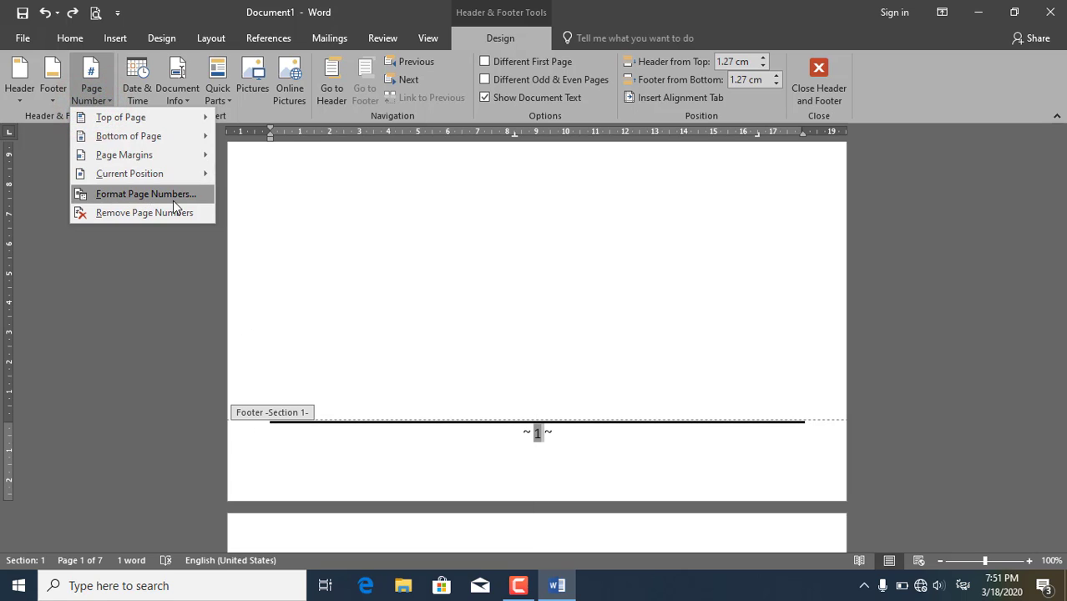
left_click(173, 201)
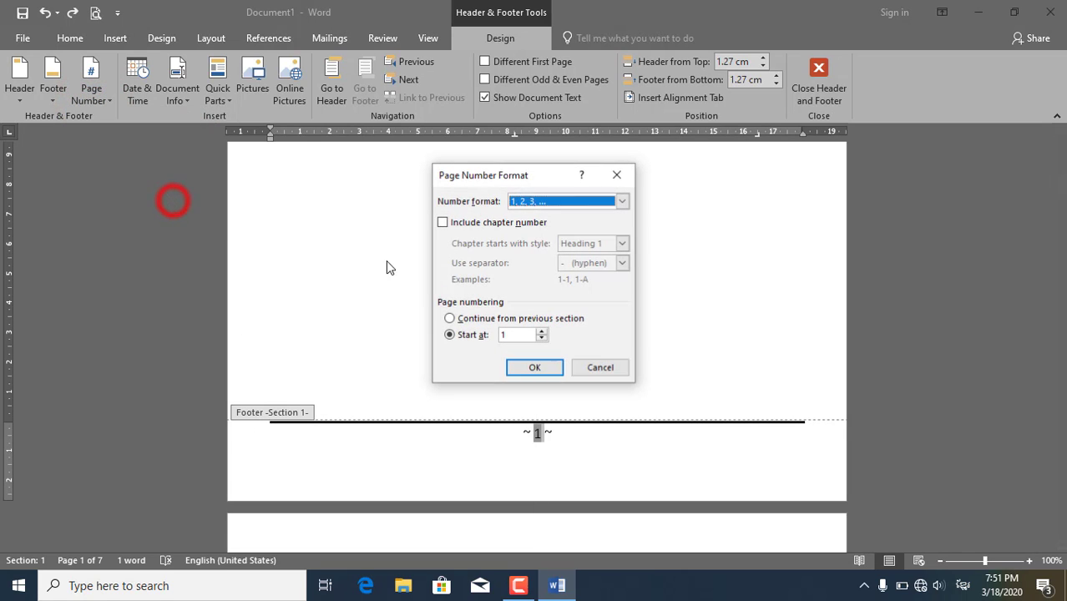
Apply I, II, III numbering with chapter number (Heading 1, hyphen), dismissing the missing-chapter warning.
left_click(625, 202)
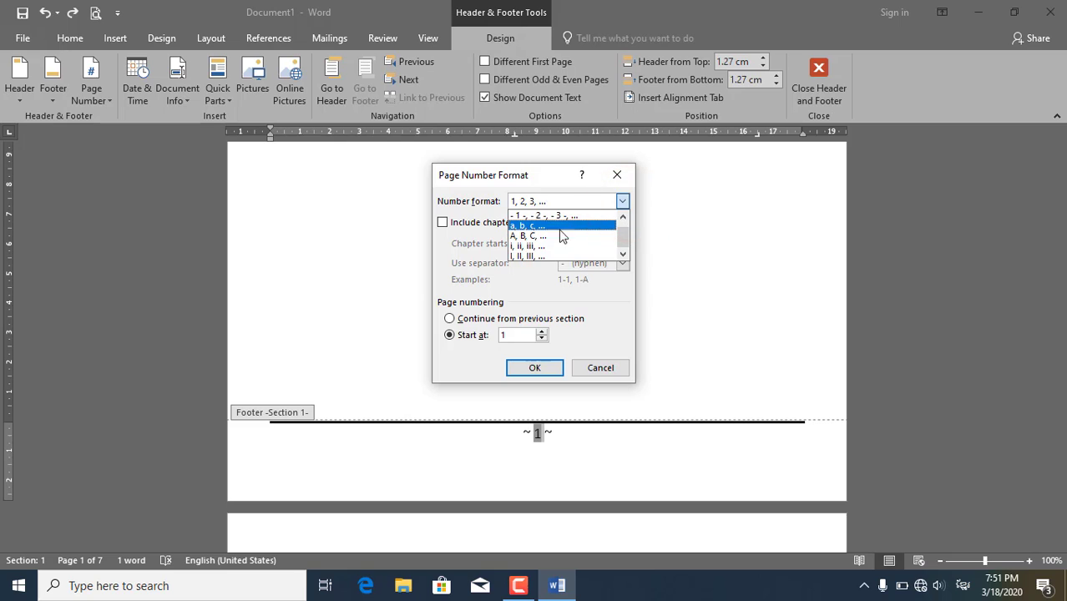
left_click(528, 256)
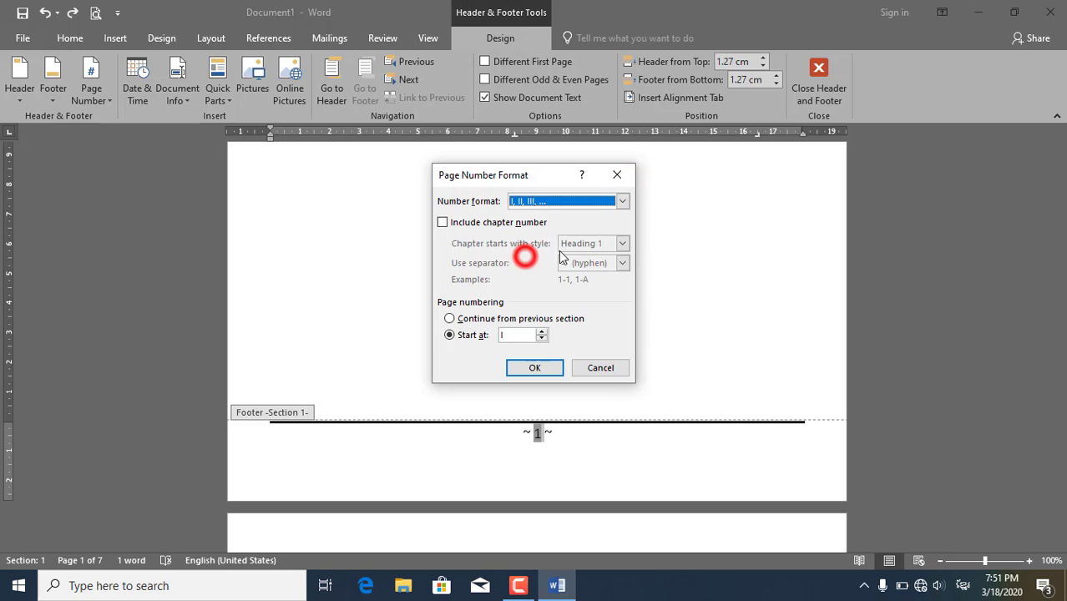
left_click(443, 222)
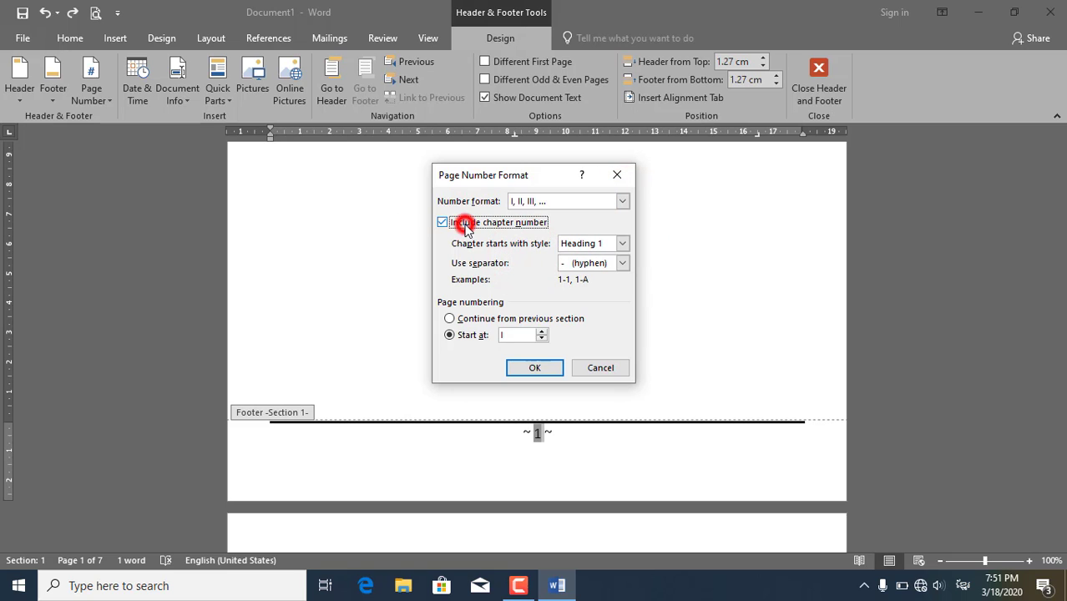
left_click(622, 244)
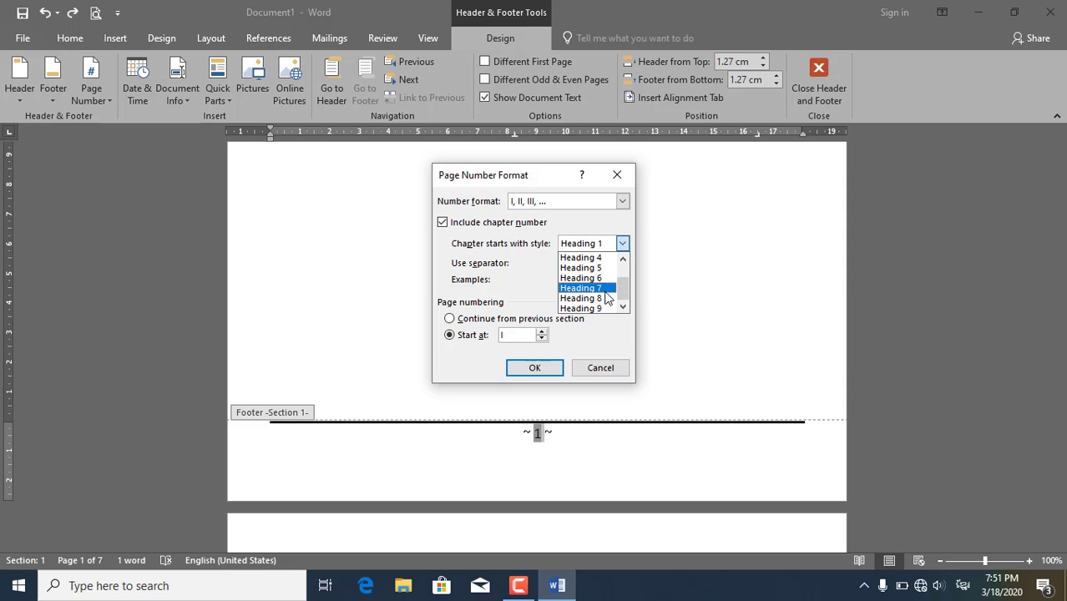
left_click(625, 243)
left_click(622, 264)
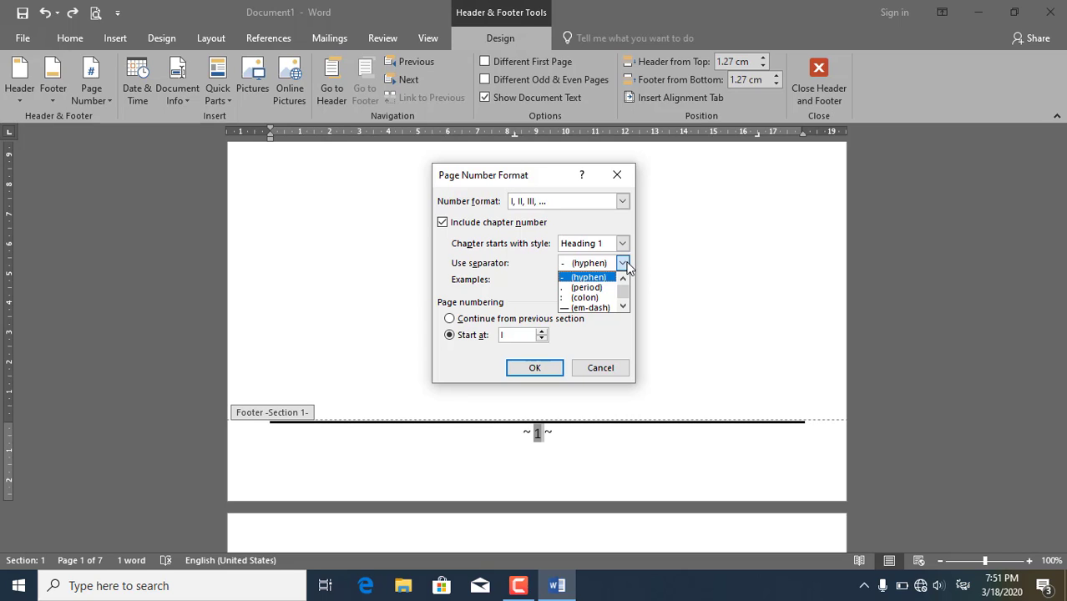
left_click(624, 263)
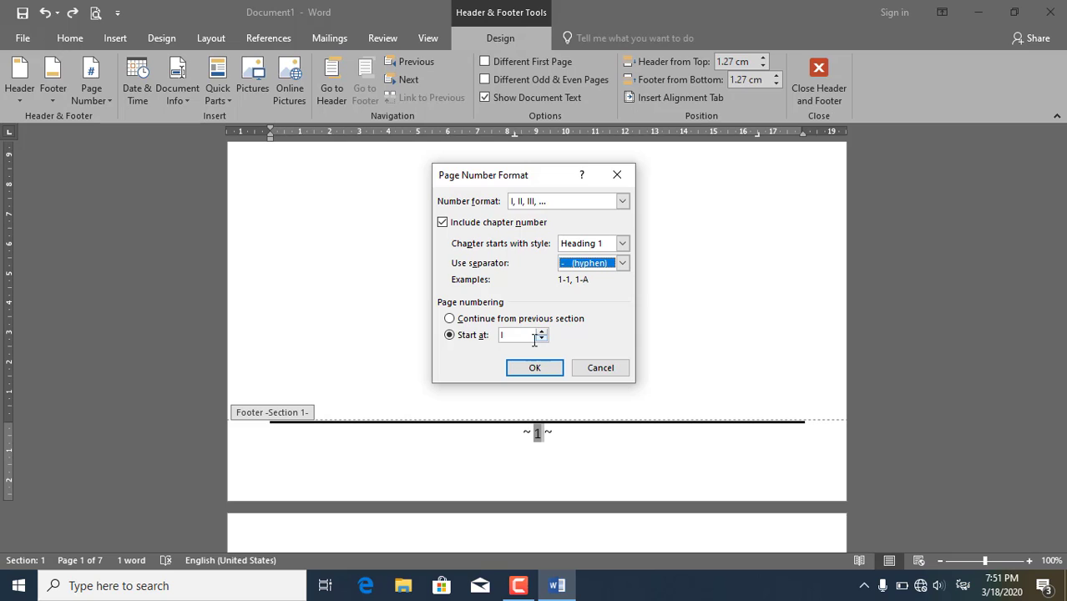
left_click(526, 375)
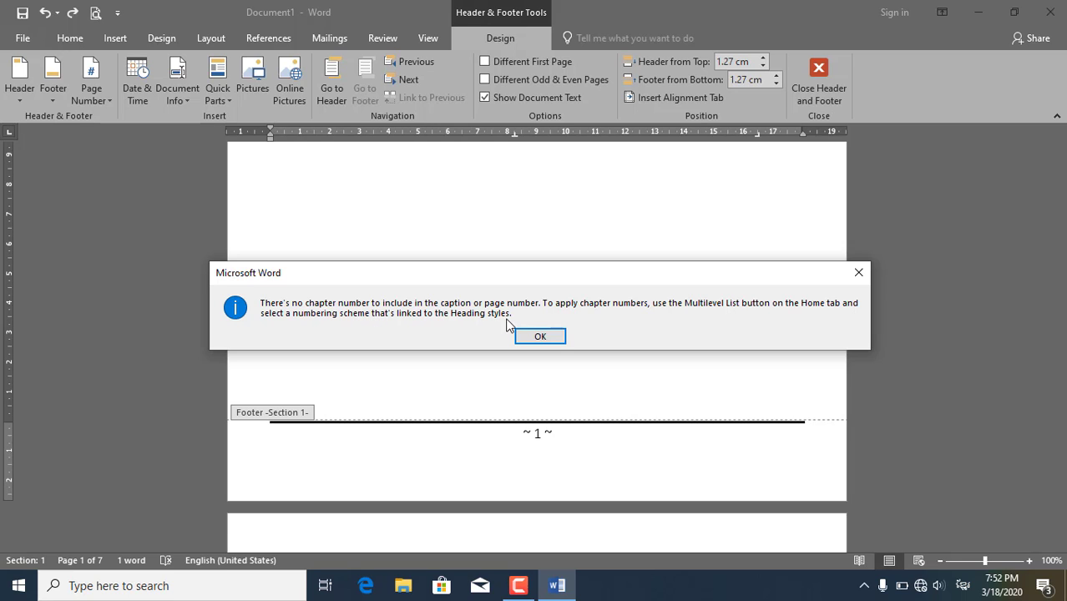
left_click(551, 342)
Open Format Page Numbers for the Section 2 footer page number showing 6.
scroll(590, 428, "down", 3)
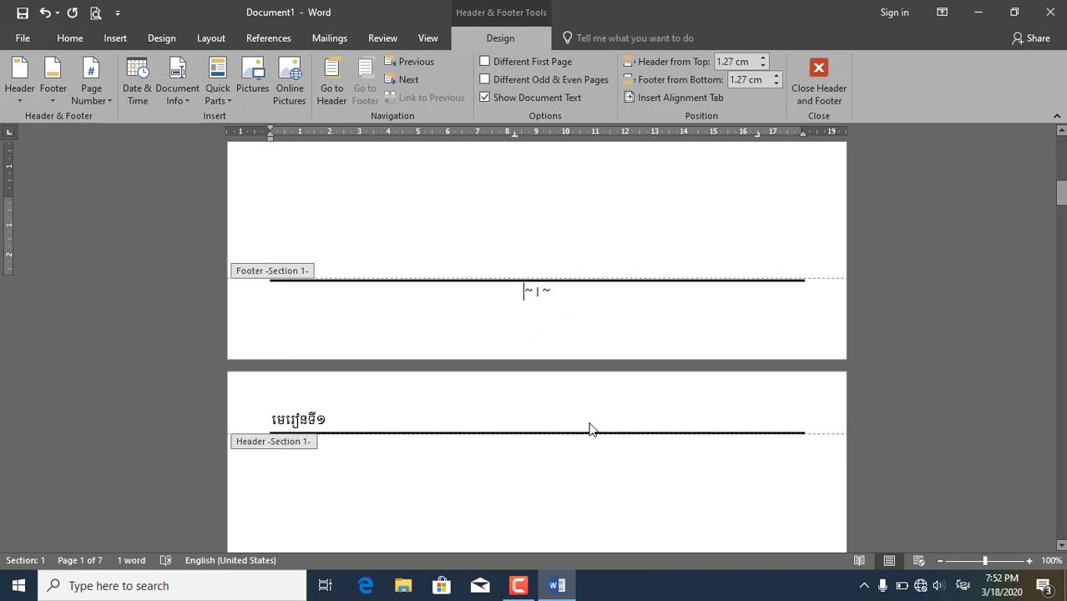
scroll(582, 391, "down", 5)
scroll(583, 391, "down", 3)
scroll(576, 389, "down", 3)
scroll(558, 379, "down", 5)
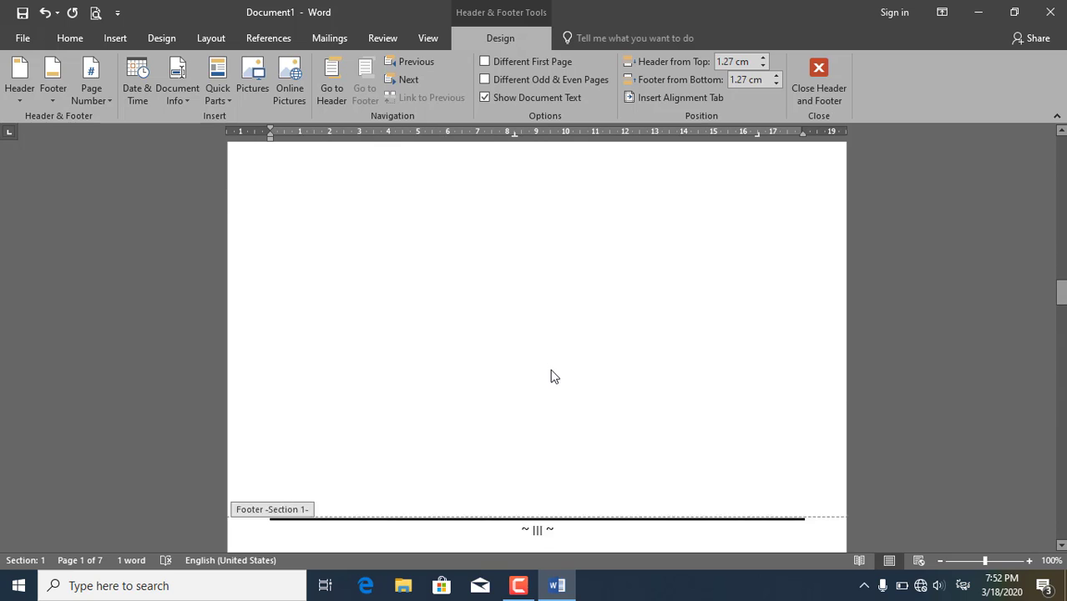
scroll(551, 374, "down", 3)
scroll(553, 283, "down", 5)
scroll(555, 310, "down", 10)
scroll(522, 337, "down", 8)
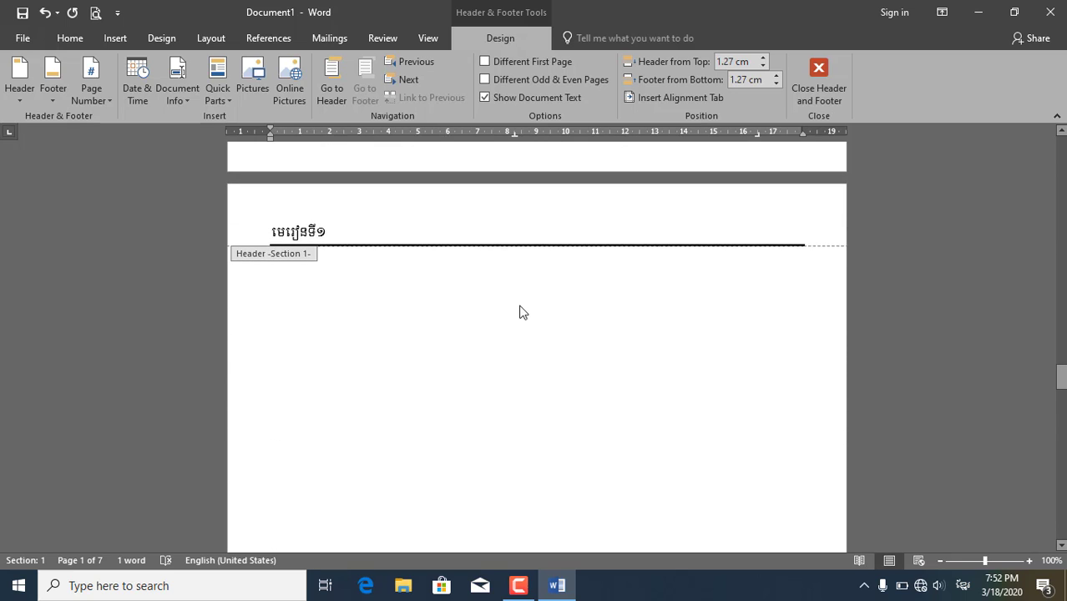
scroll(550, 250, "up", 2)
scroll(543, 203, "down", 7)
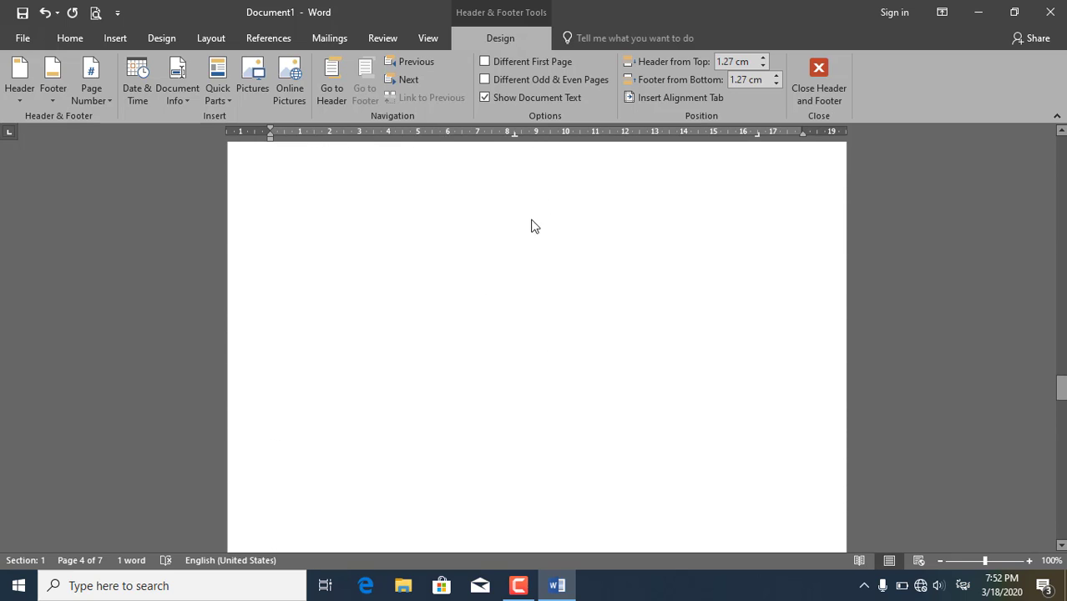
scroll(533, 226, "down", 7)
scroll(560, 414, "down", 4)
scroll(545, 310, "down", 4)
scroll(528, 424, "down", 12)
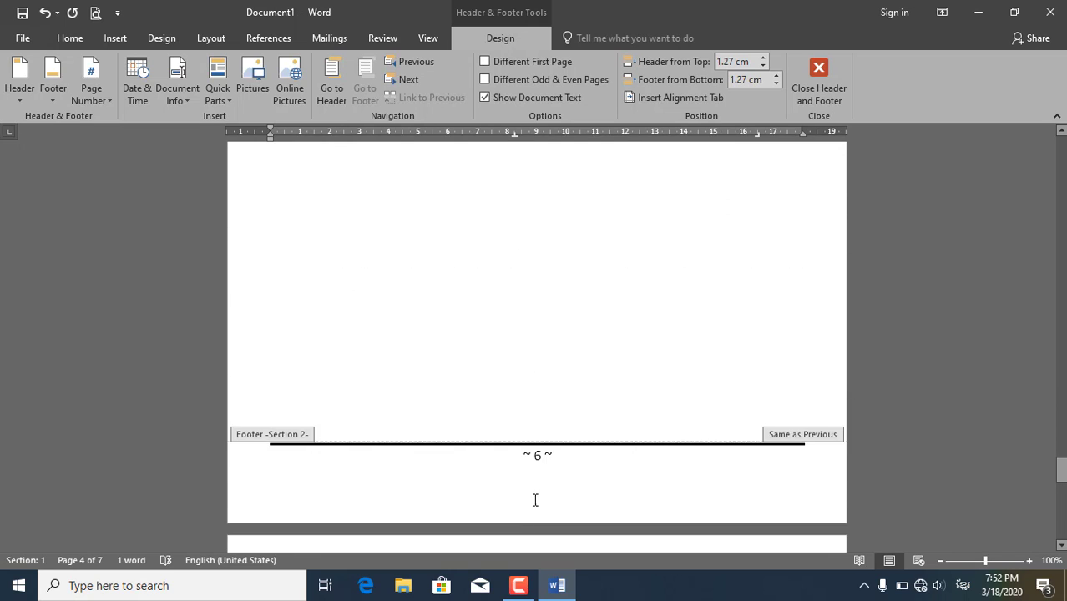
scroll(536, 497, "down", 2)
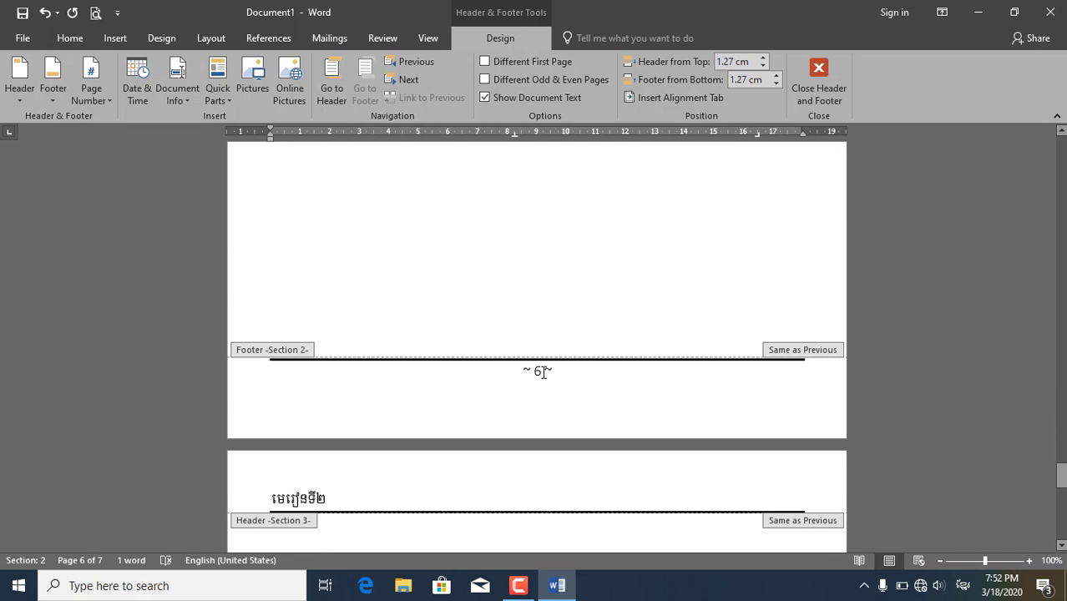
double_click(538, 371)
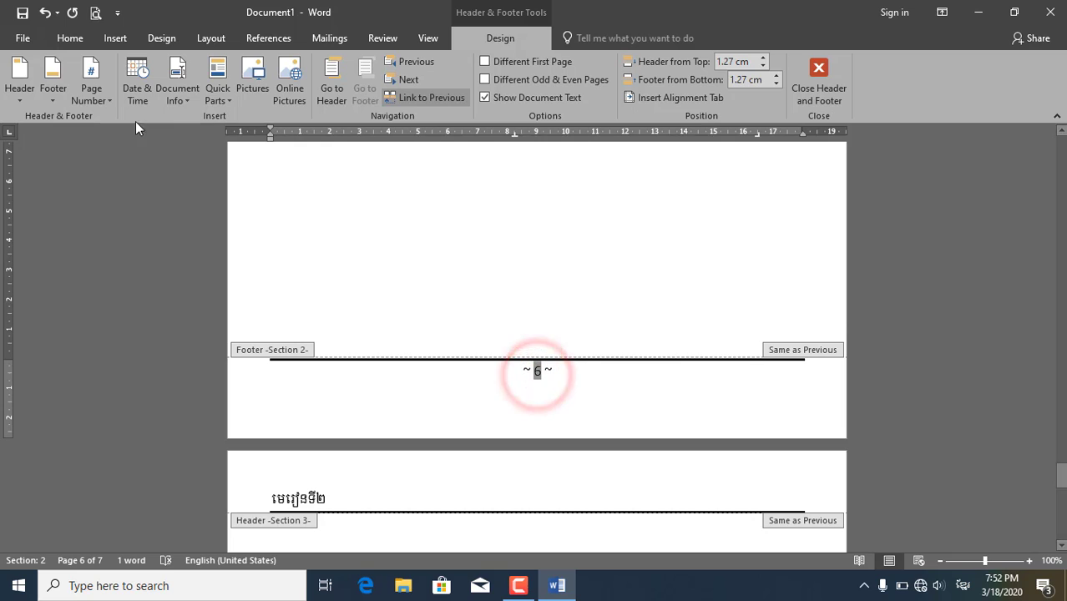
left_click(91, 92)
left_click(137, 190)
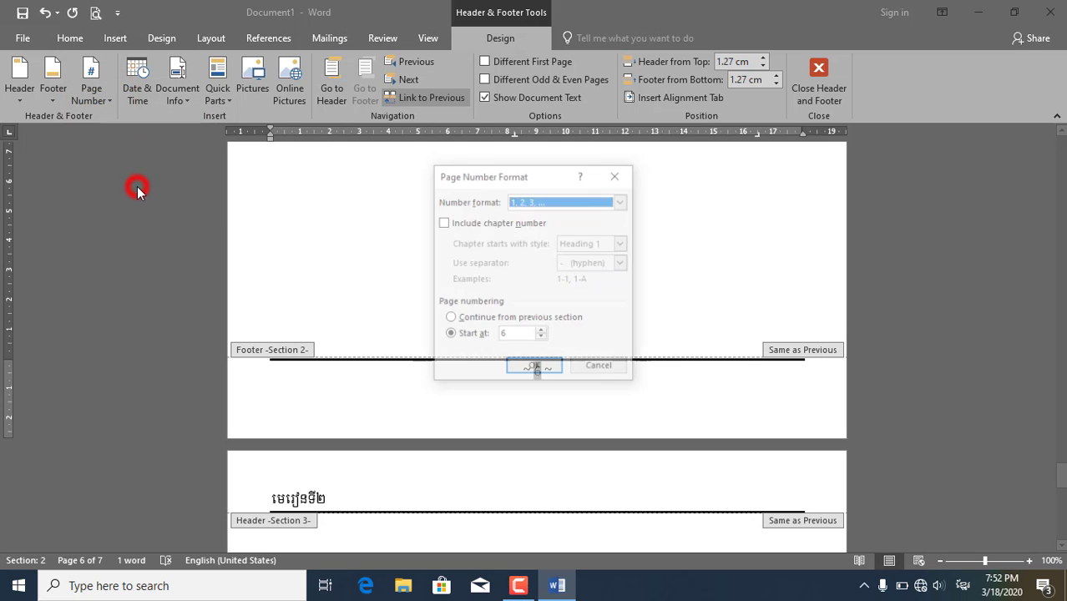
Keep 1, 2, 3 format and correct the invalid Start at value to 1.
left_click(541, 332)
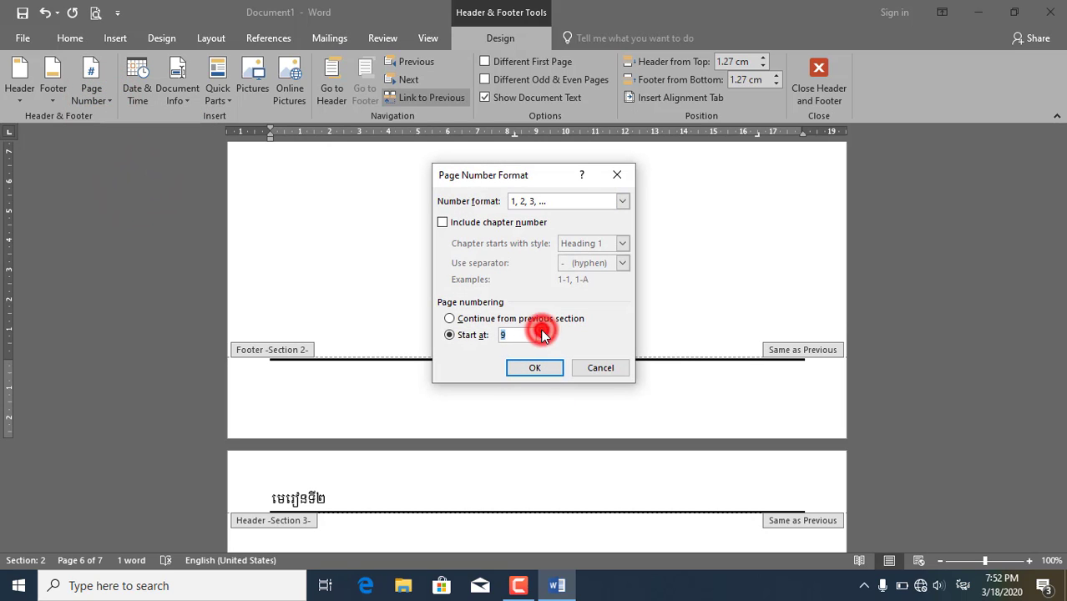
left_click(541, 331)
left_click(541, 332)
left_click(622, 200)
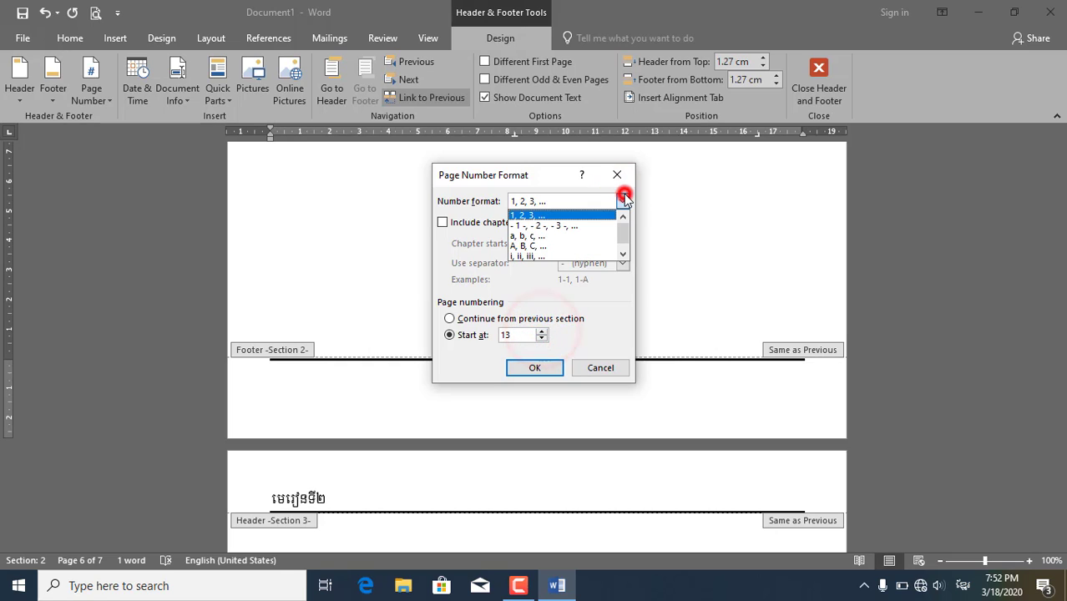
left_click(541, 219)
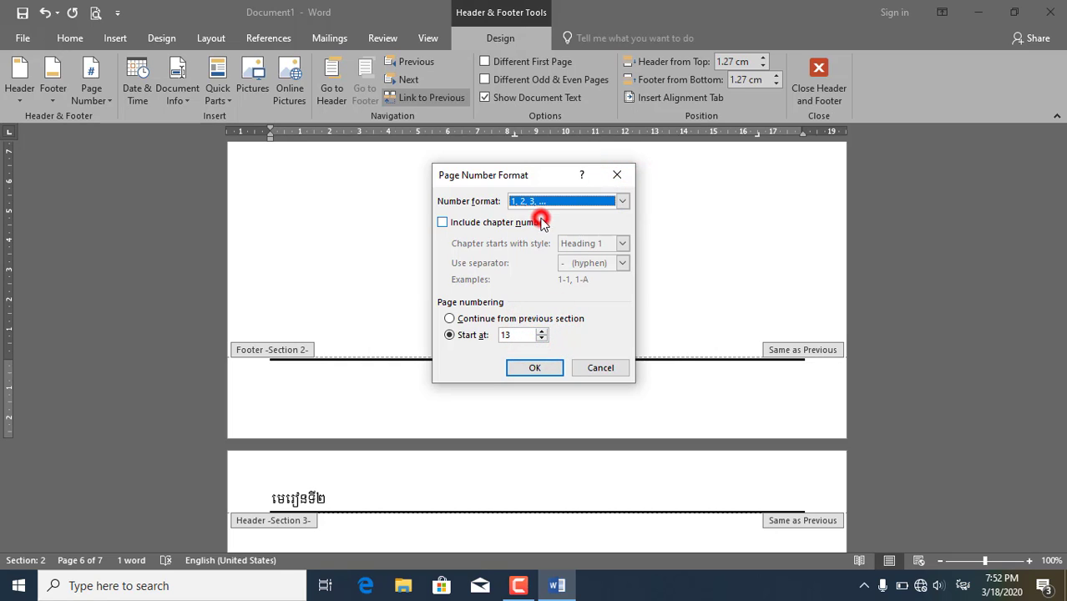
left_click(541, 331)
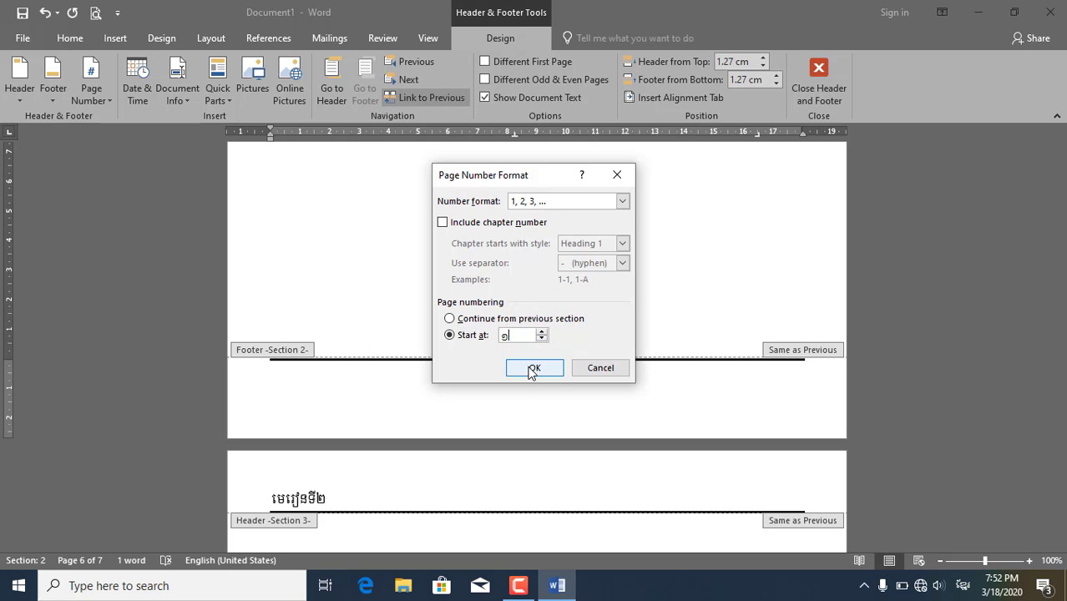
left_click(531, 369)
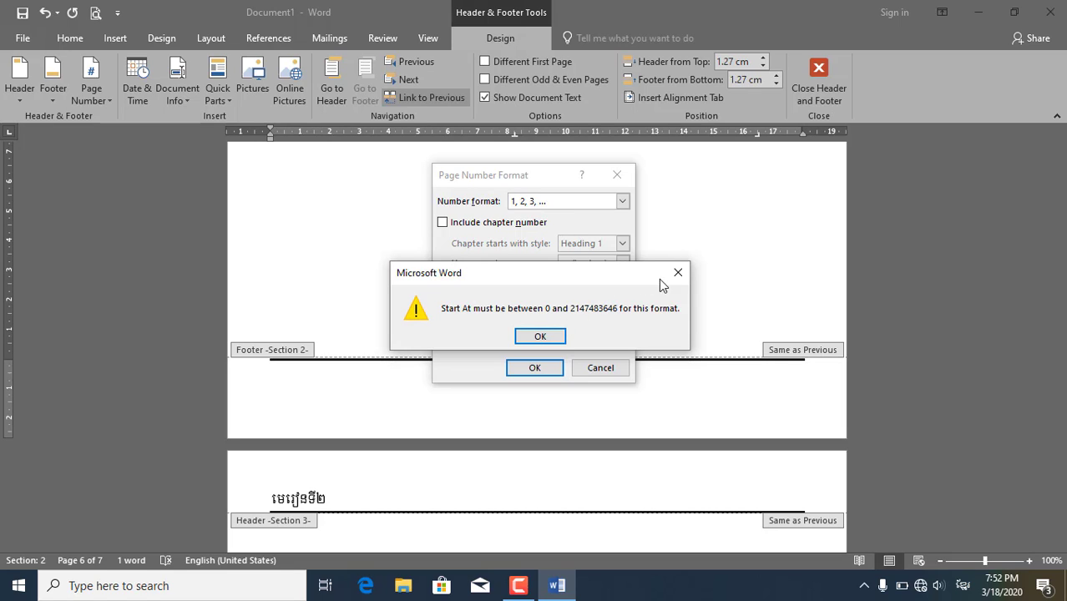
left_click(679, 279)
left_click(526, 334)
key("BackSpace")
type("1")
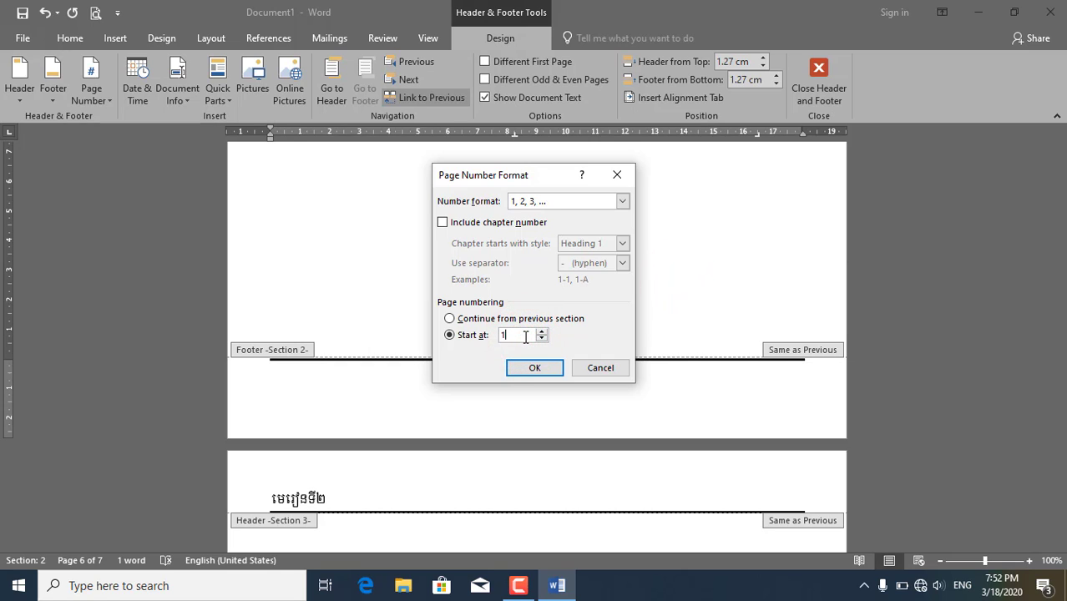
Confirm Section 2 numbering restarts at 1, then select the Section 3 footer page number.
left_click(535, 368)
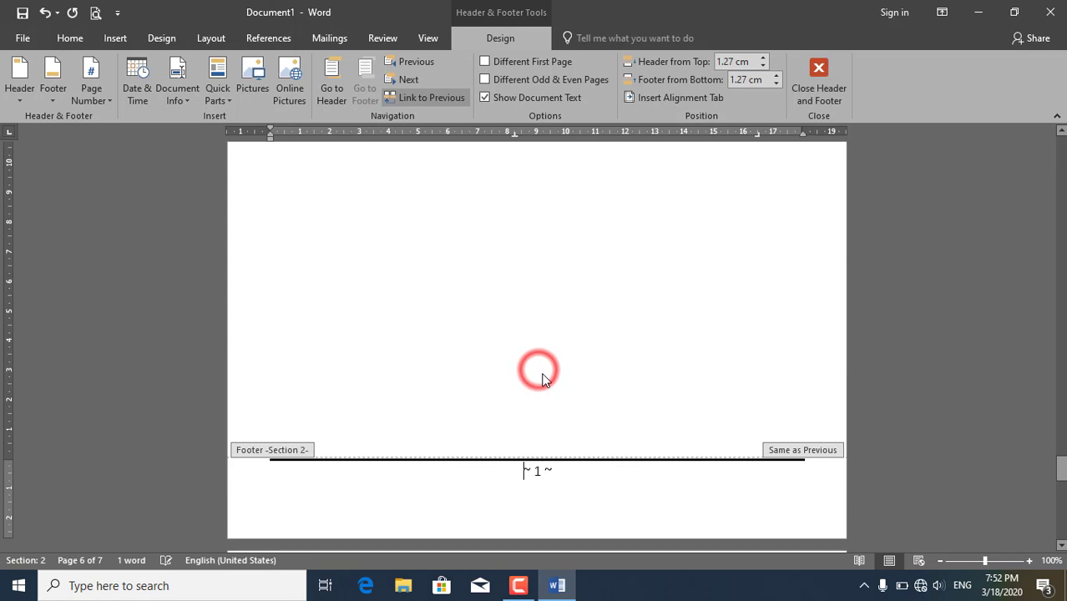
scroll(545, 374, "down", 10)
scroll(545, 382, "down", 1)
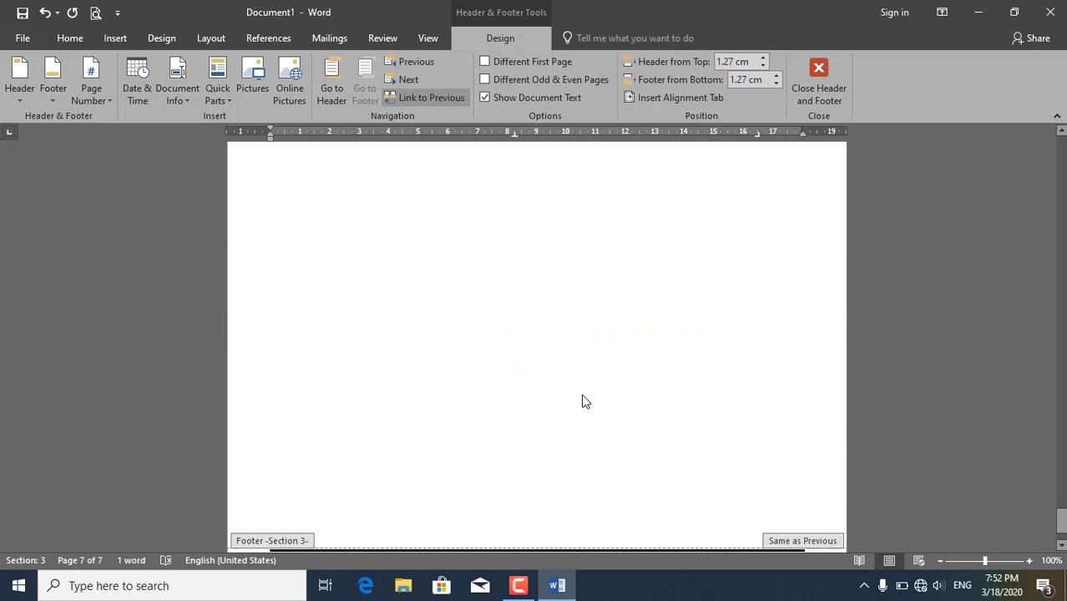
scroll(583, 400, "down", 5)
left_click(412, 392)
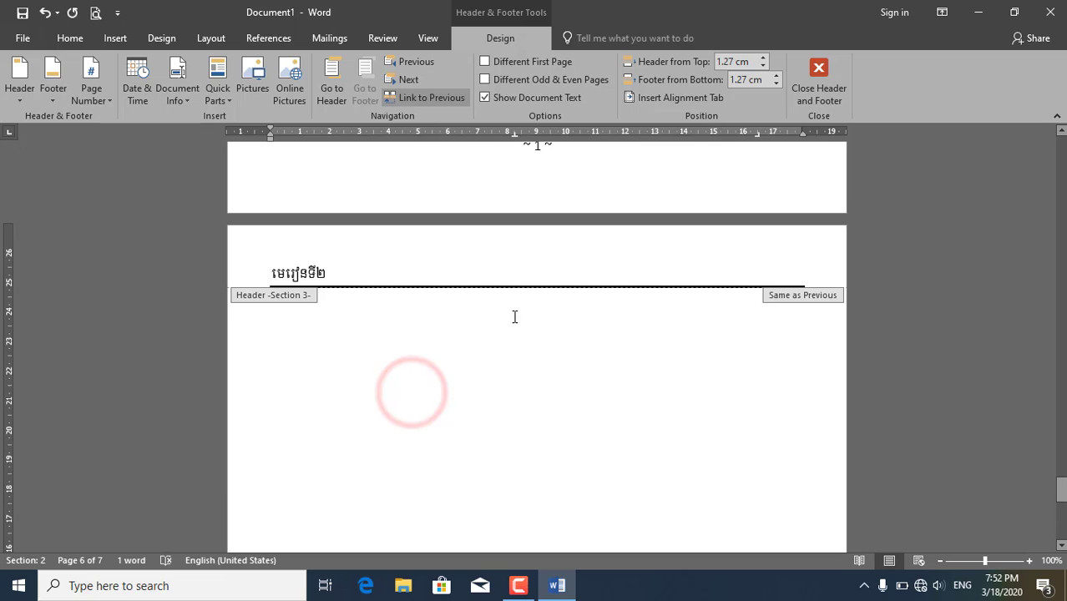
key("Up")
left_click(550, 467)
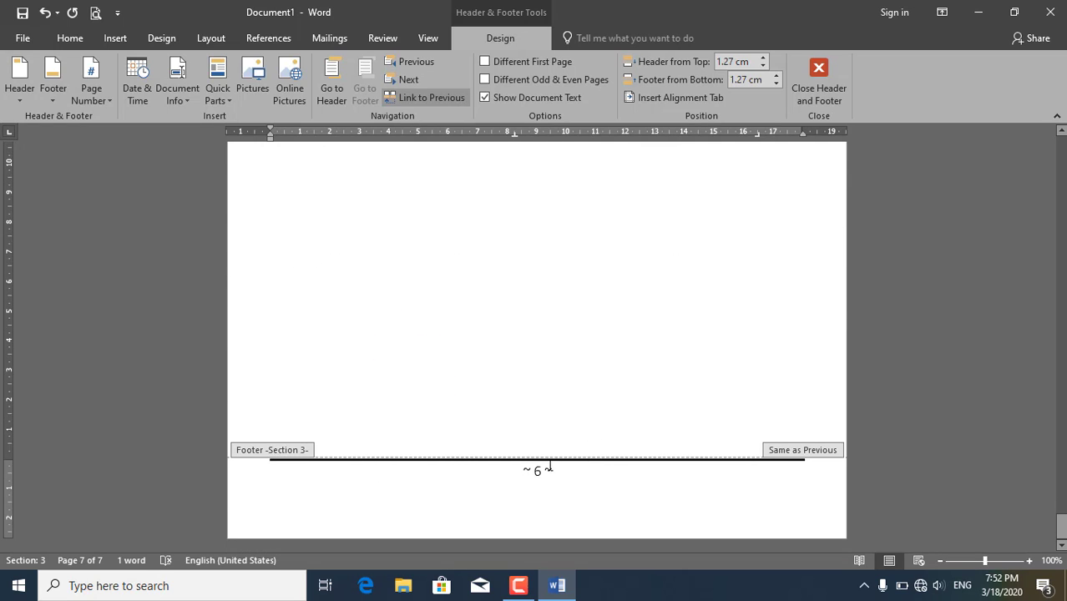
double_click(537, 471)
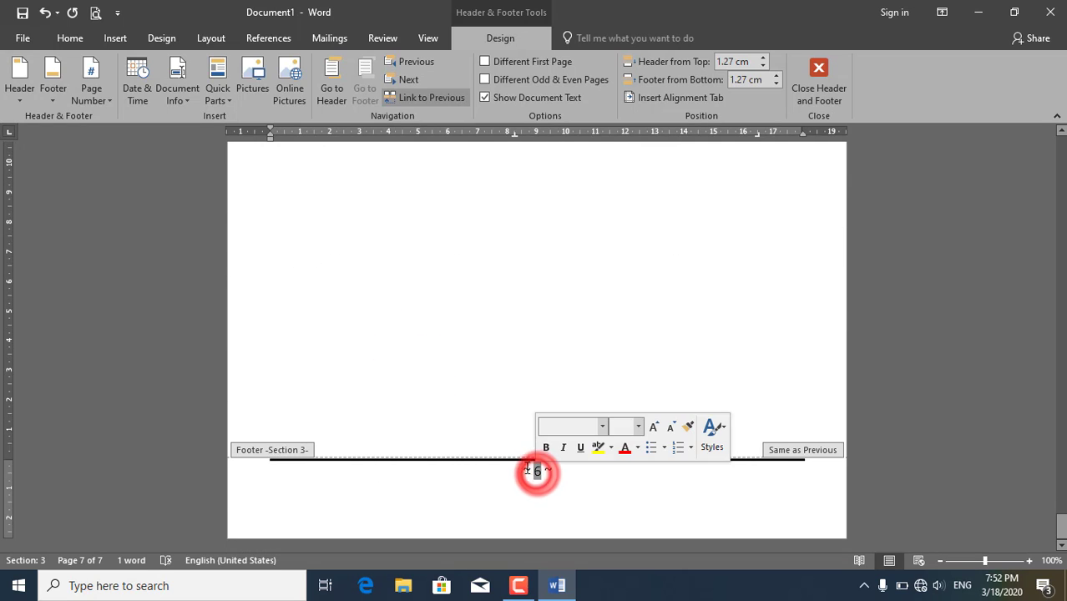
Set Section 3 page numbering to start at 2 and close footer editing.
left_click(91, 92)
left_click(133, 193)
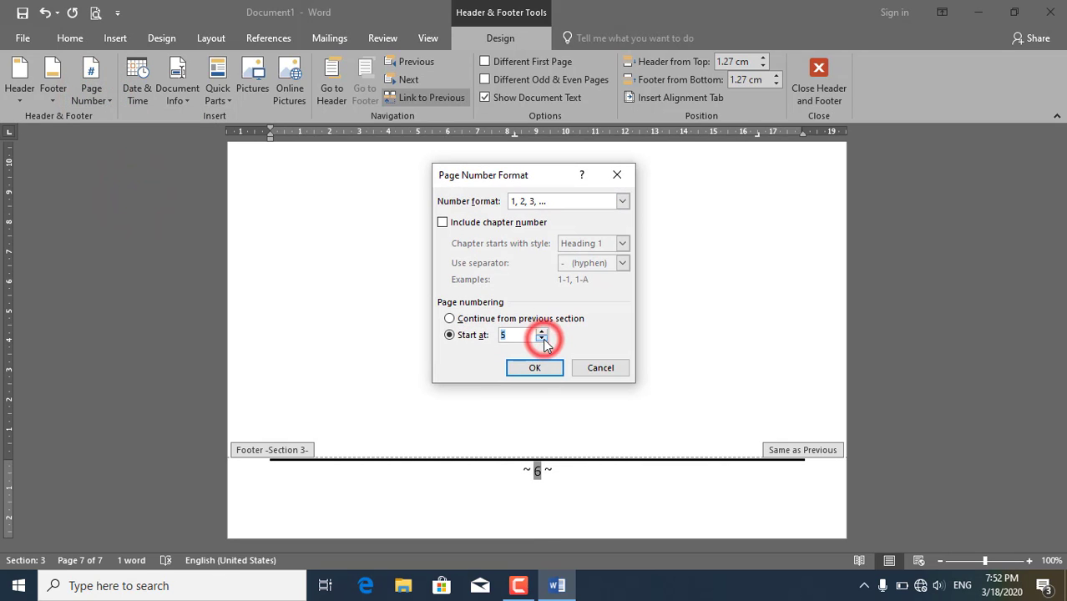
left_click(543, 339)
left_click(543, 331)
left_click(542, 332)
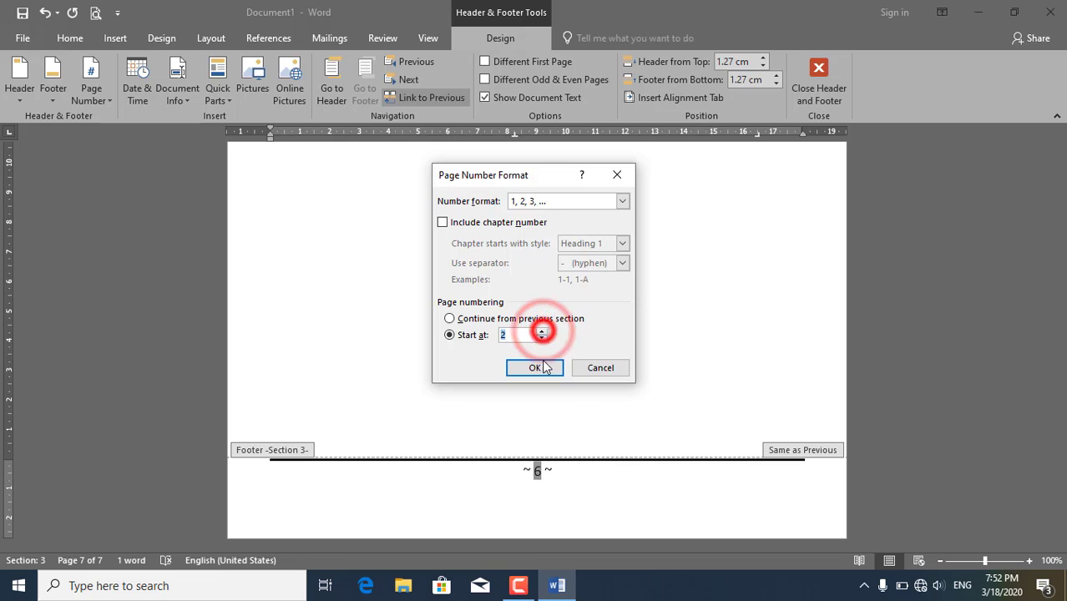
left_click(539, 366)
left_click(571, 409)
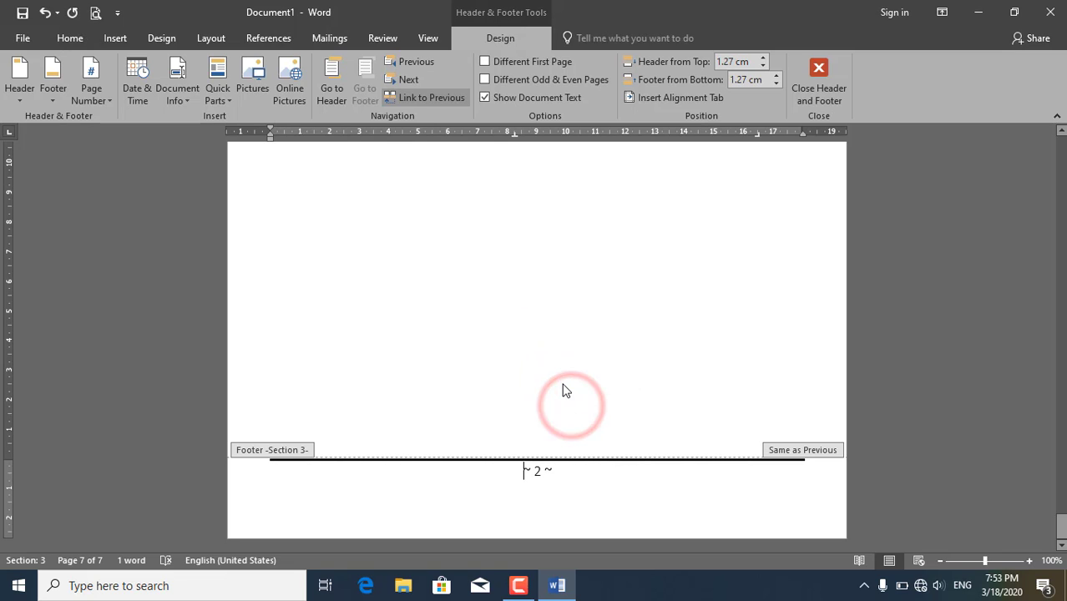
double_click(564, 399)
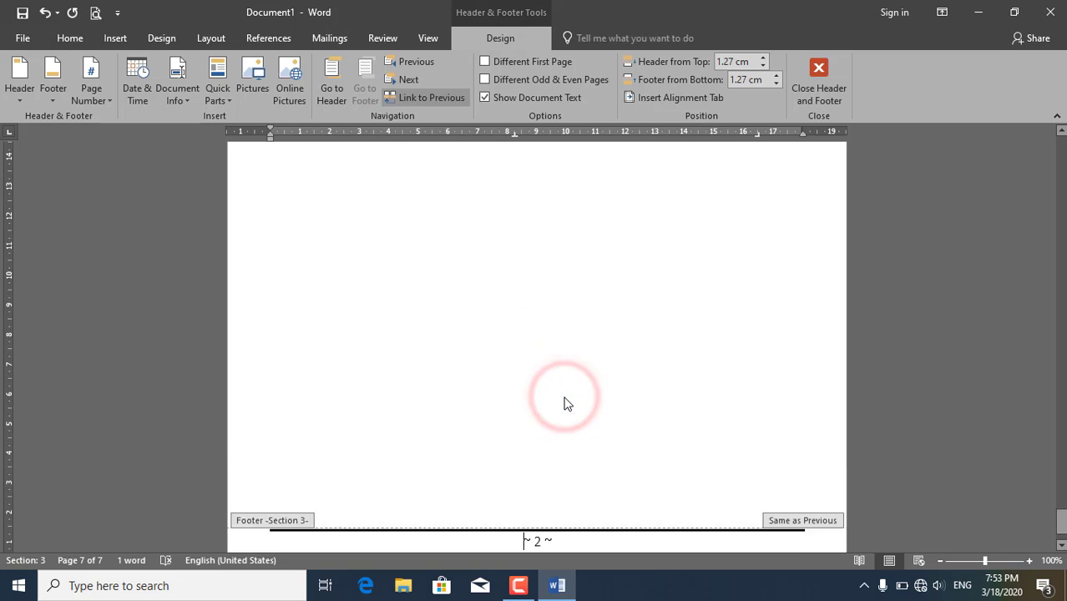
left_click(536, 393)
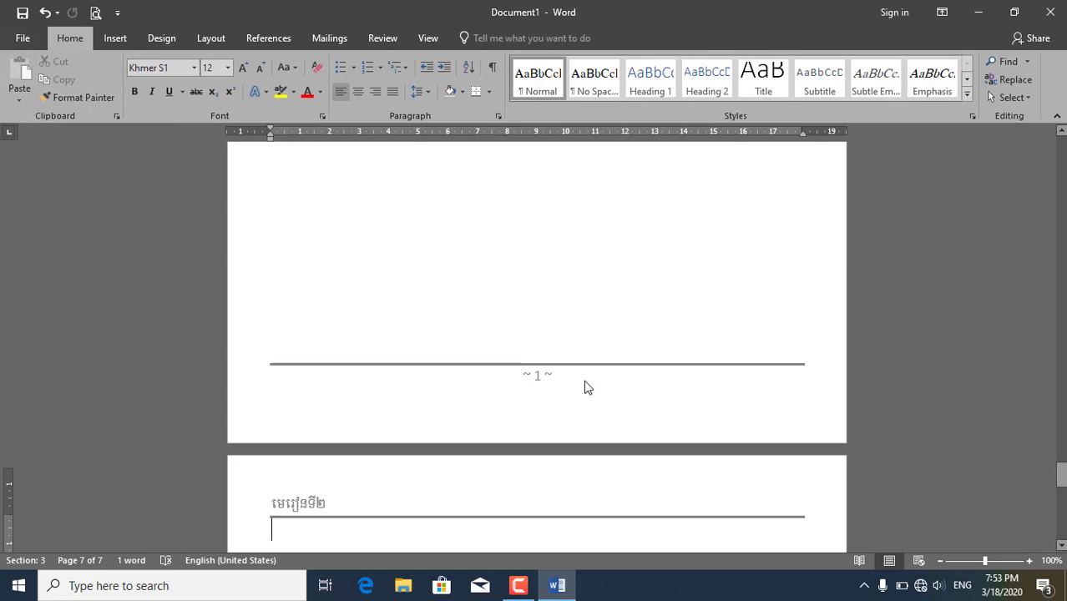
Add blank pages at the end so the document grows to 11 pages.
scroll(584, 386, "down", 5)
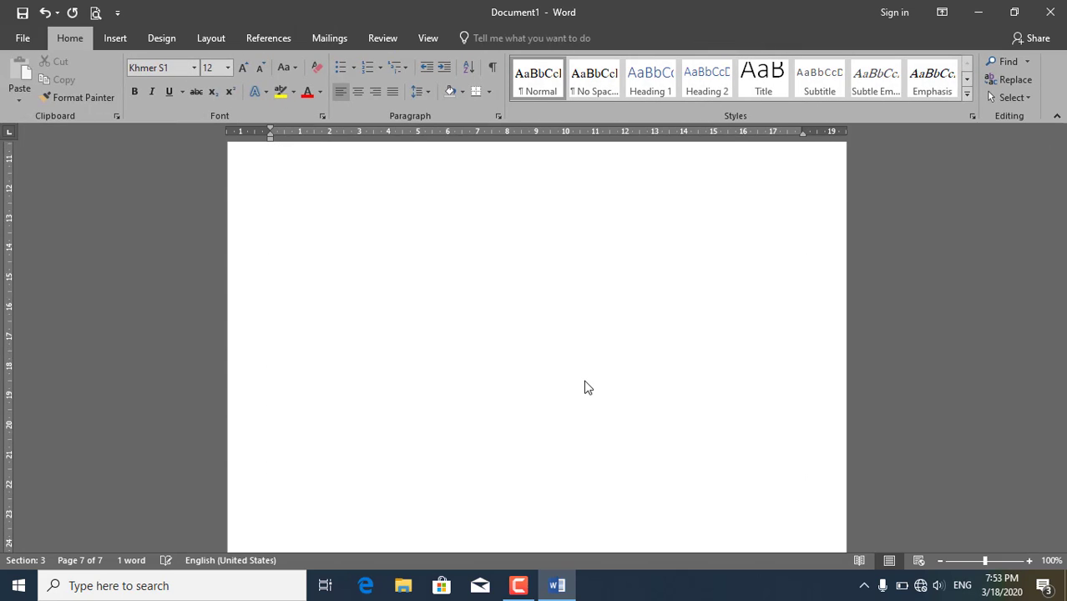
key("Return")
key("Return")
key("Return")
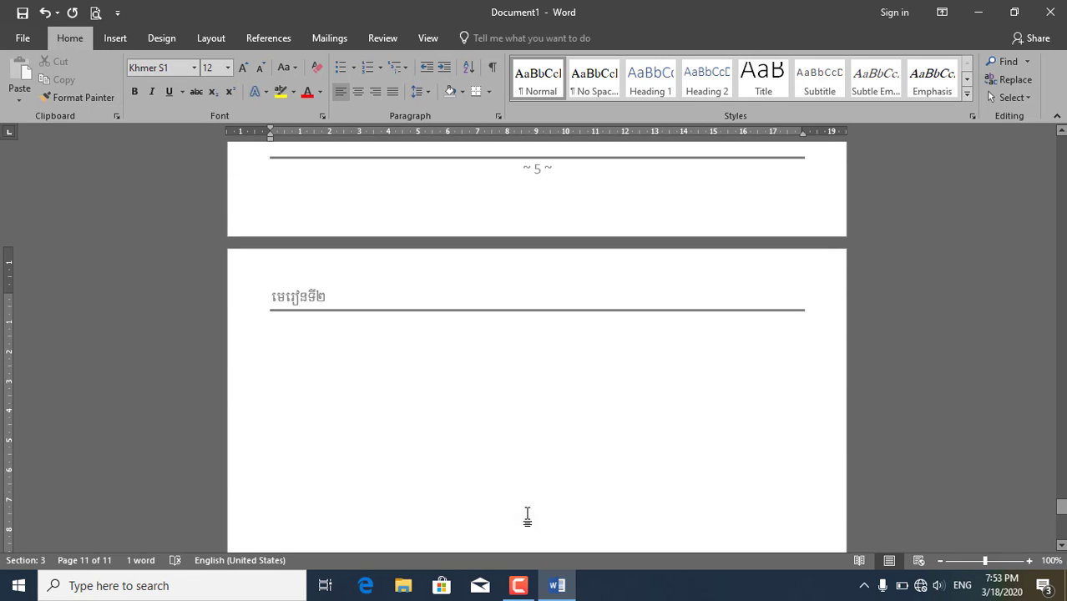
scroll(599, 403, "down", 3)
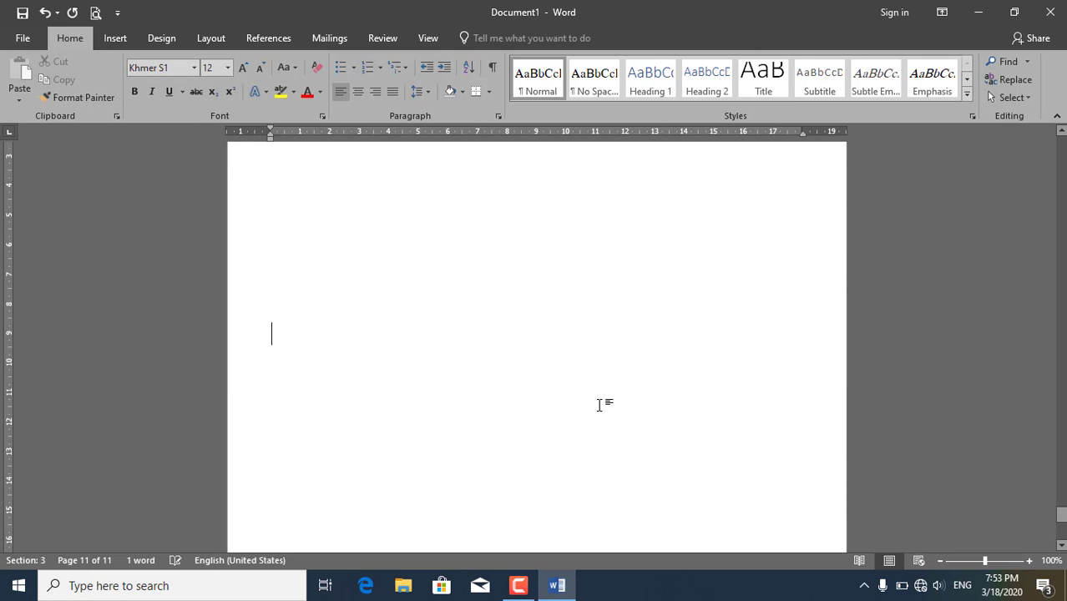
scroll(599, 404, "up", 3)
scroll(598, 405, "up", 3)
scroll(548, 295, "up", 3)
scroll(549, 307, "up", 5)
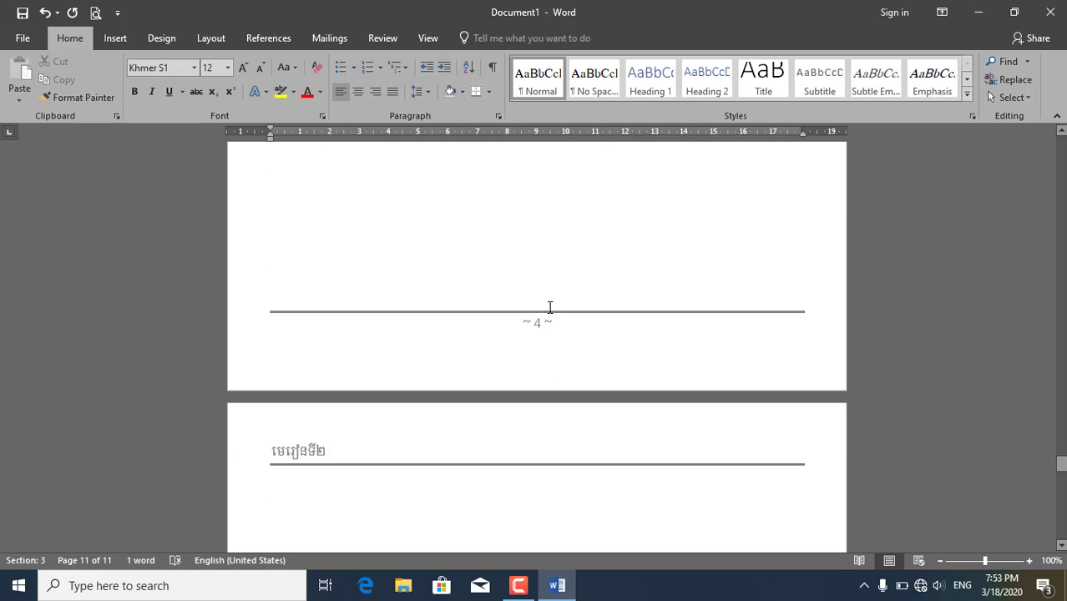
scroll(549, 307, "up", 5)
scroll(549, 307, "up", 5)
scroll(549, 308, "up", 3)
scroll(549, 308, "up", 5)
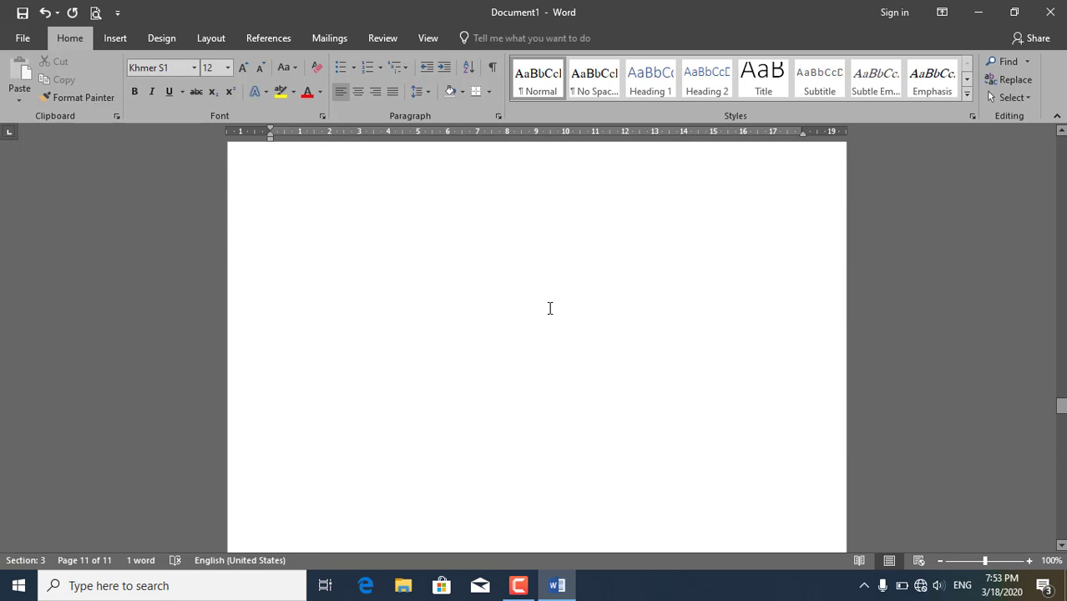
scroll(549, 308, "up", 5)
scroll(549, 308, "up", 3)
scroll(550, 308, "up", 3)
scroll(543, 322, "up", 5)
scroll(535, 250, "up", 5)
scroll(531, 231, "up", 5)
scroll(584, 184, "up", 3)
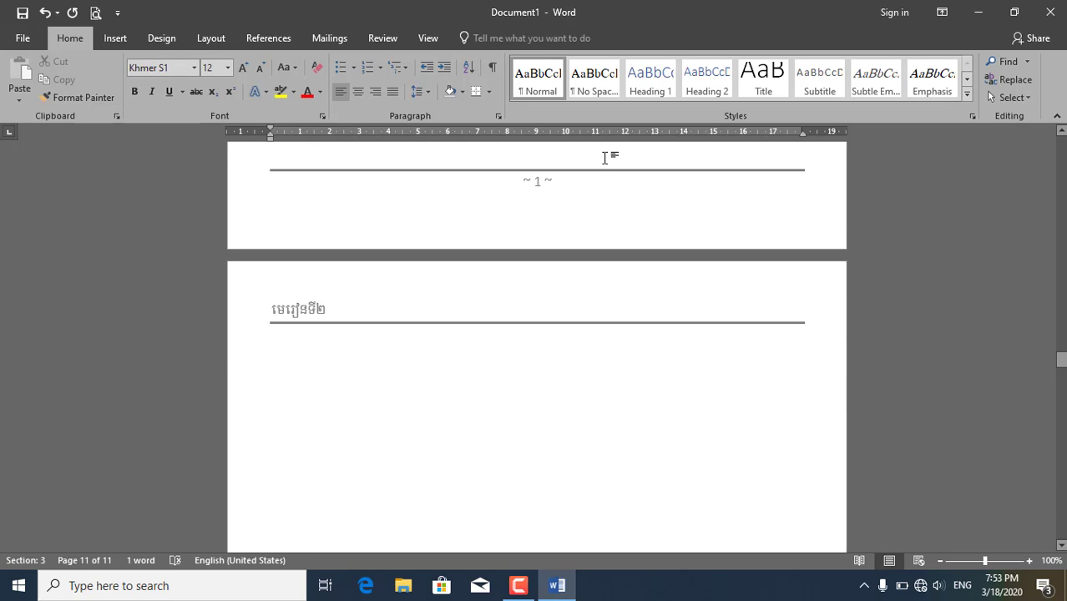
scroll(581, 386, "down", 3)
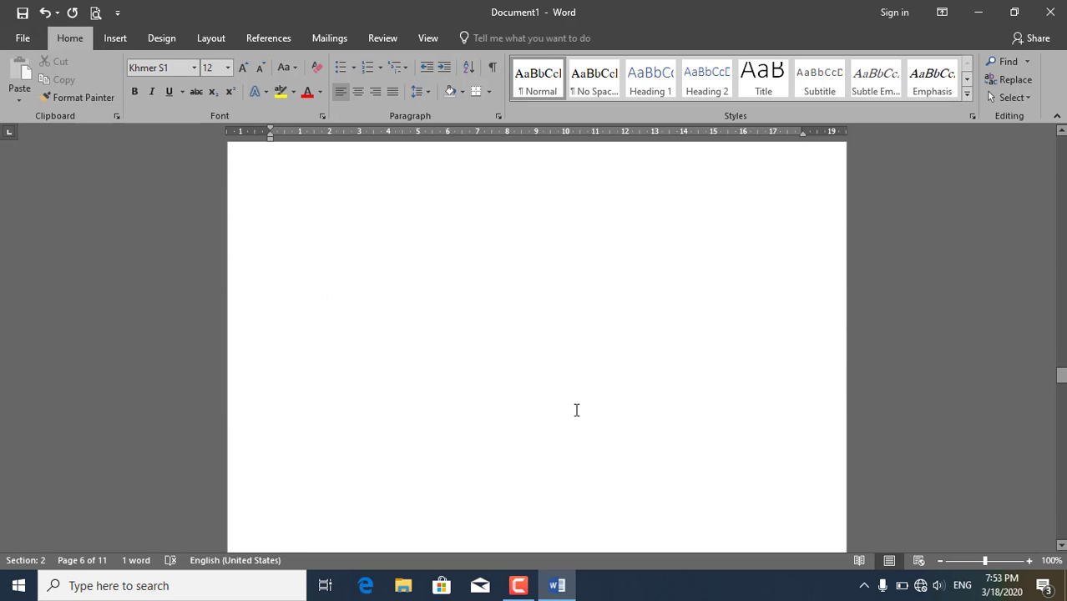
scroll(575, 409, "down", 3)
scroll(568, 415, "down", 3)
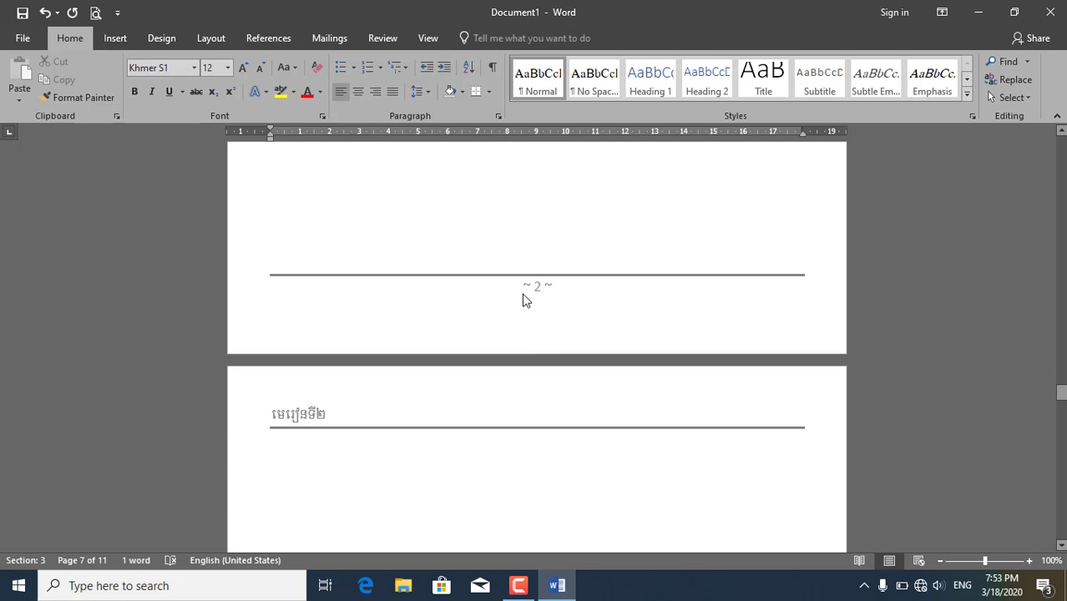
Check the new pages' headers and tilde page numbers, ending at the start of page 11.
left_click(544, 278)
scroll(525, 337, "down", 3)
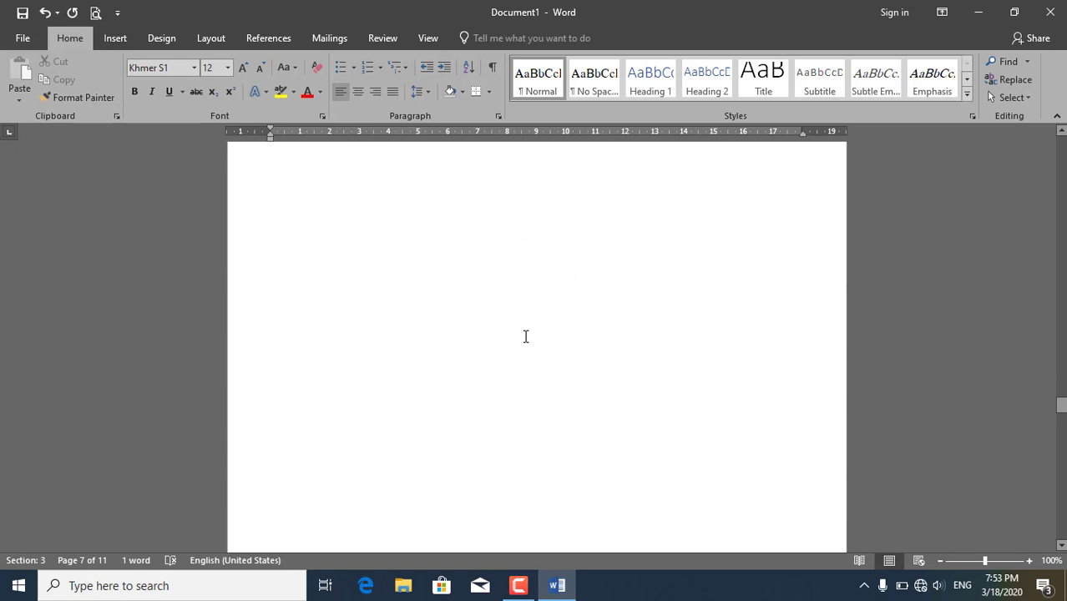
scroll(521, 391, "down", 3)
scroll(532, 425, "down", 3)
scroll(541, 418, "down", 3)
scroll(556, 420, "up", 3)
scroll(560, 418, "down", 5)
scroll(565, 397, "down", 2)
scroll(567, 388, "down", 4)
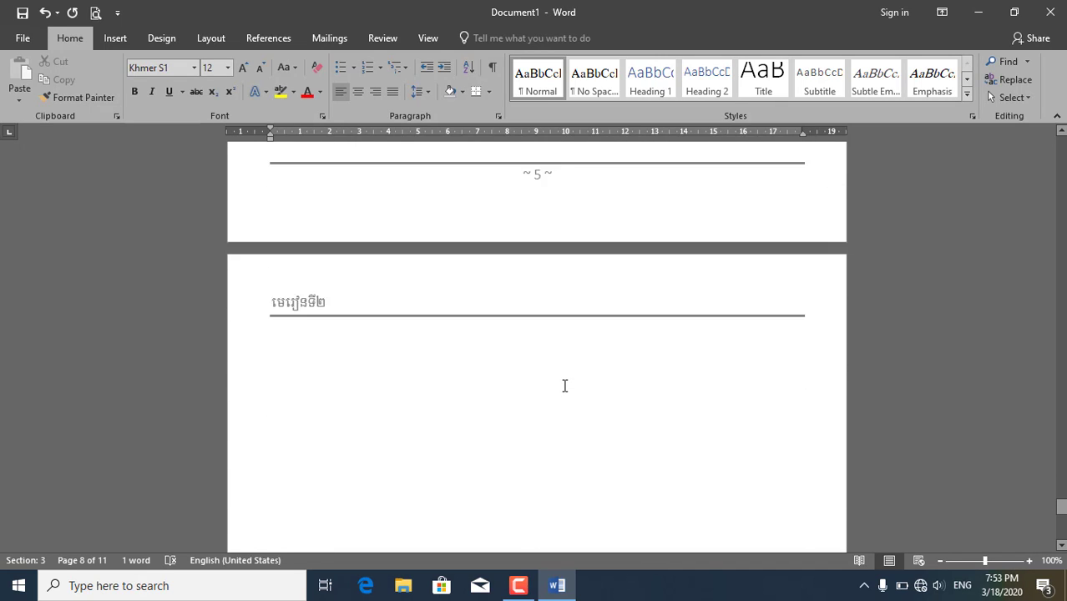
scroll(564, 386, "down", 2)
scroll(564, 385, "down", 4)
scroll(556, 384, "down", 4)
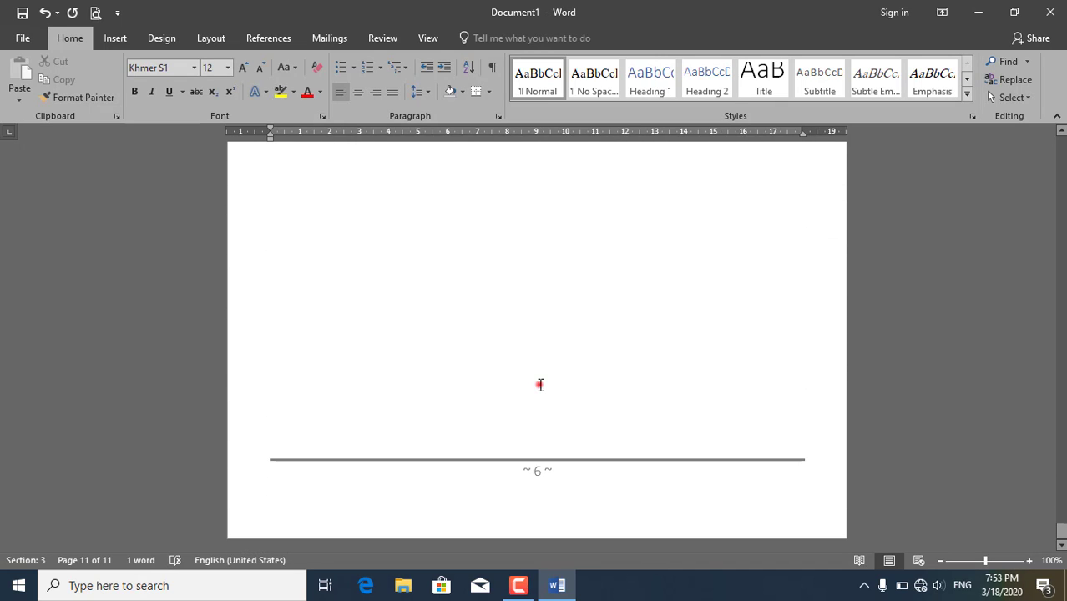
left_click(539, 384)
scroll(526, 386, "up", 2)
scroll(510, 386, "up", 1)
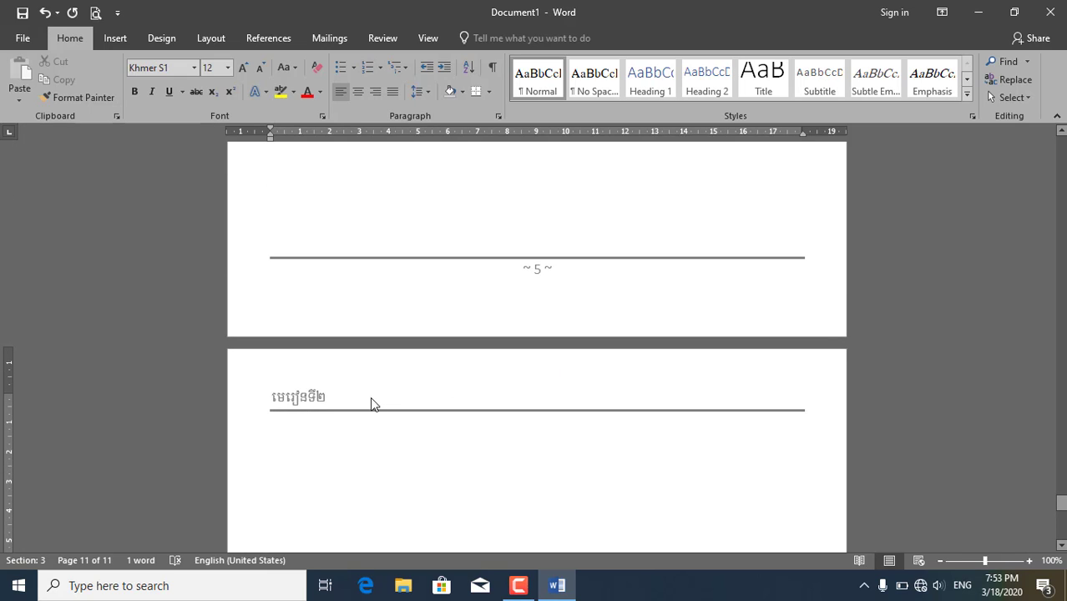
scroll(436, 480, "down", 3)
left_click(438, 469)
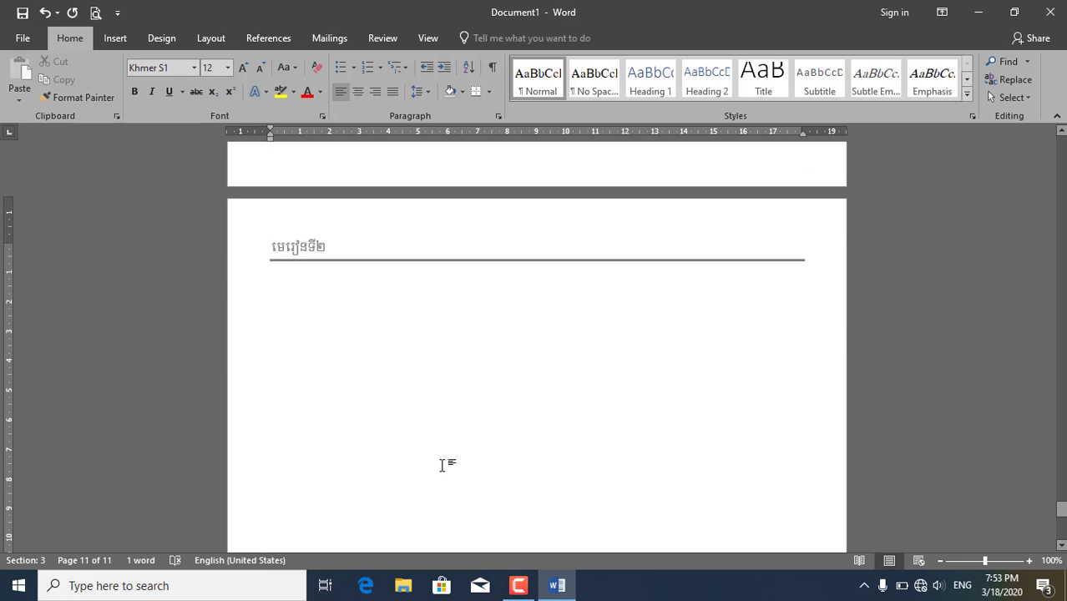
scroll(506, 435, "down", 3)
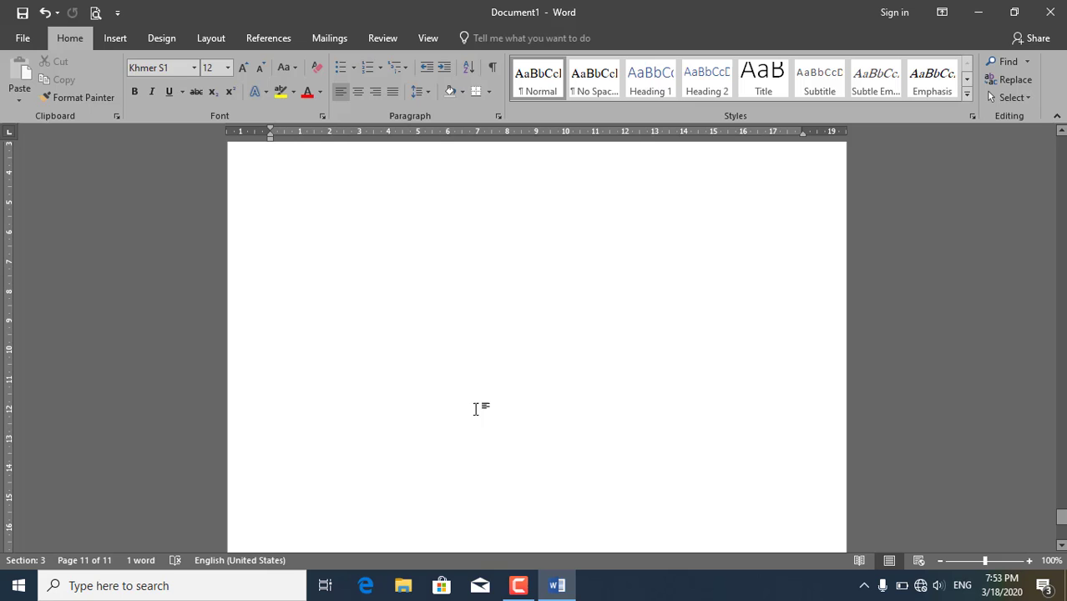
Add a Next Page section break at the end, creating Section 4 on page 12.
left_click(220, 39)
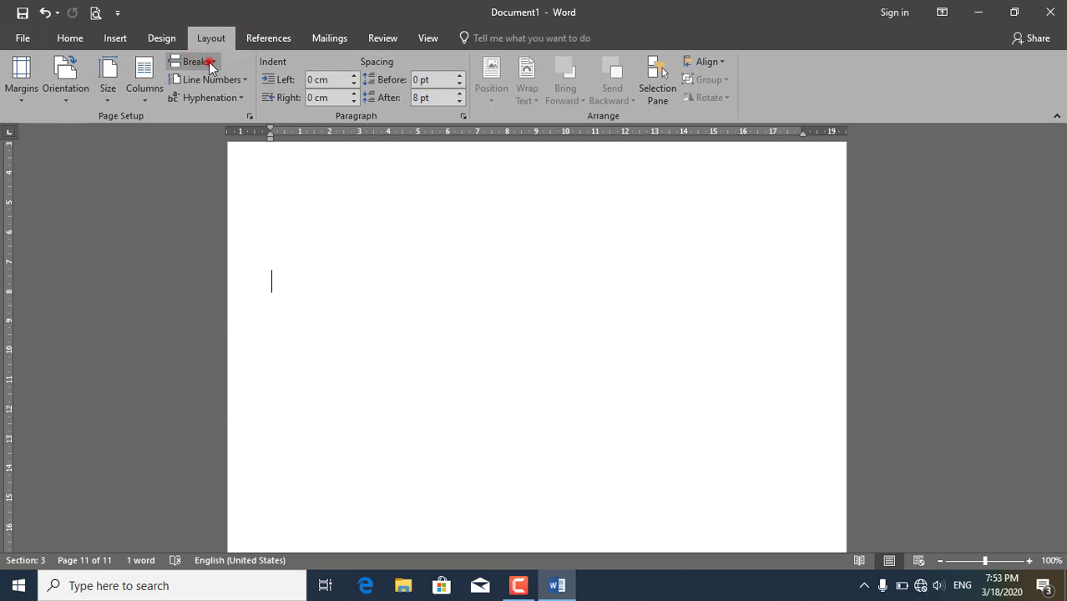
left_click(200, 62)
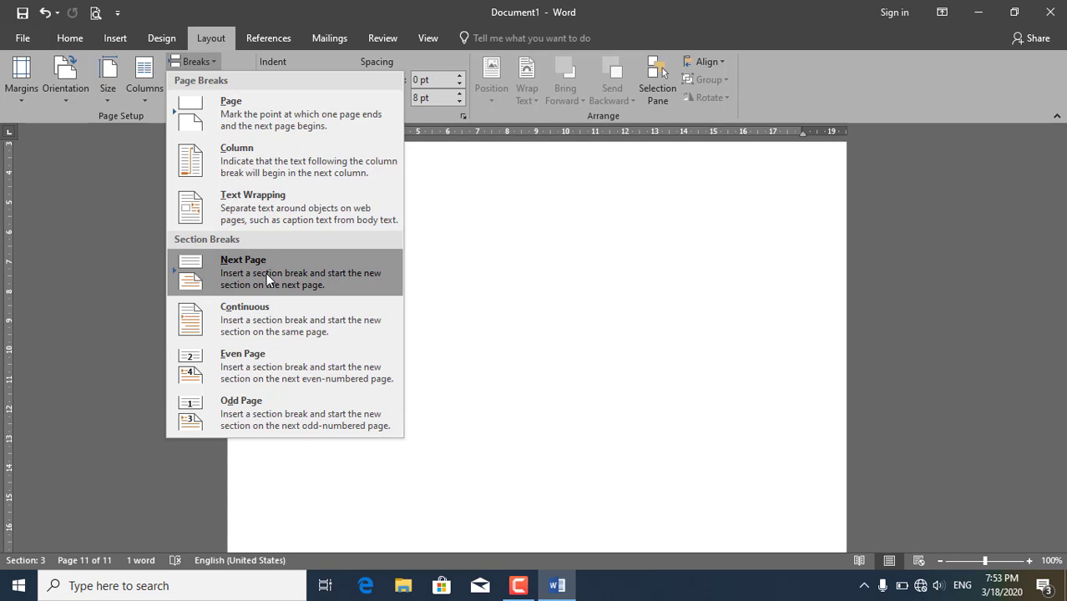
left_click(294, 275)
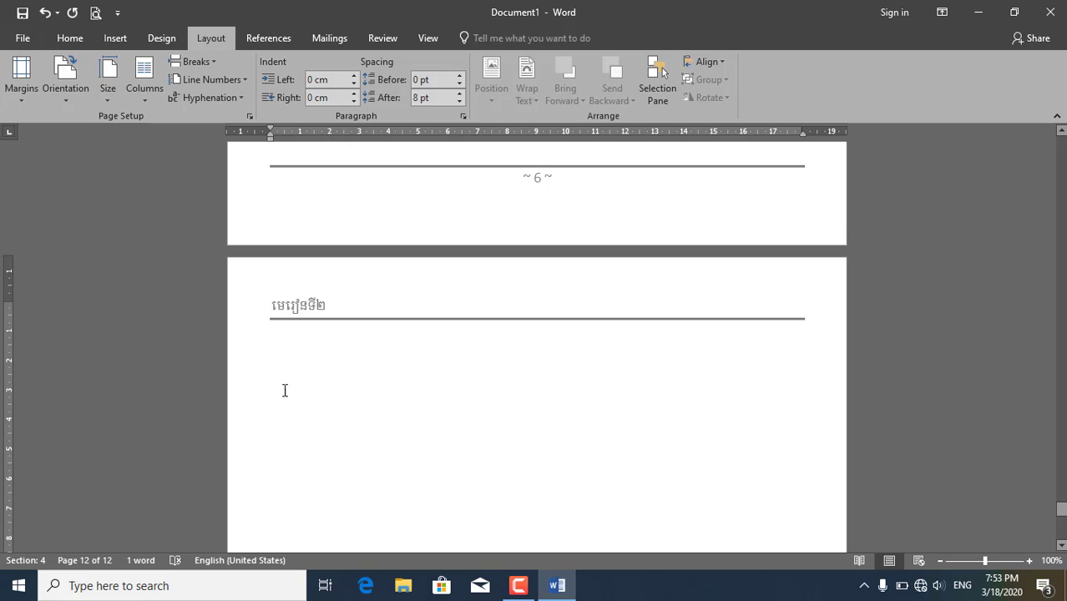
Change the Section 4 header title's last numeral so it reads មេរៀនទី៣, then close the header.
double_click(324, 306)
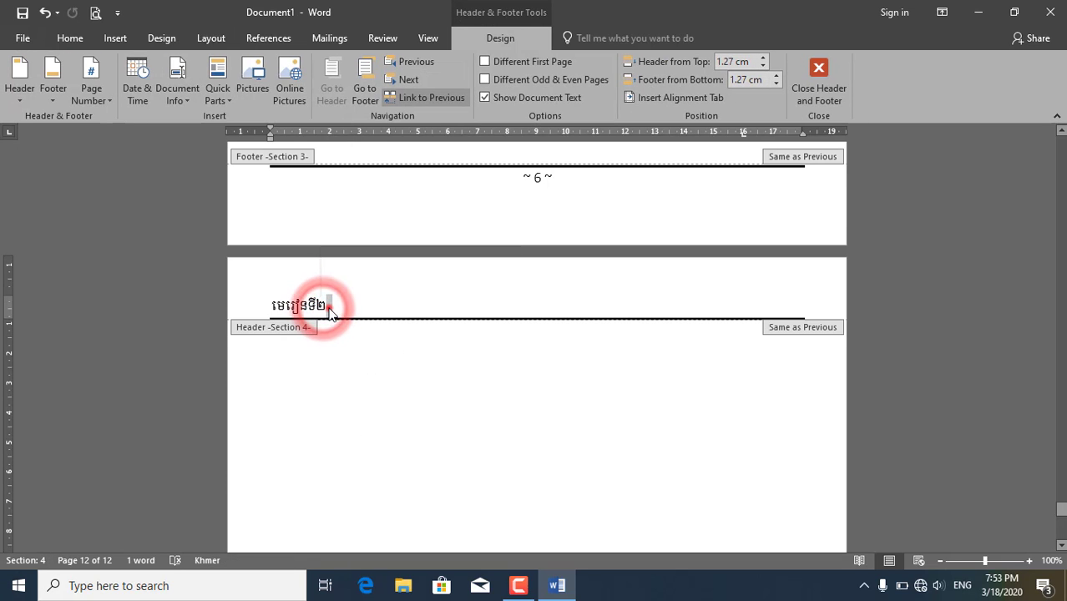
key("BackSpace")
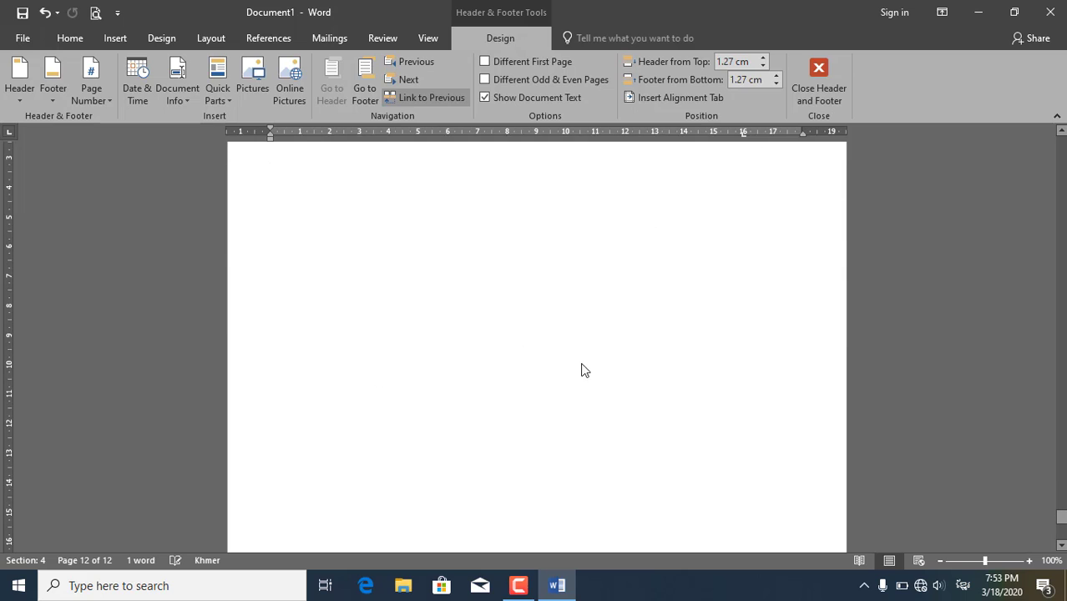
double_click(555, 376)
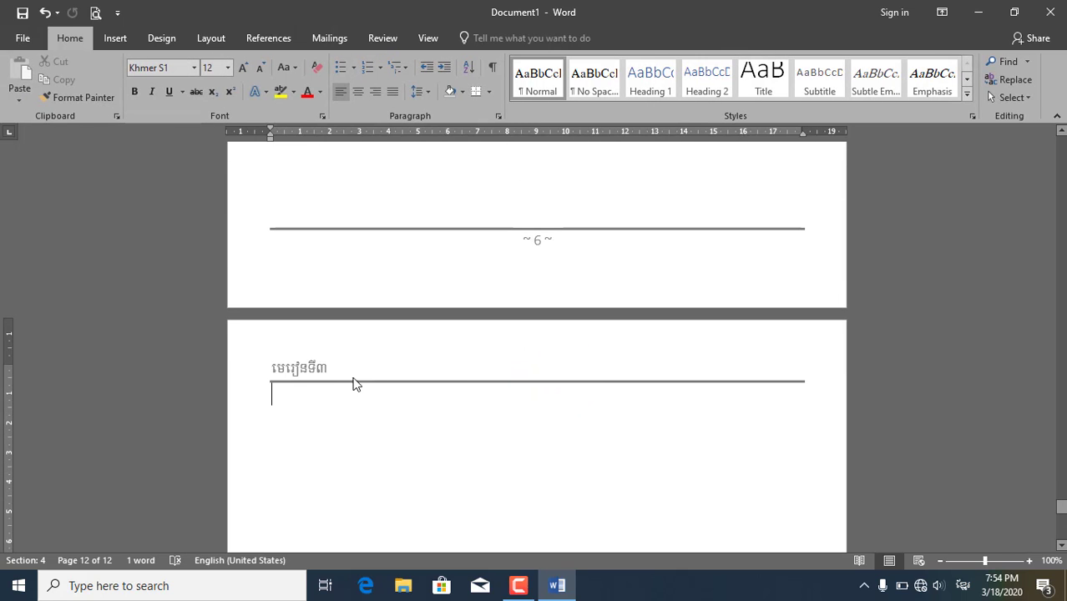
double_click(332, 376)
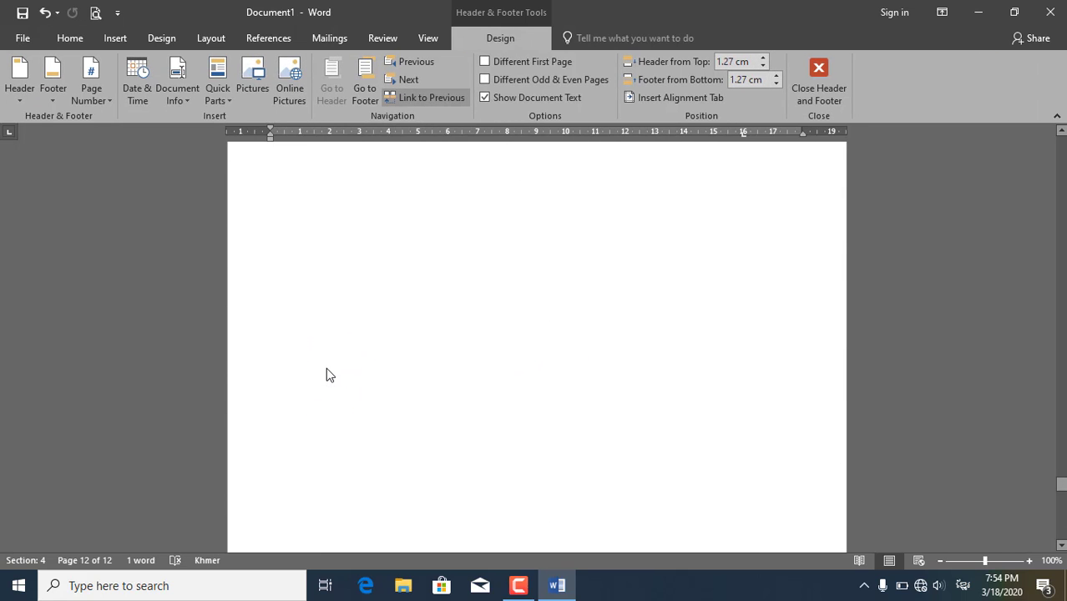
scroll(326, 367, "down", 4)
scroll(329, 372, "up", 5)
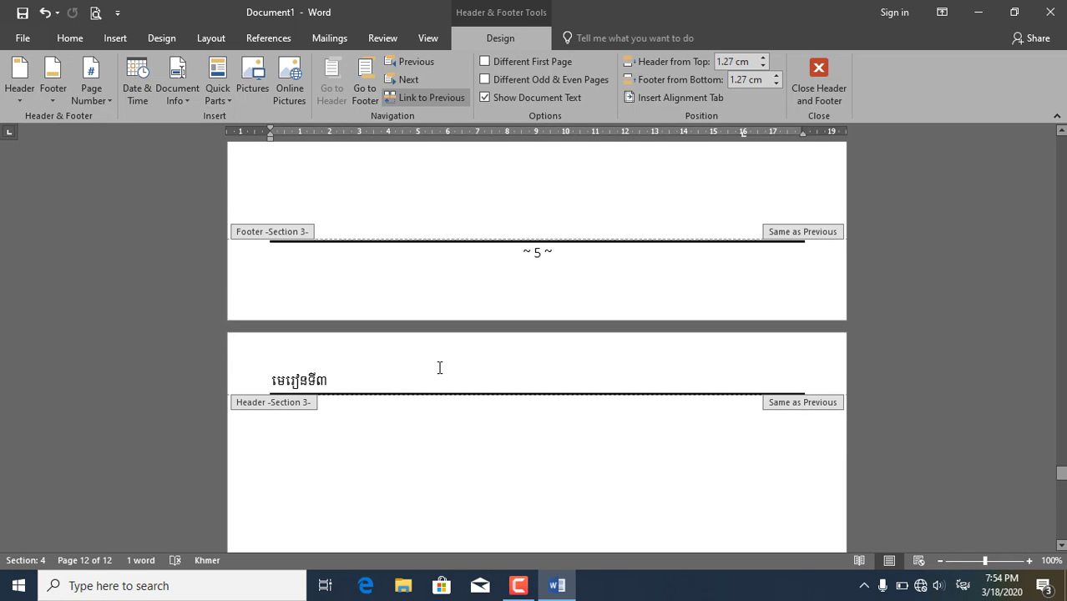
left_click(427, 382)
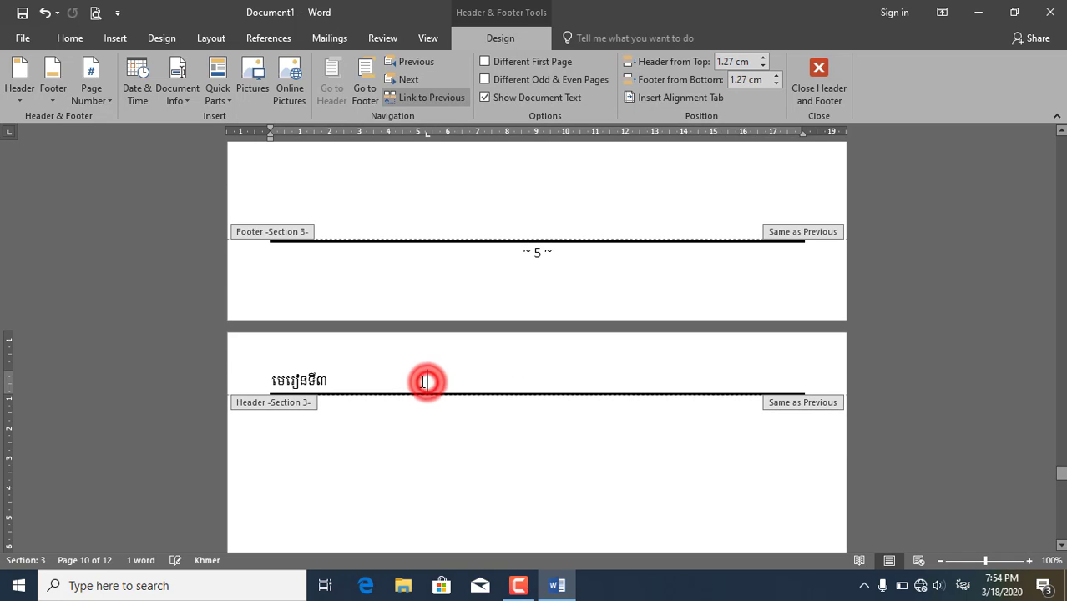
double_click(401, 438)
scroll(457, 400, "up", 2)
scroll(458, 401, "up", 6)
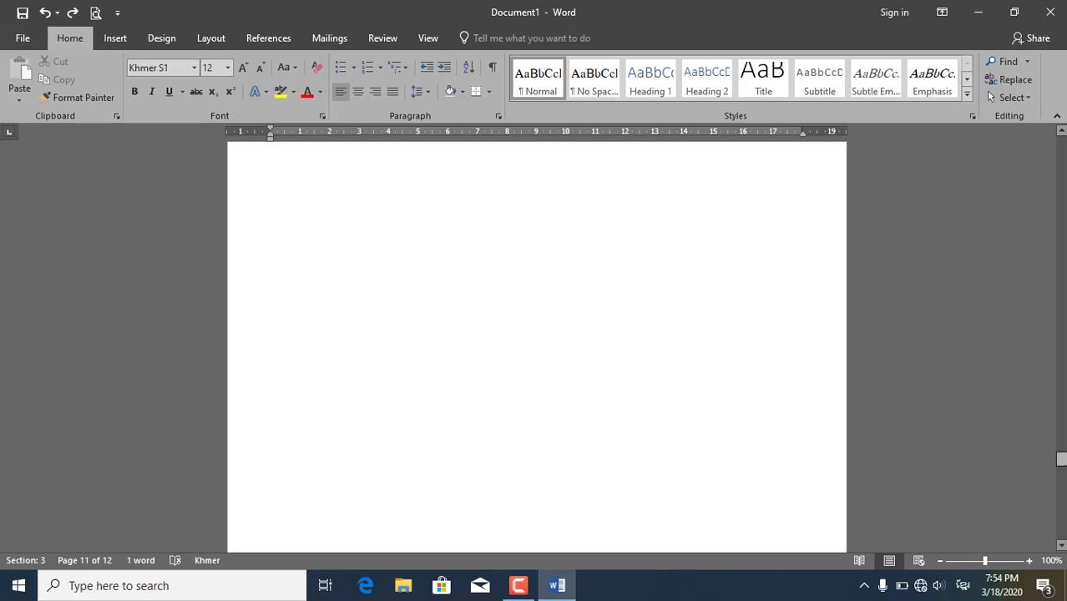
Restore page 11's Section 3 header title to មេរៀនទី២.
left_click_drag(1061, 313, 1061, 141)
left_click(1056, 115)
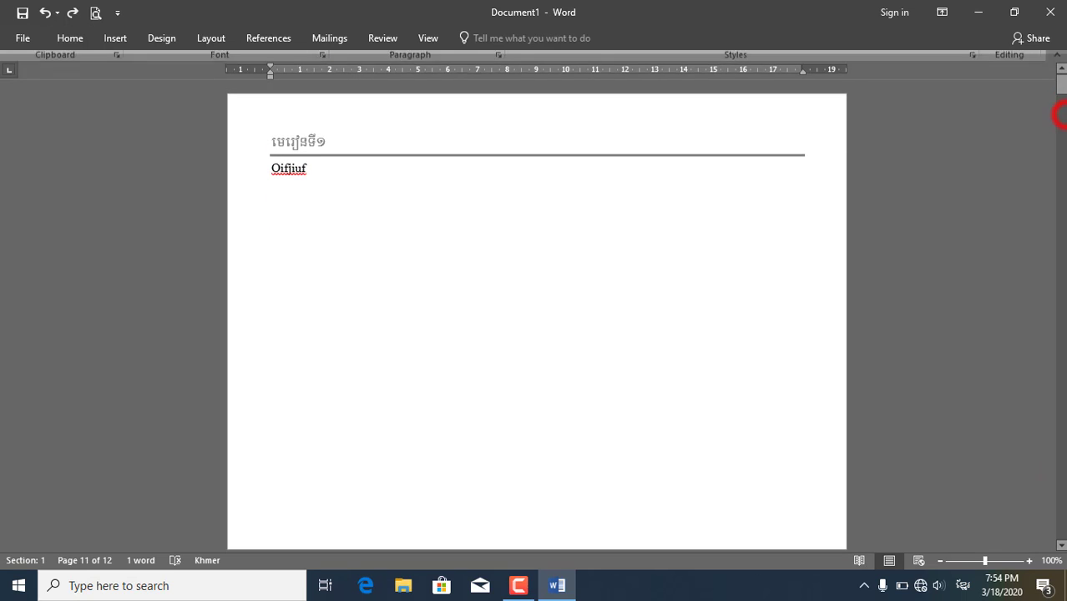
left_click_drag(1061, 76, 1061, 503)
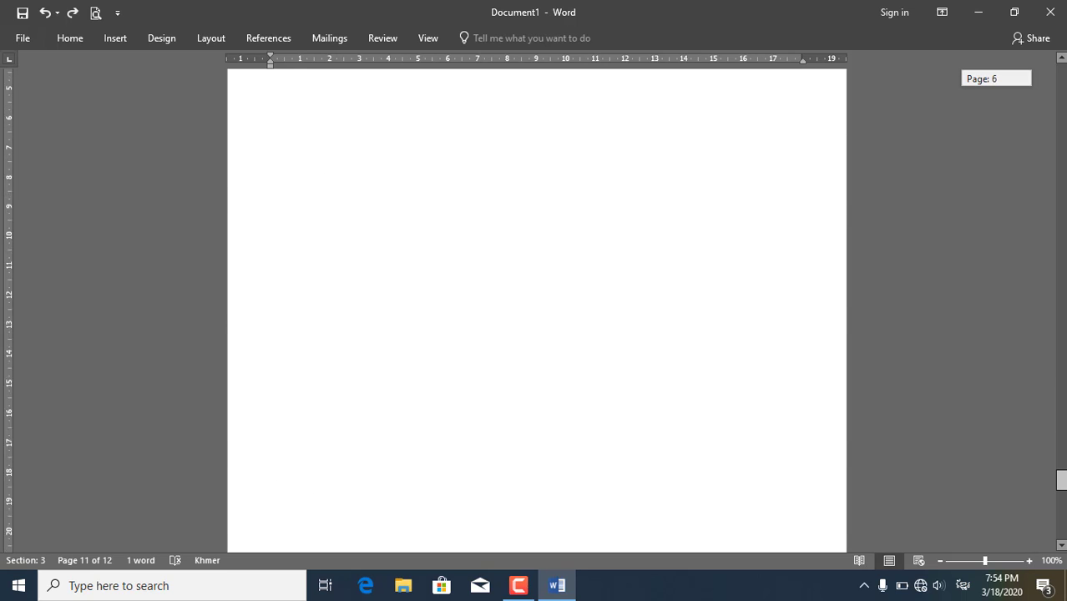
left_click_drag(1061, 503, 1061, 459)
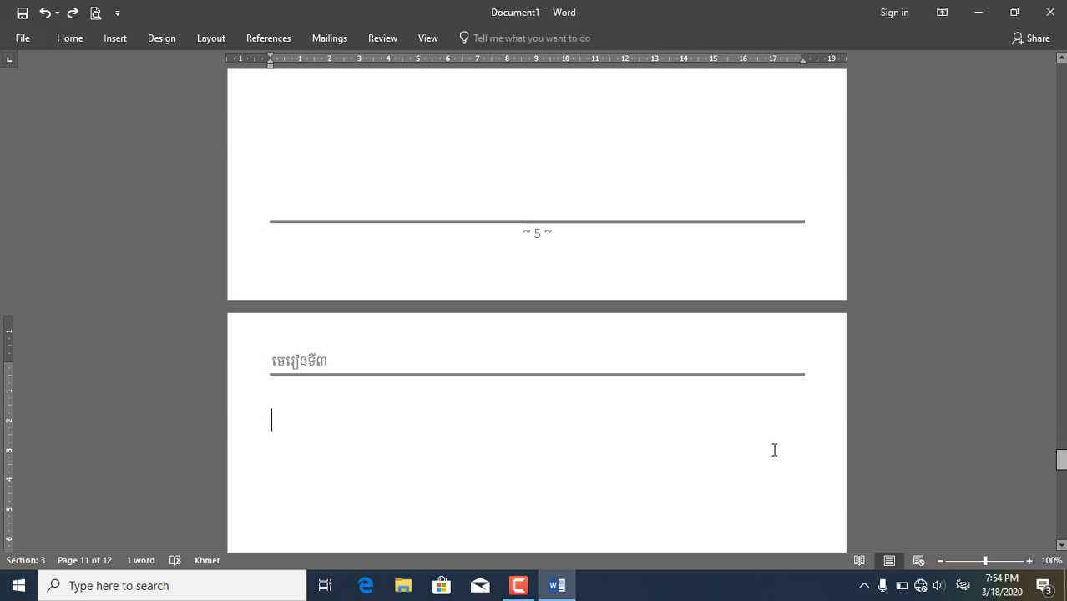
double_click(317, 369)
left_click(322, 367)
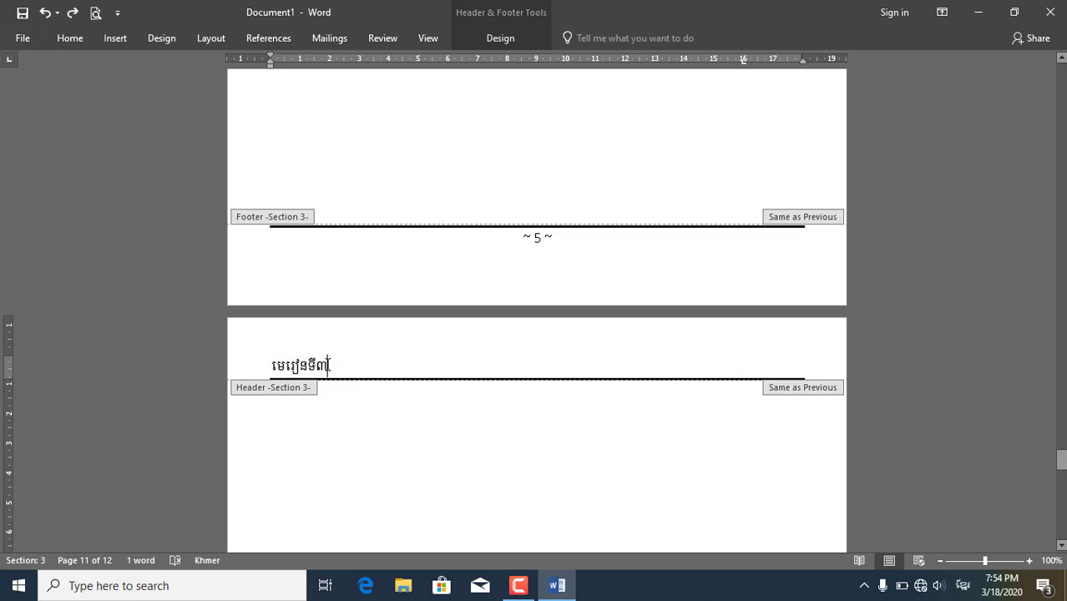
key("BackSpace")
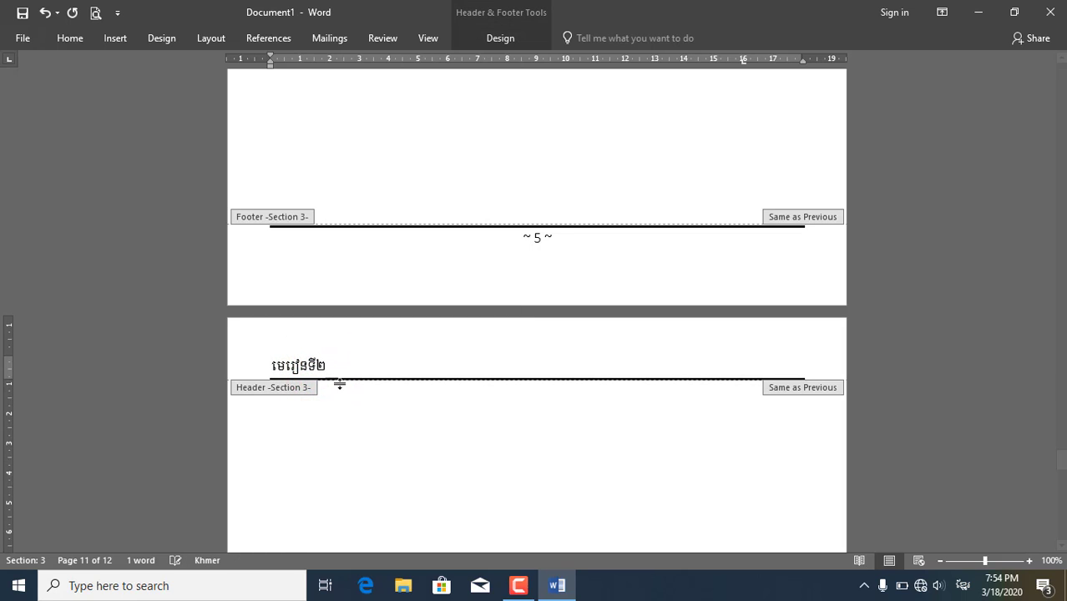
double_click(360, 434)
Scroll down to page 12 and place the caret in Section 4.
scroll(362, 435, "down", 5)
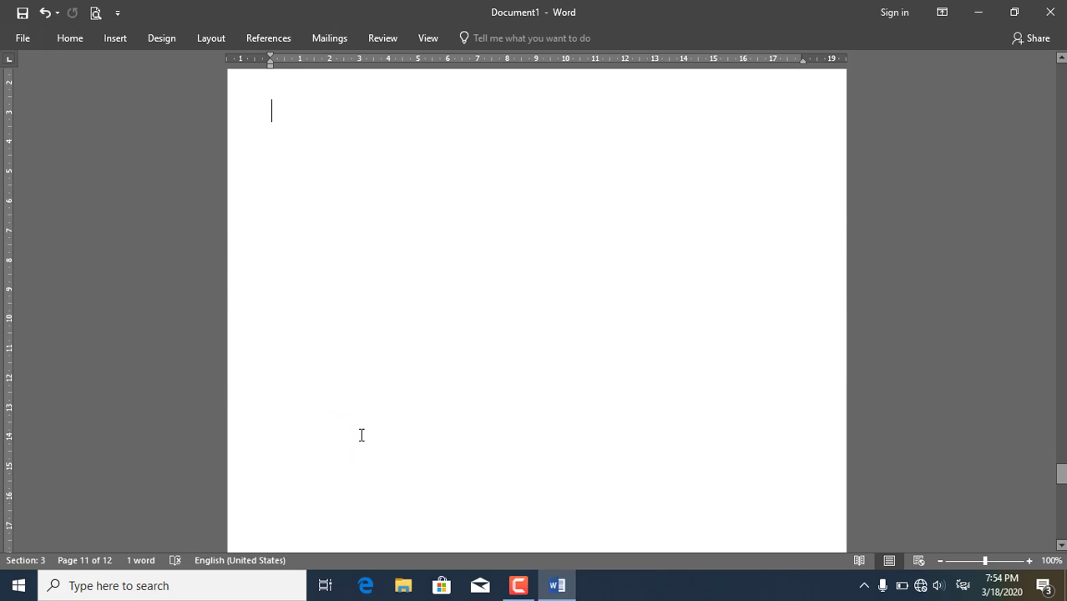
scroll(361, 435, "down", 4)
scroll(362, 435, "down", 3)
scroll(362, 435, "down", 2)
scroll(361, 435, "down", 2)
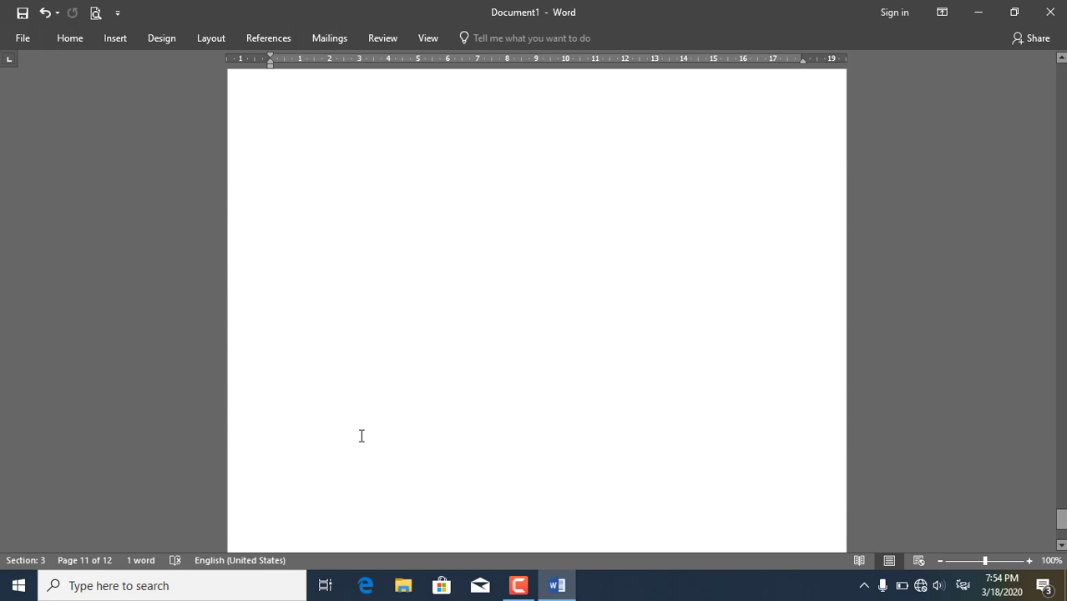
scroll(362, 435, "down", 3)
scroll(367, 376, "down", 3)
left_click(369, 314)
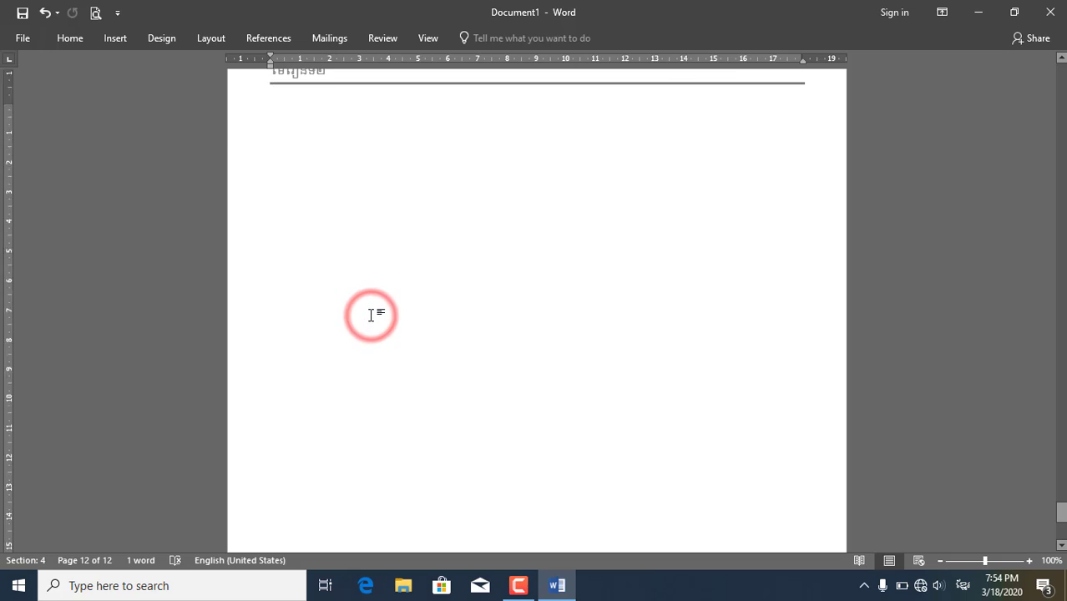
scroll(370, 315, "up", 5)
Turn off Link to Previous for the page 12 header so it keeps the title មេរៀនទី៣.
double_click(335, 293)
left_click(324, 298)
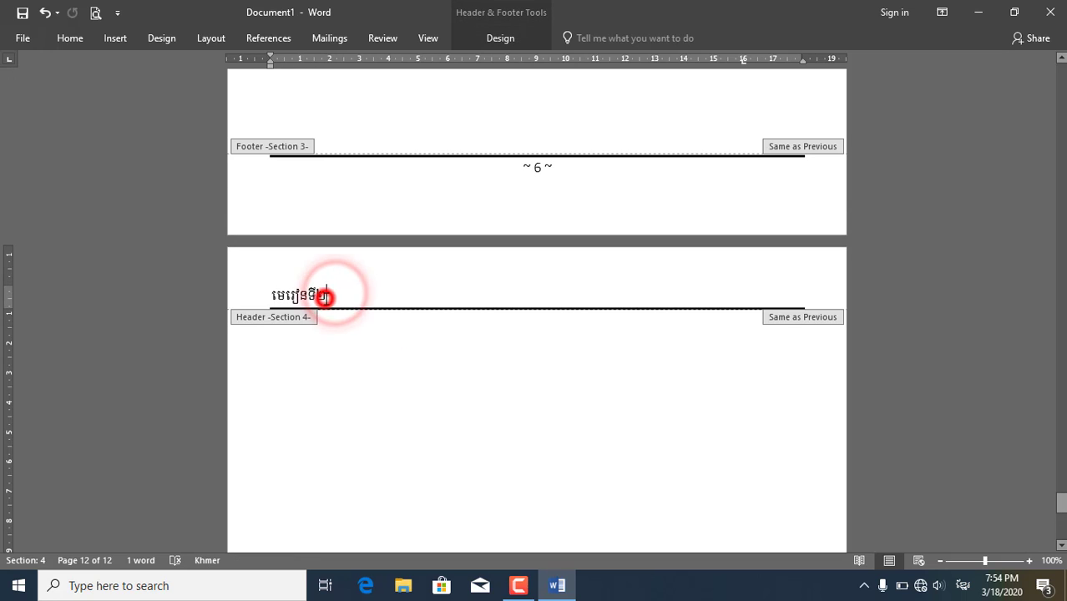
left_click(492, 38)
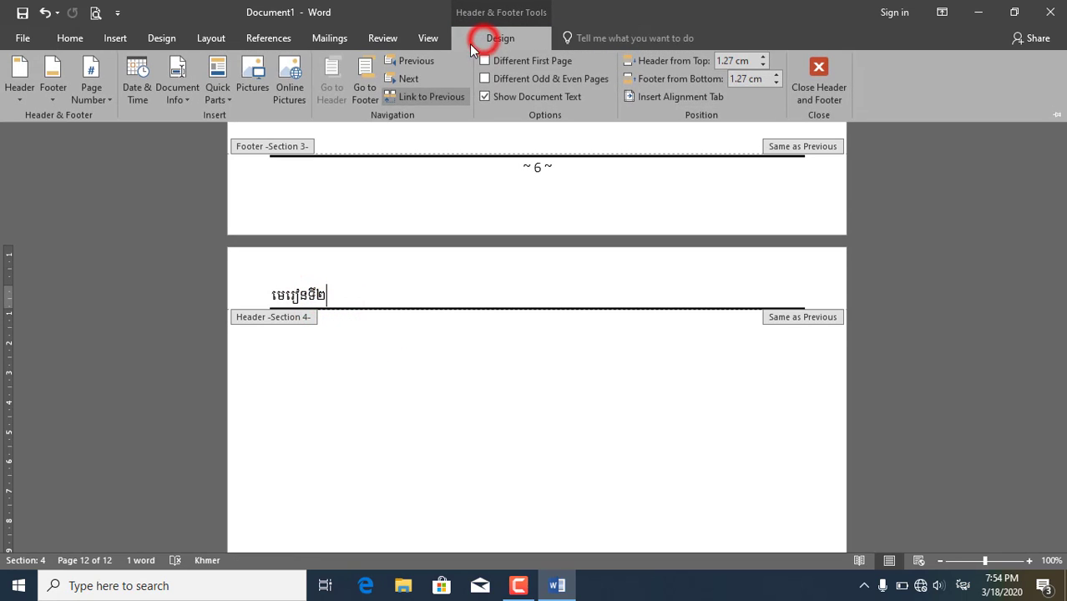
left_click(417, 98)
left_click(327, 159)
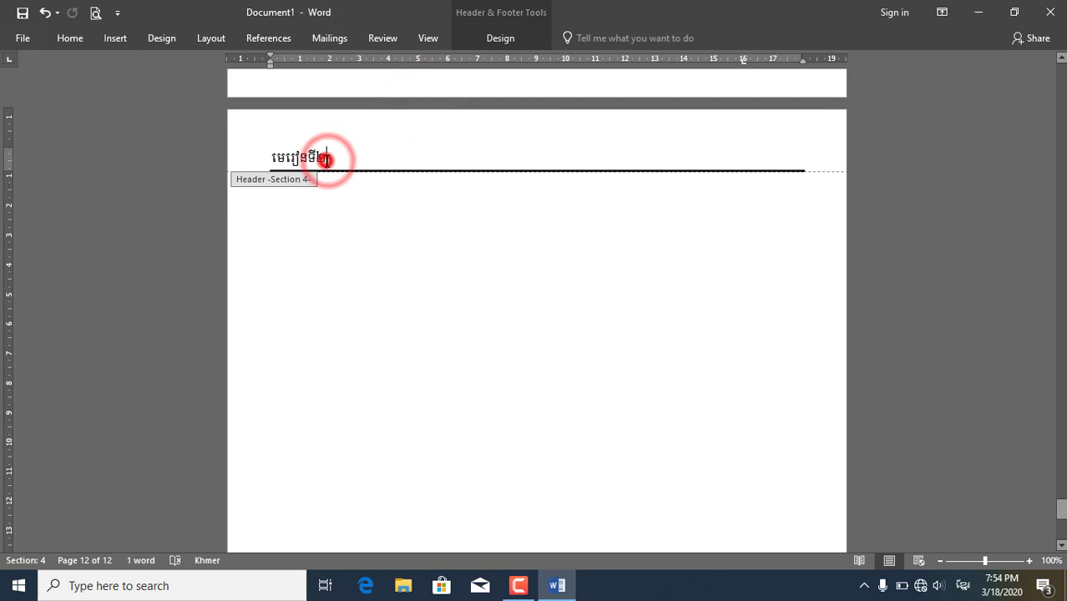
key("ctrl+z")
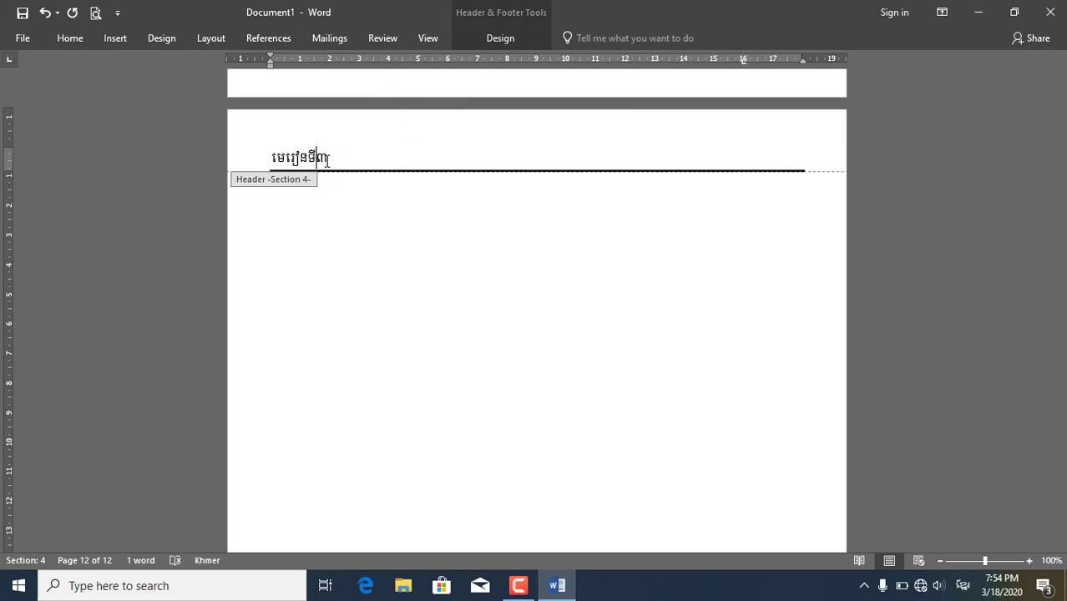
double_click(431, 232)
Return to the top of the document.
scroll(431, 232, "up", 10)
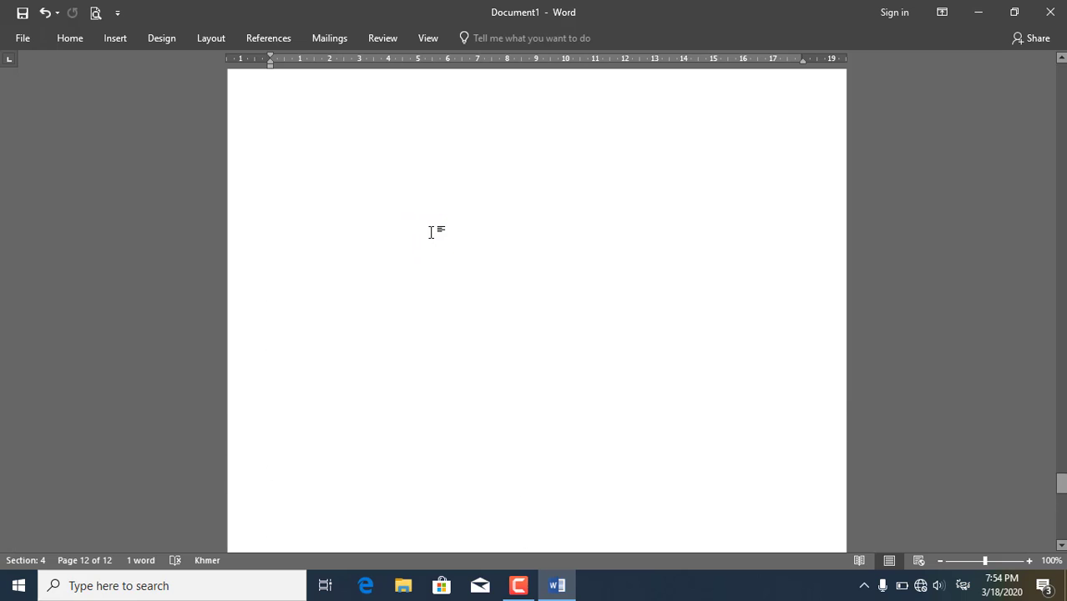
scroll(430, 232, "up", 5)
scroll(358, 440, "up", 2)
scroll(507, 427, "down", 5)
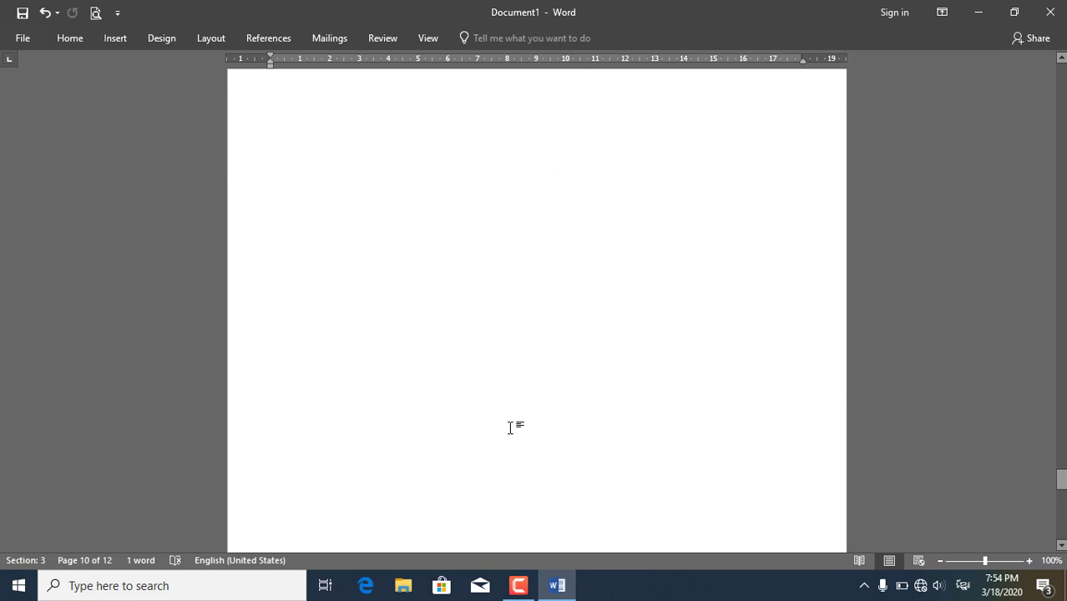
left_click(507, 428)
scroll(506, 427, "up", 5)
scroll(552, 451, "down", 4)
scroll(582, 420, "down", 3)
scroll(582, 420, "up", 1)
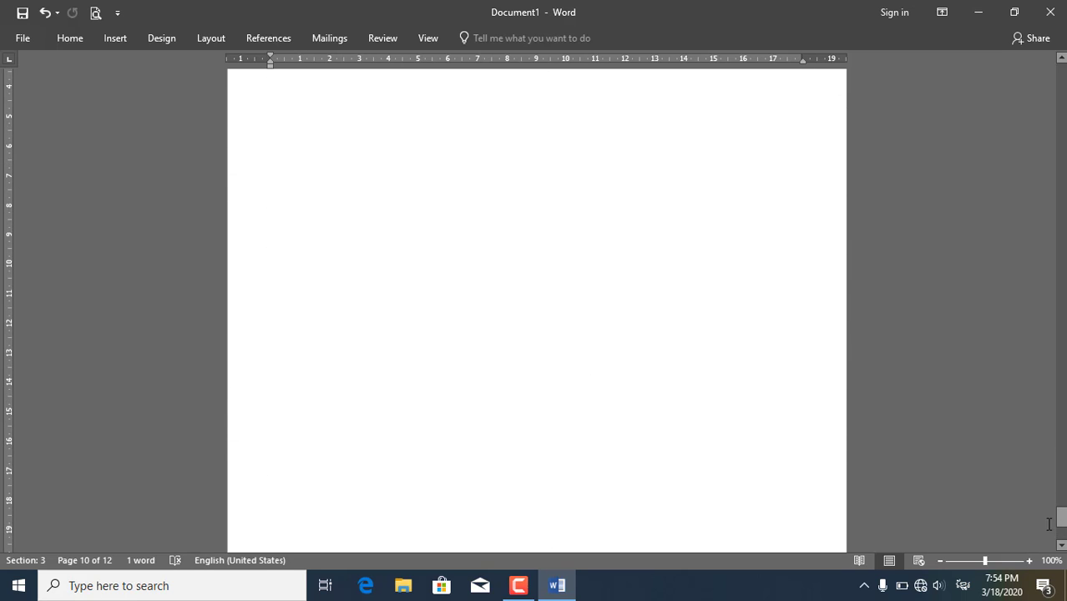
left_click_drag(1063, 528, 1063, 6)
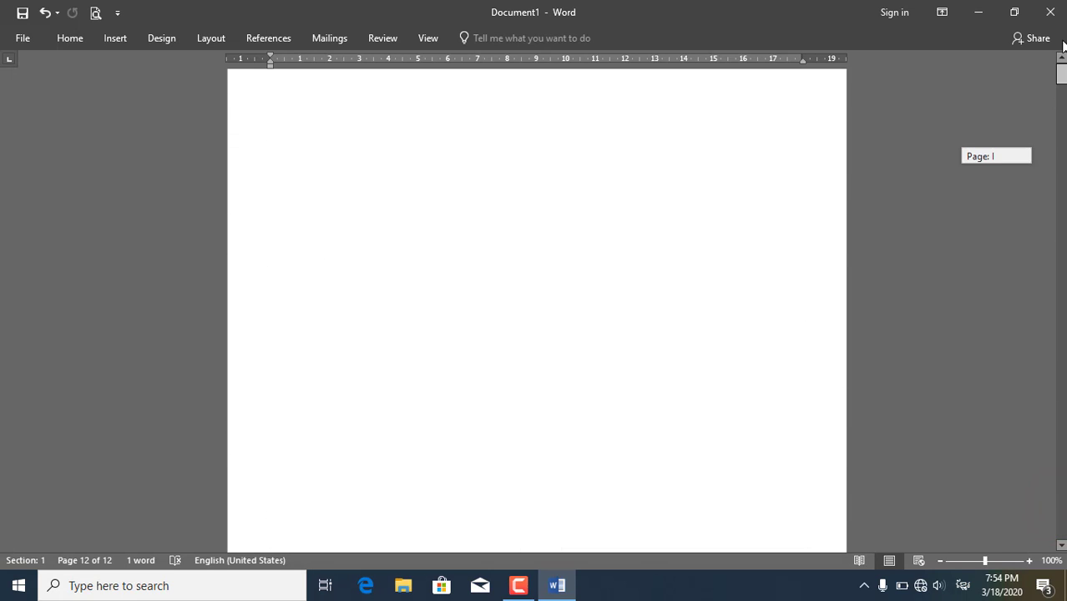
Zoom out until all the document's pages fit on screen.
scroll(471, 345, "down", 10)
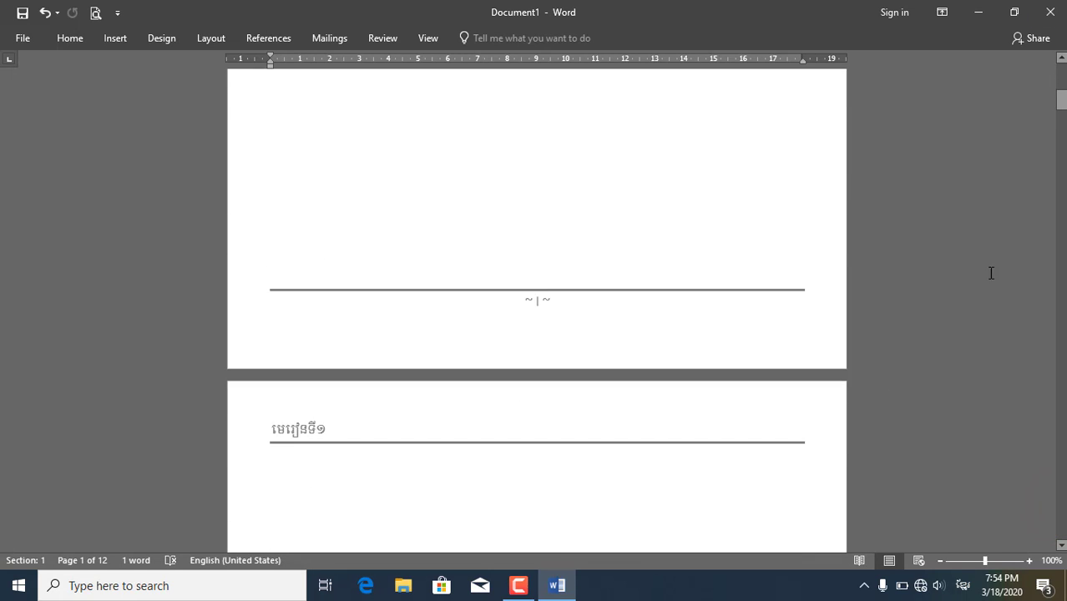
left_click(941, 560)
left_click(941, 560)
left_click(941, 561)
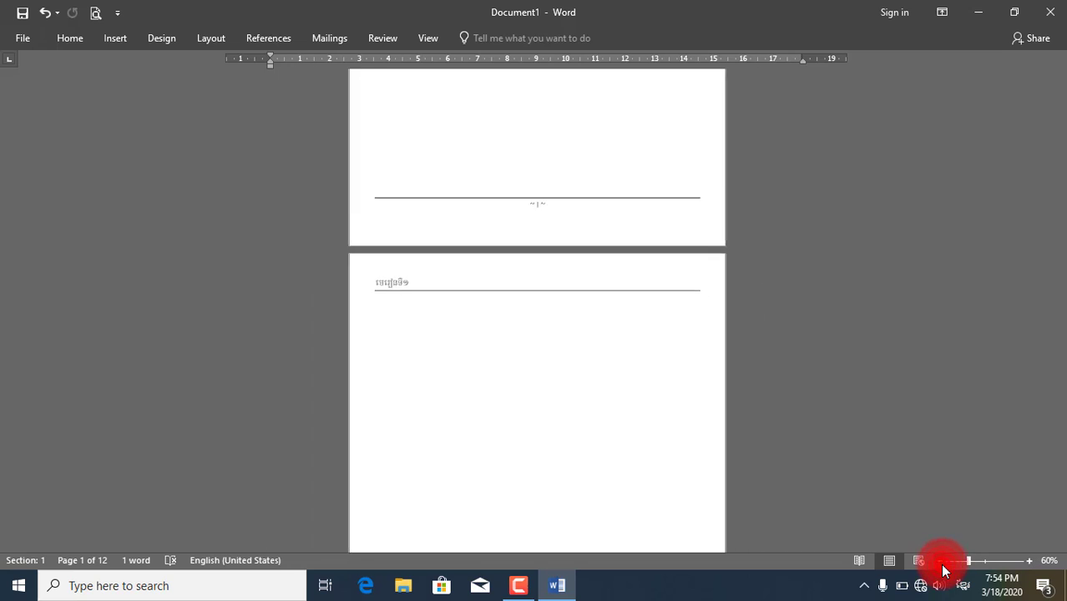
left_click(941, 561)
left_click(940, 560)
left_click(941, 560)
left_click(941, 560)
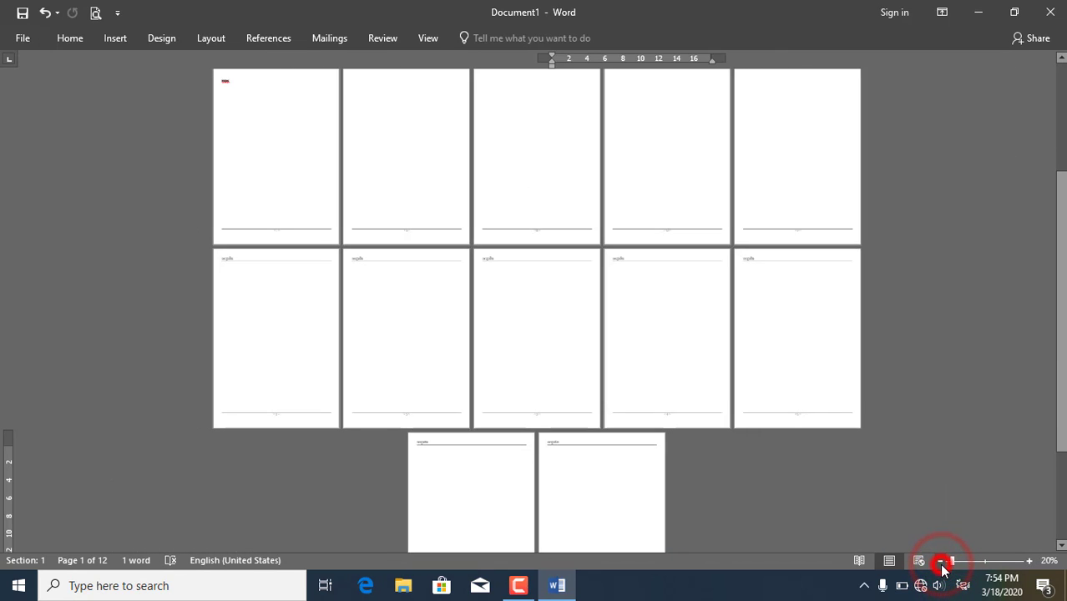
left_click(941, 561)
Delete the first line on page 2, collapsing the document to one page.
left_click(741, 366)
left_click(720, 425)
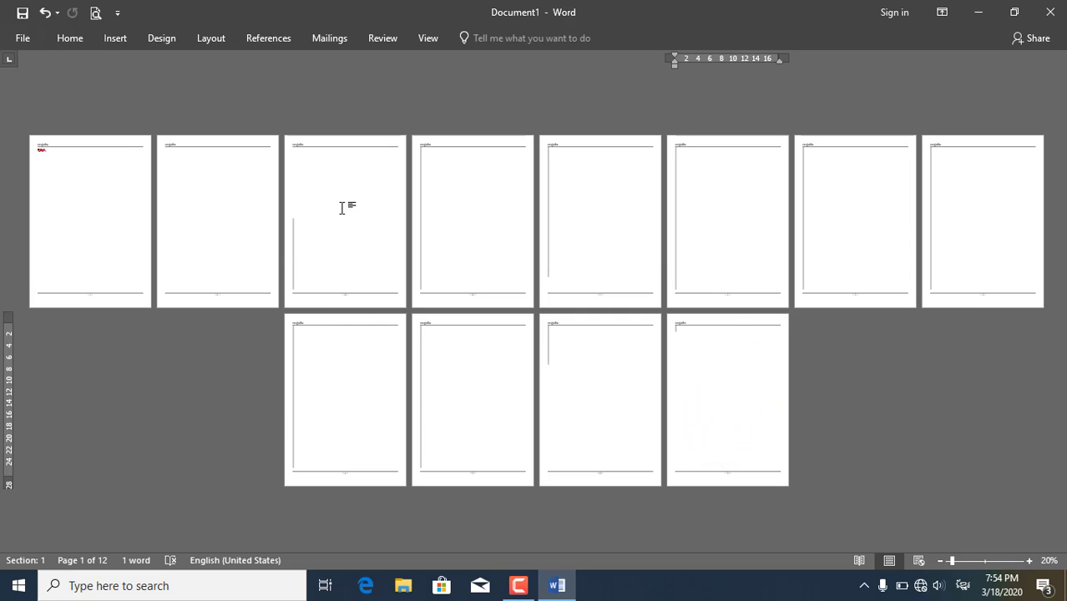
double_click(176, 151)
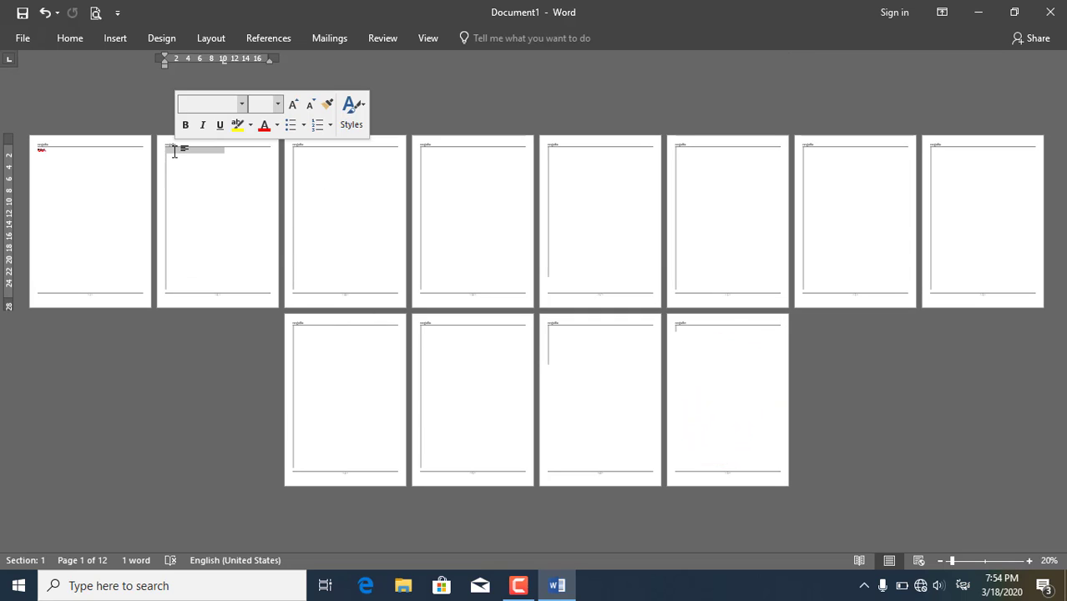
key("Delete")
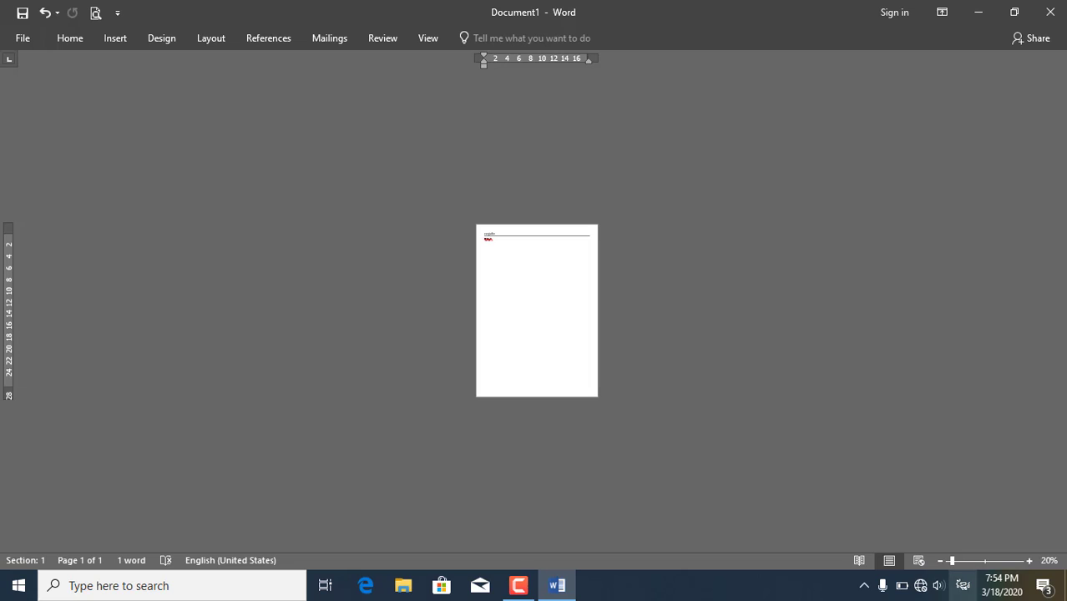
At about 108% zoom, delete the stray word 'Oifjiuf' and open the មេរៀនទី៣ header's Design options.
left_click(985, 562)
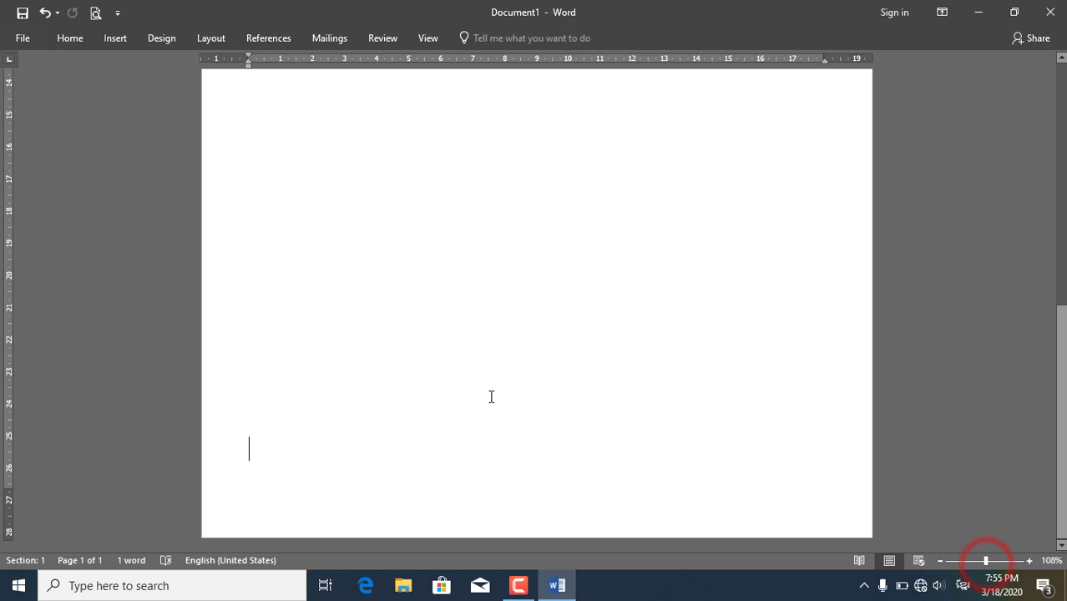
scroll(490, 397, "up", 5)
left_click(428, 237)
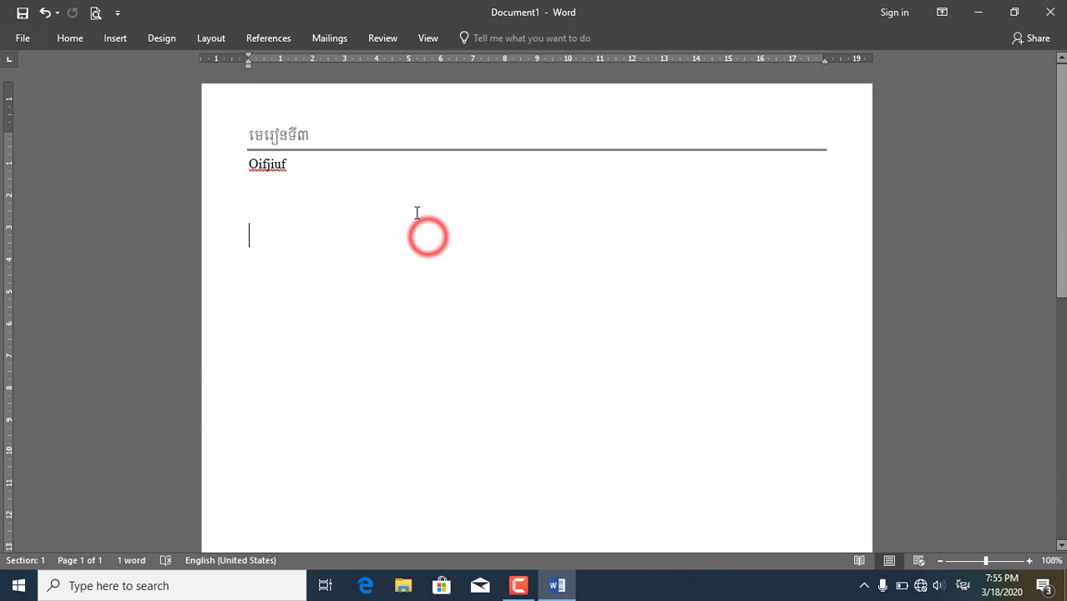
left_click_drag(310, 173, 209, 162)
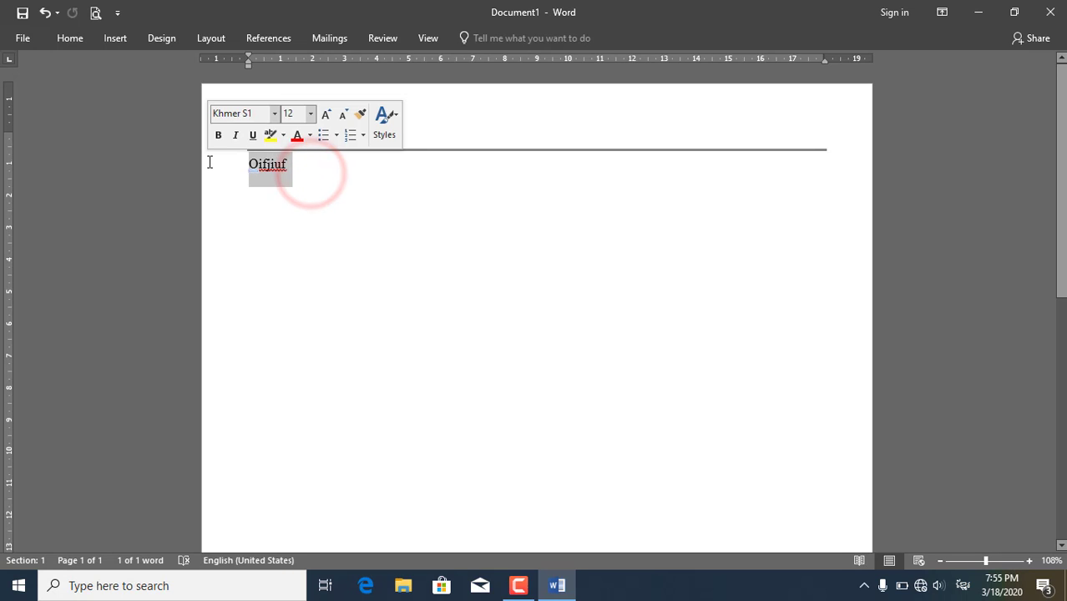
key("BackSpace")
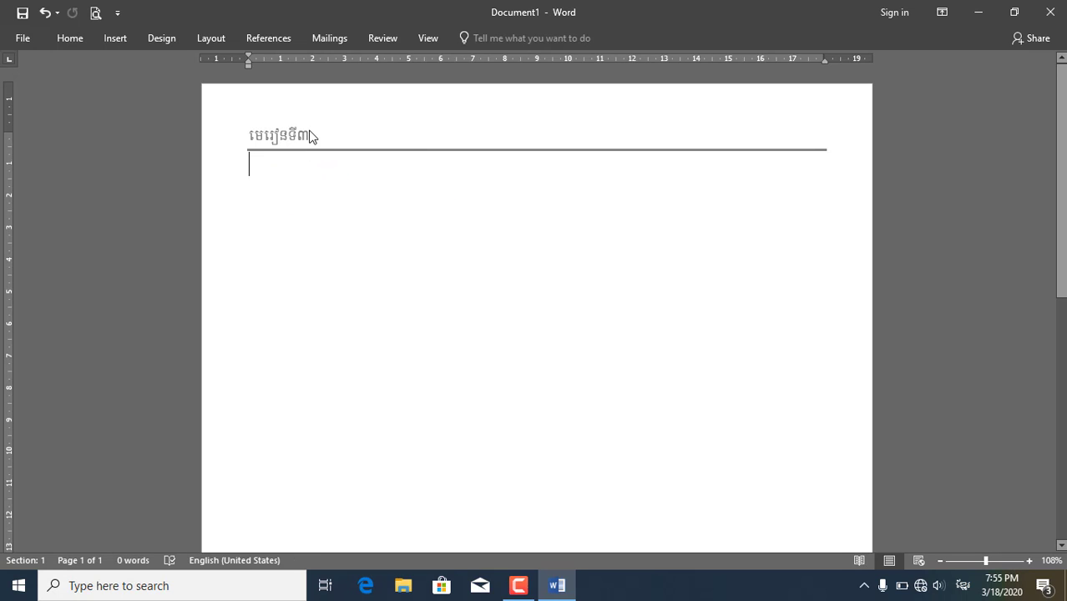
double_click(310, 134)
left_click(467, 38)
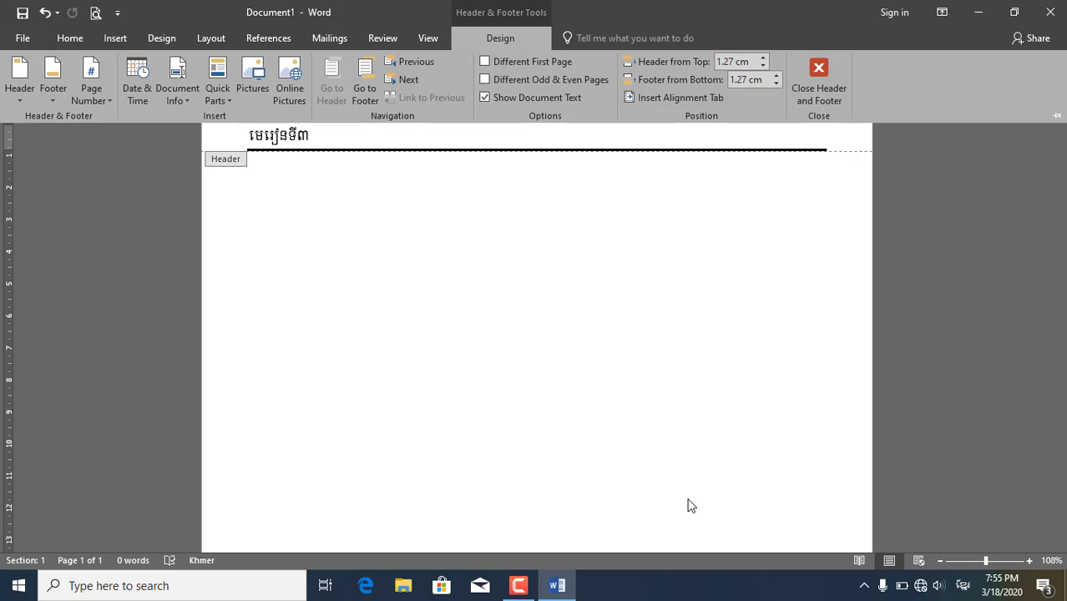
Restore the Camtasia Recorder window from the taskbar to finish the recording.
left_click(517, 589)
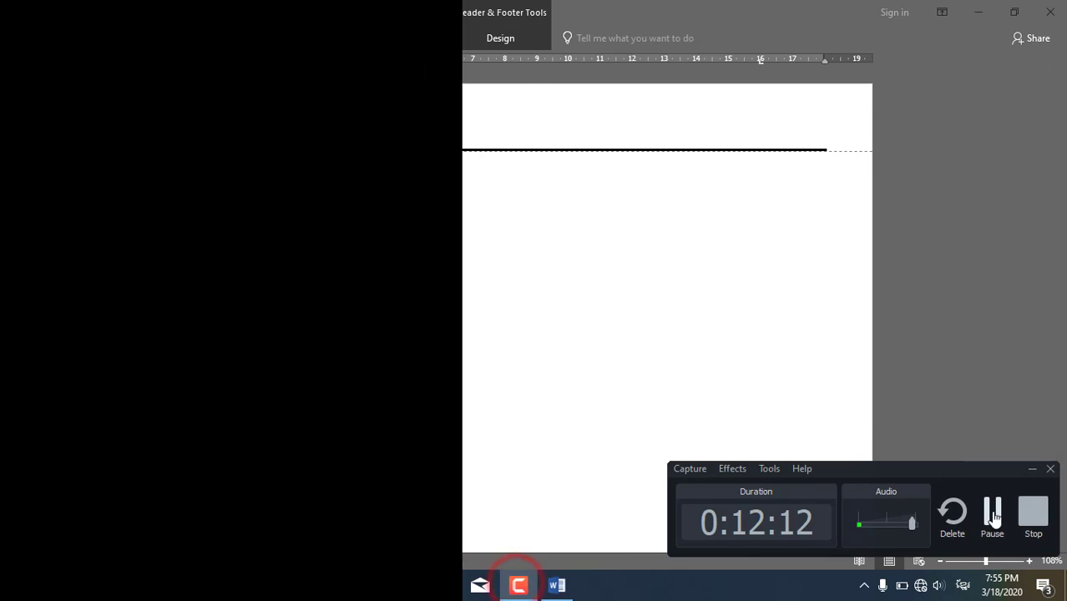